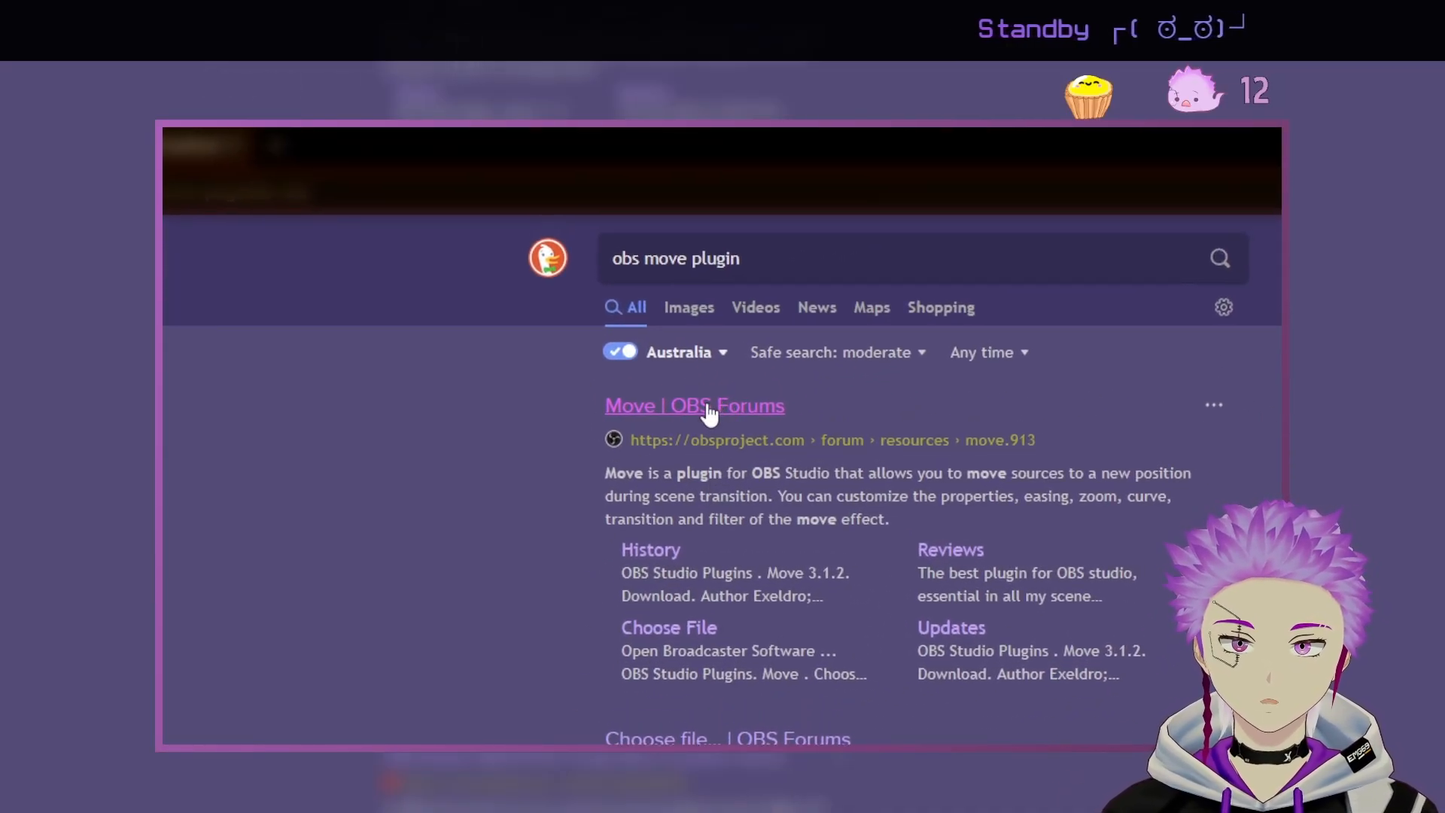
Download the Windows version of the Move plugin from its OBS Forums page and extract move-transition-3.1.2-windows.zip.
click(705, 426)
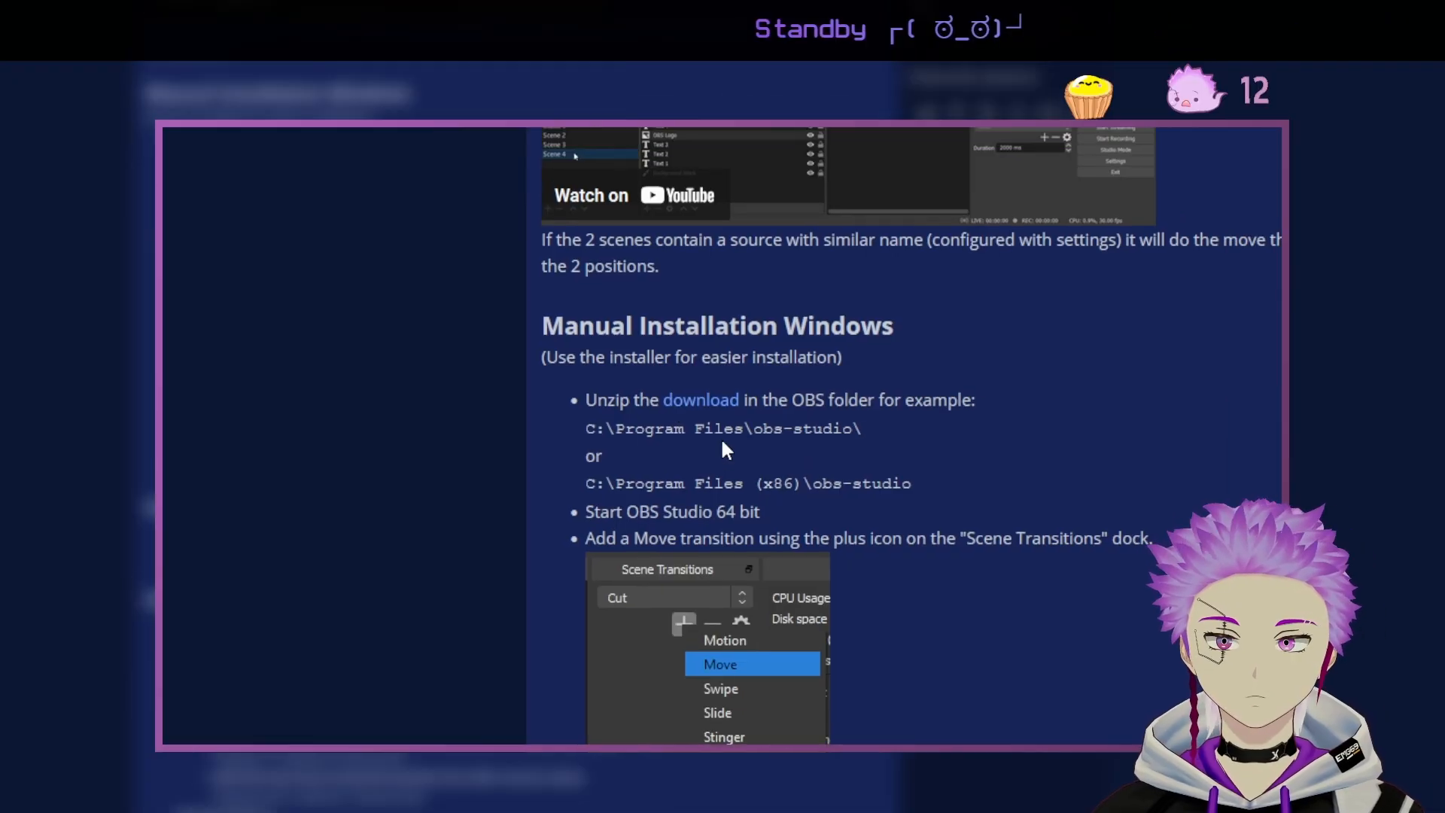
click(700, 400)
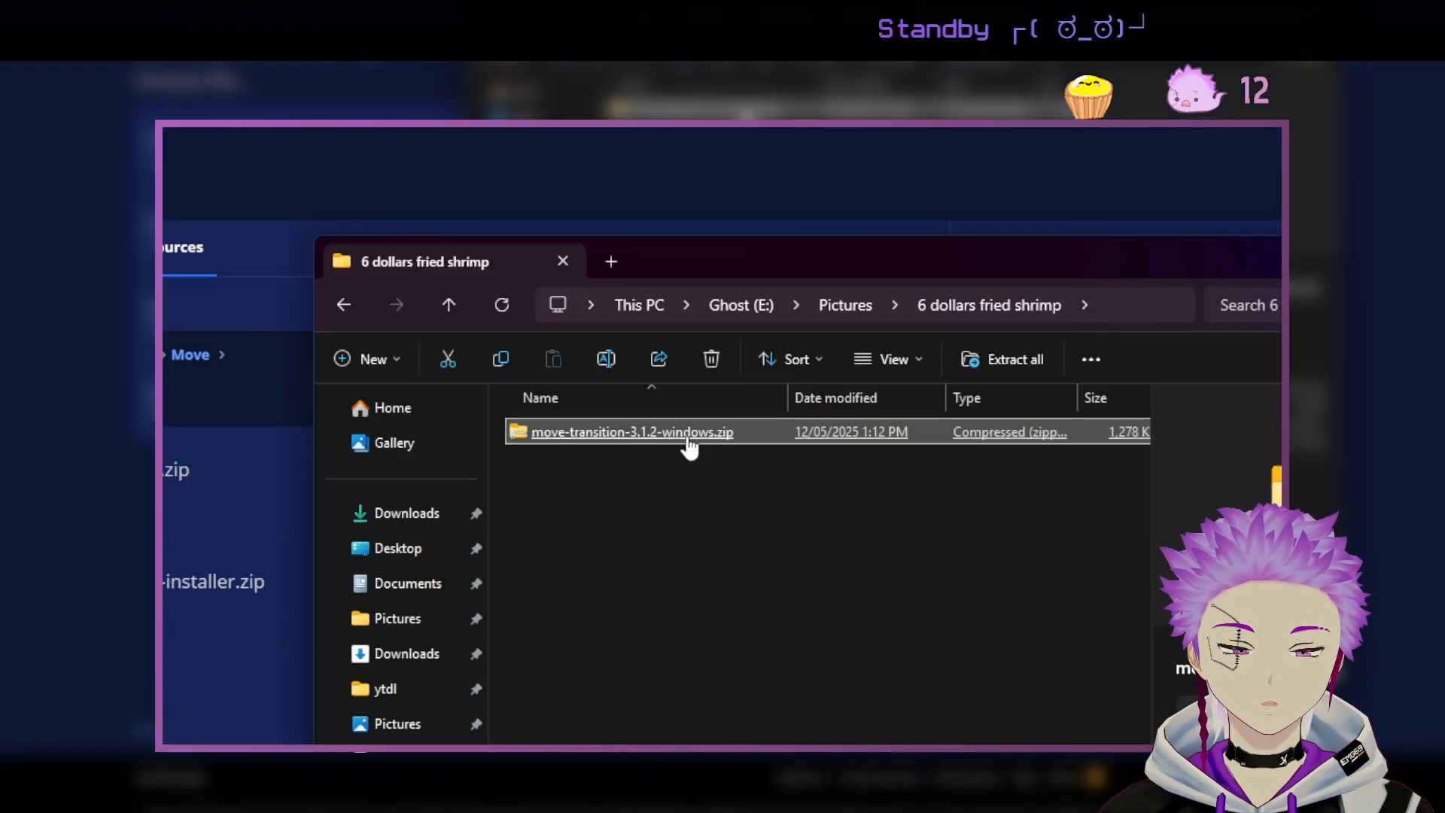
right_click(690, 447)
key(Return)
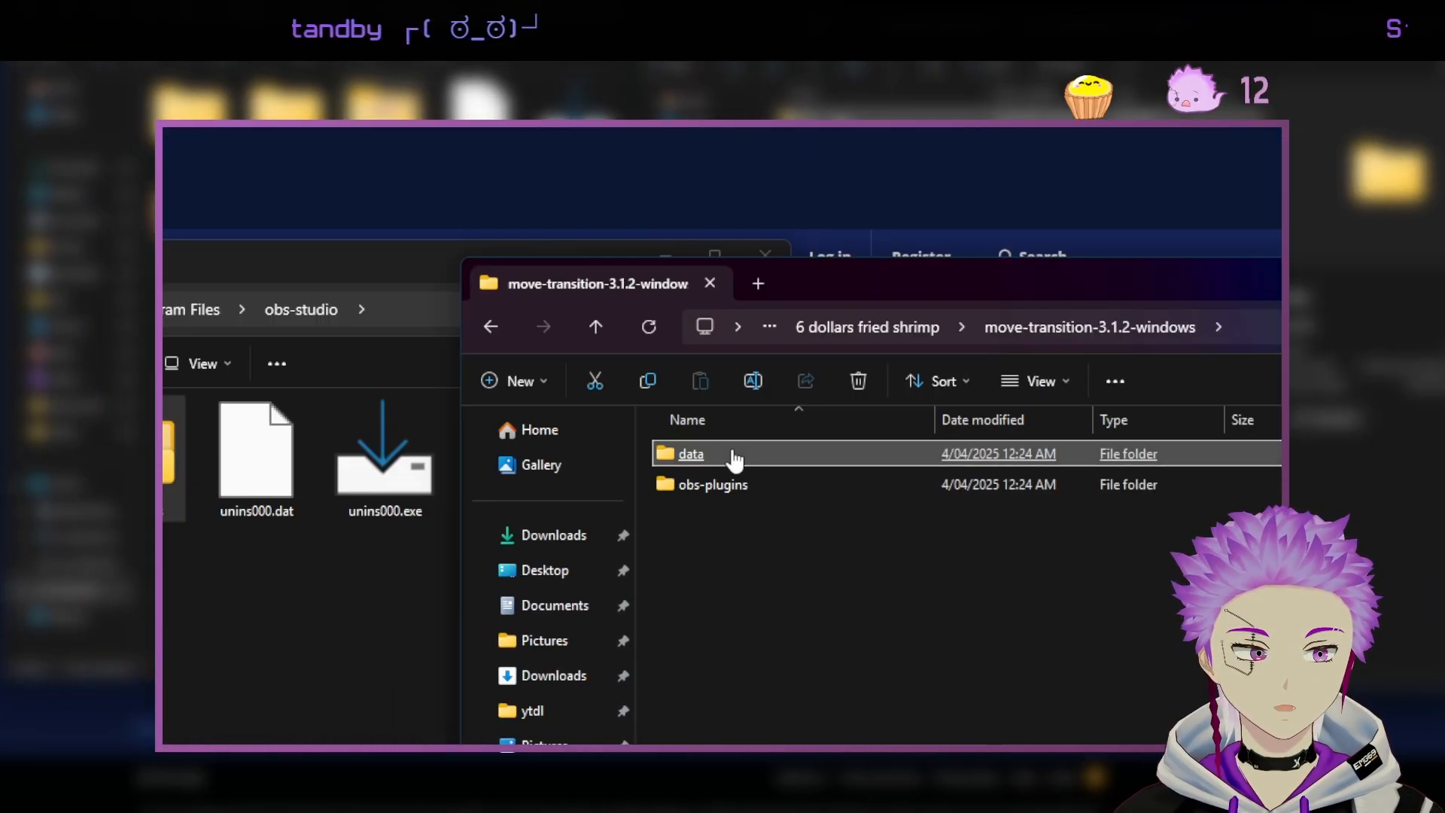
Put the extracted data and obs-plugins folders into the OBS Studio folder and launch obs64.exe.
click(750, 486)
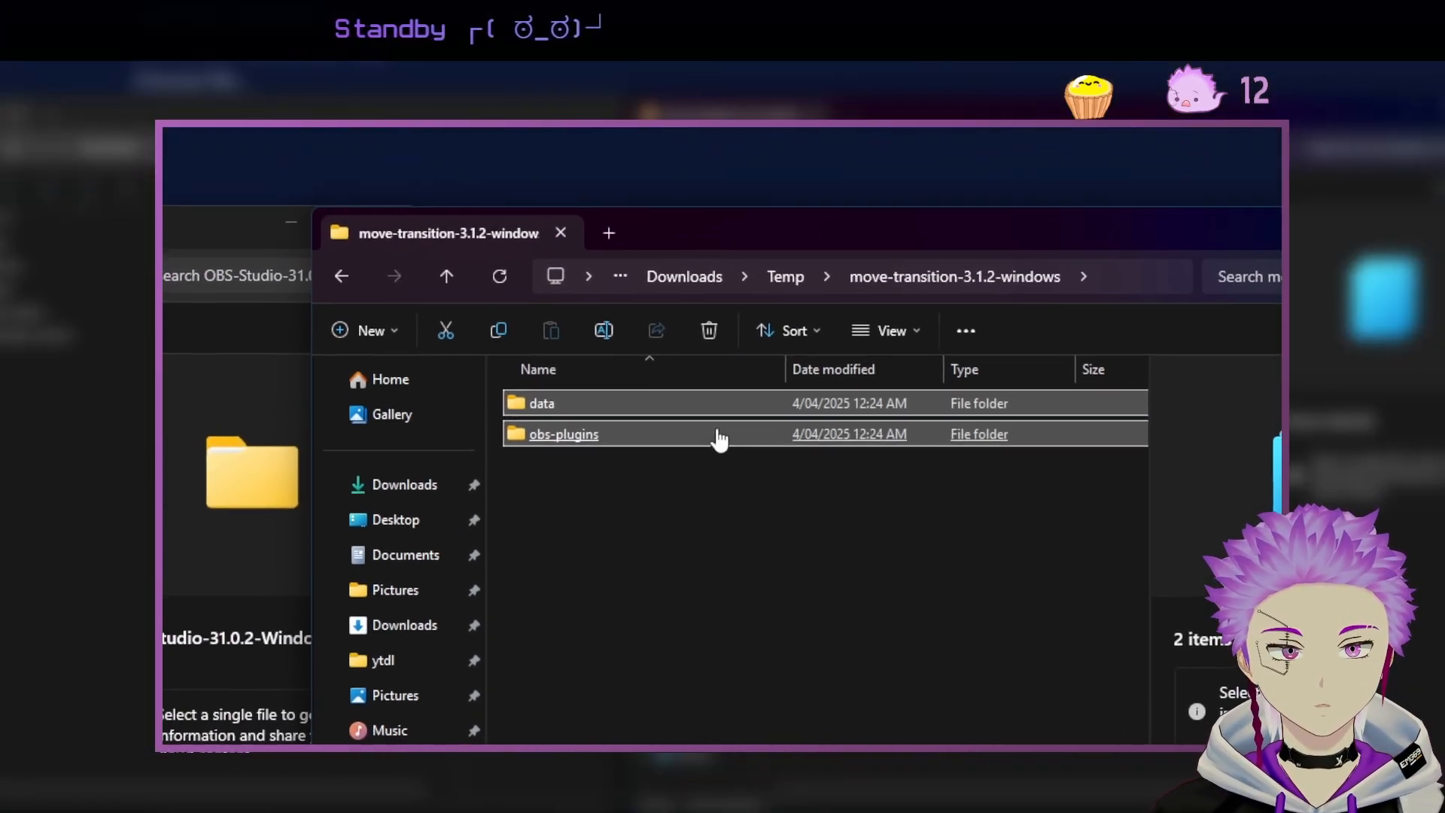
mouse_move(719, 433)
mouse_down()
mouse_move(640, 452)
mouse_move(705, 452)
mouse_up()
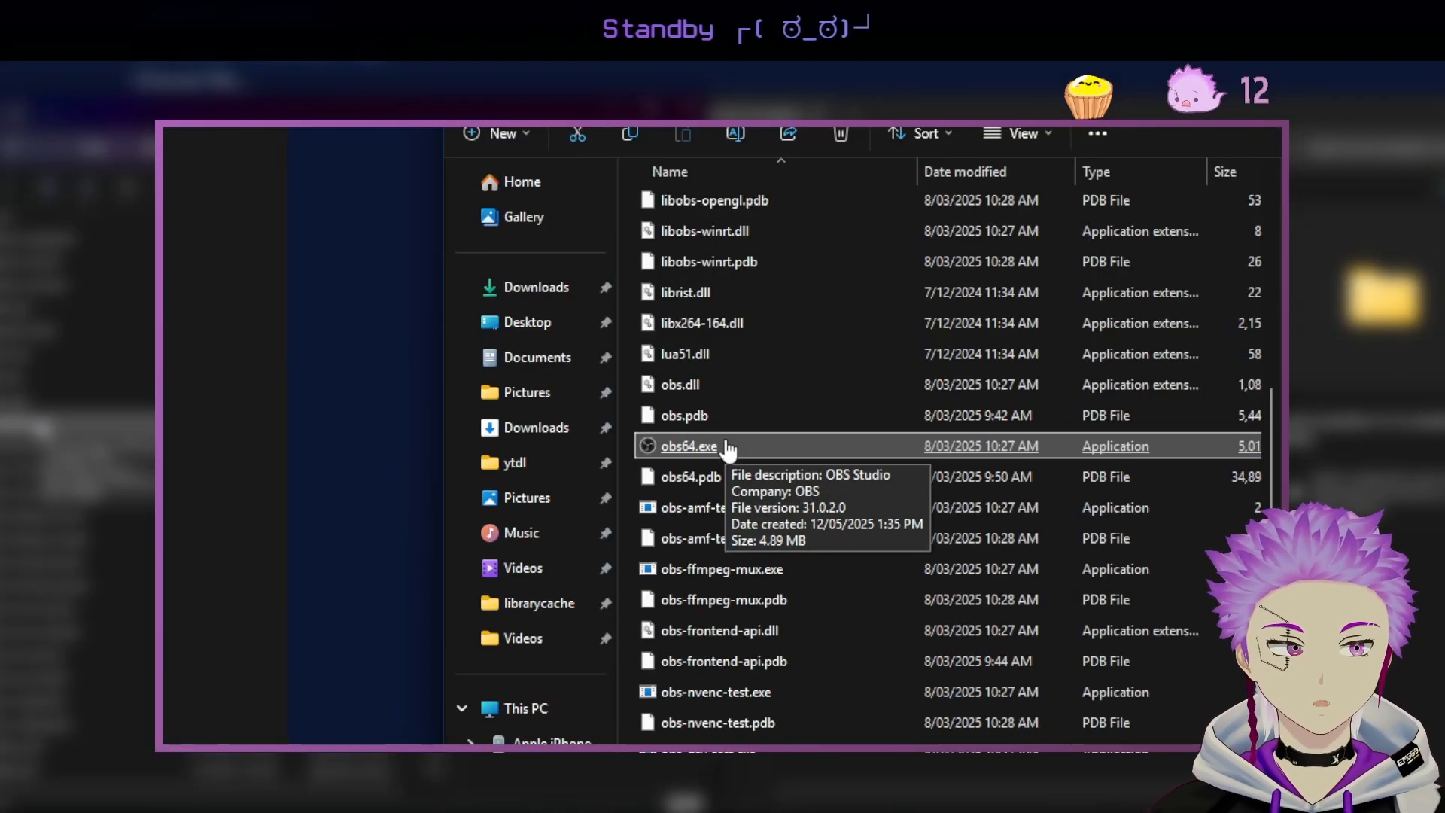
double_click(727, 448)
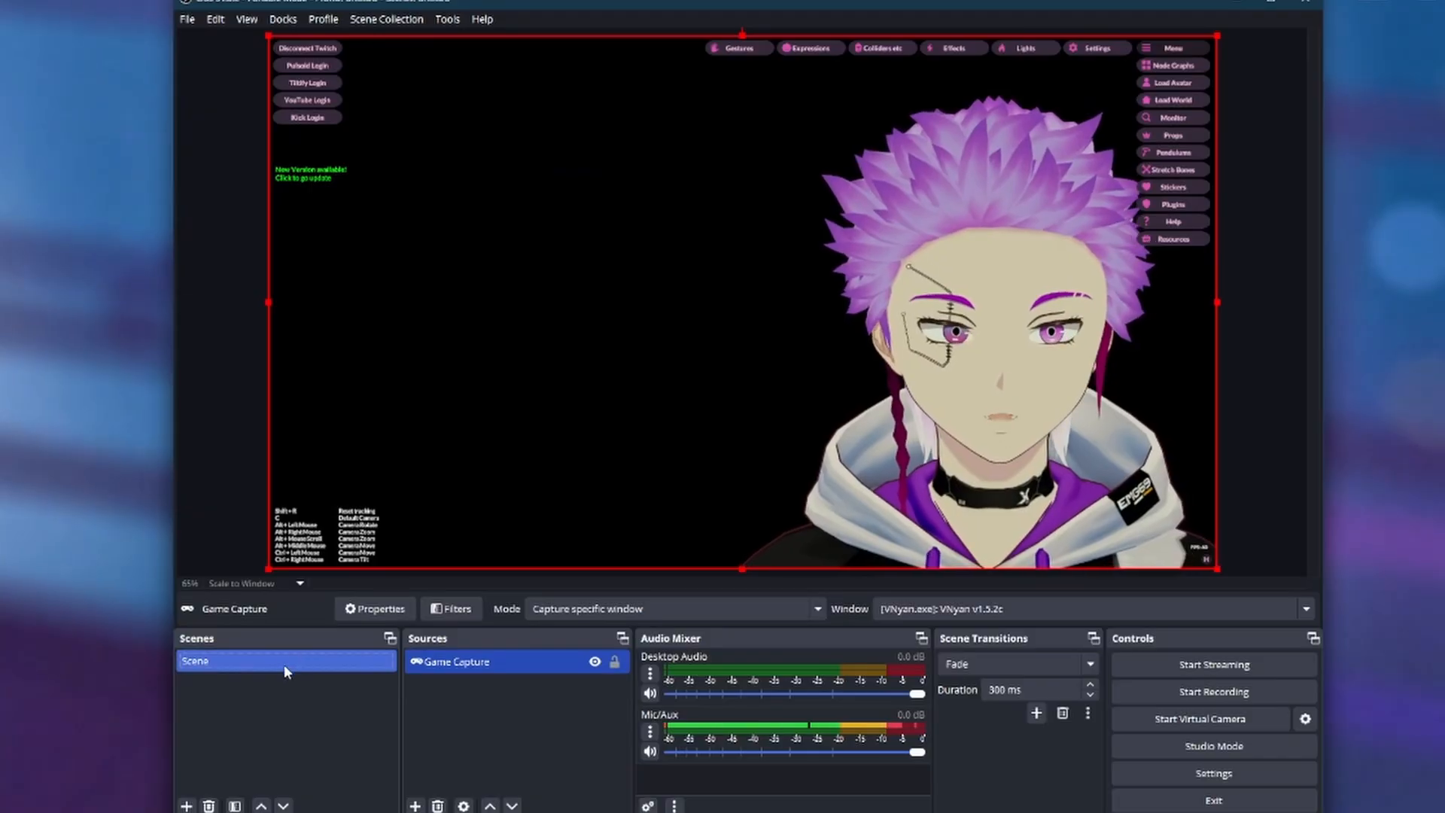
Add a Move Source filter with the default name to the scene and place its window beside the main window.
right_click(263, 661)
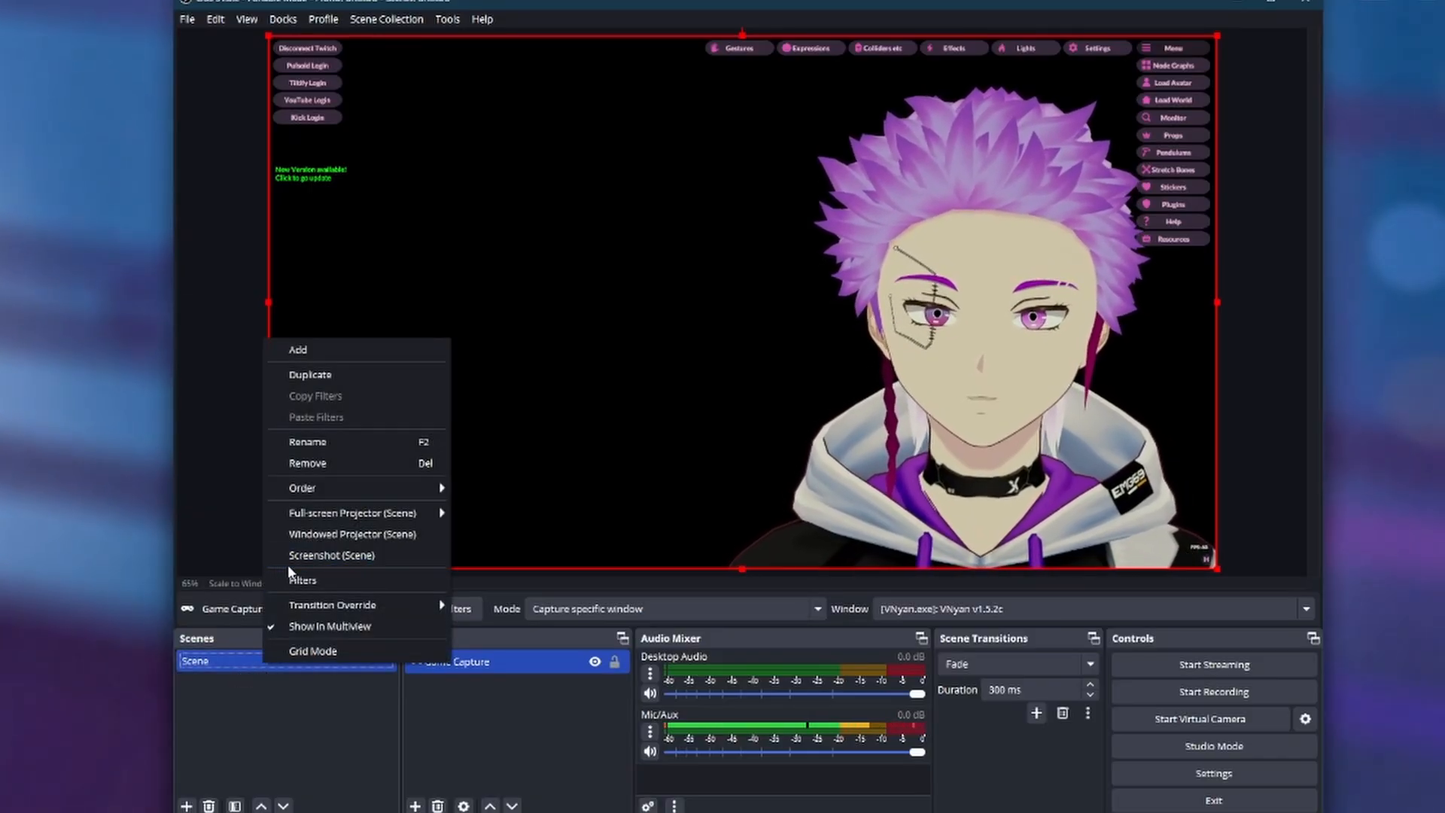
click(316, 580)
click(435, 673)
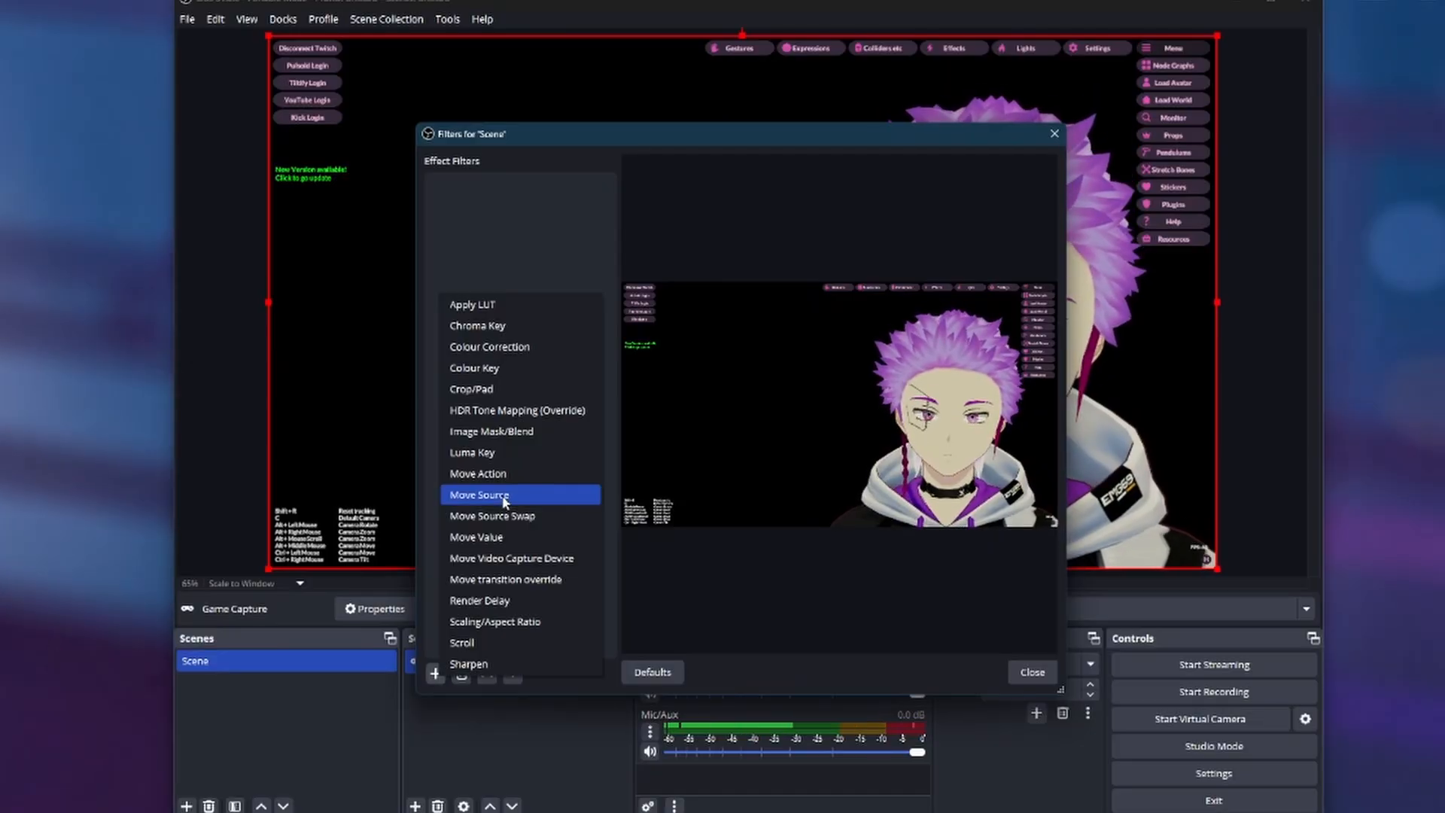
click(505, 501)
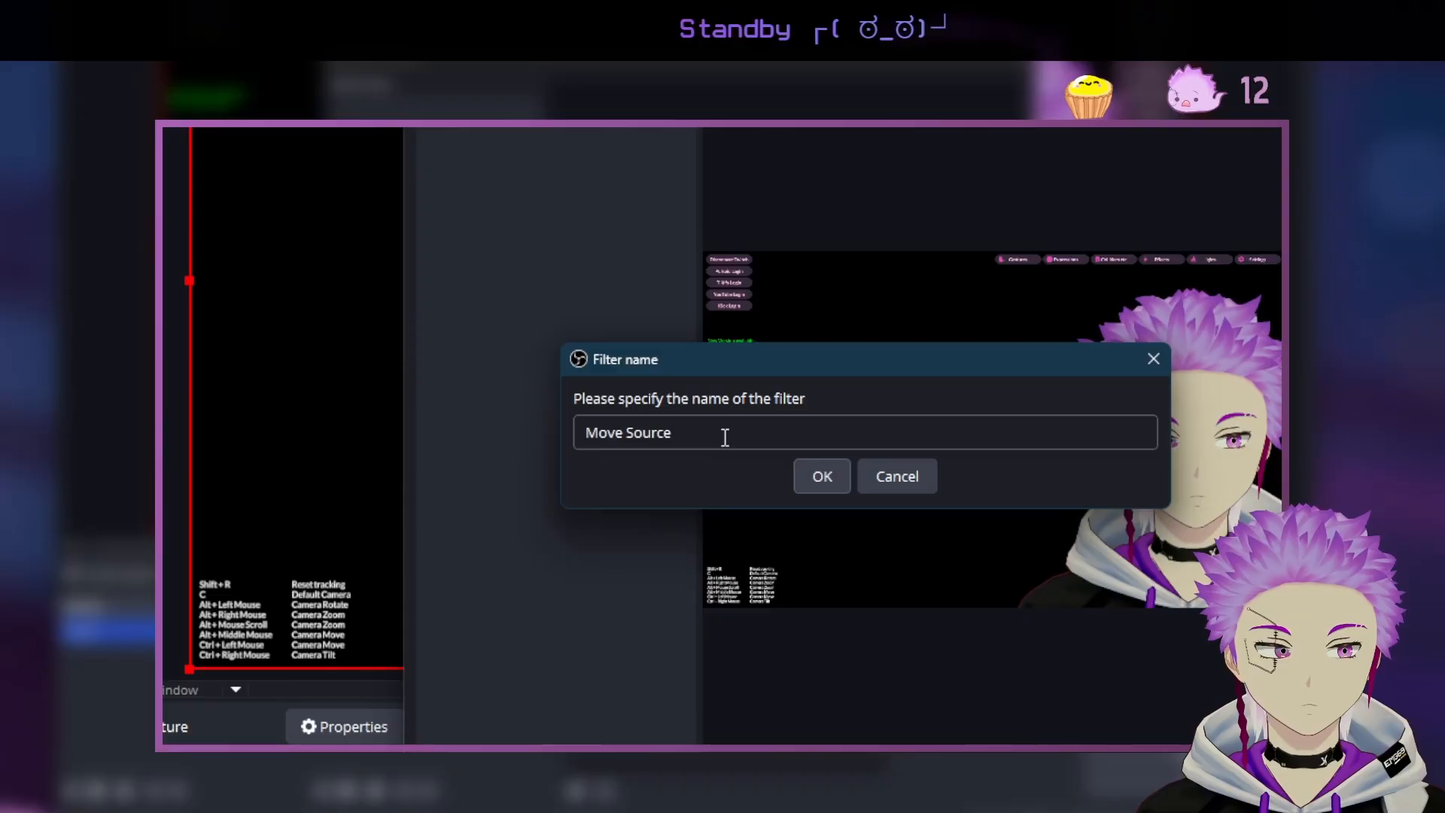
click(729, 442)
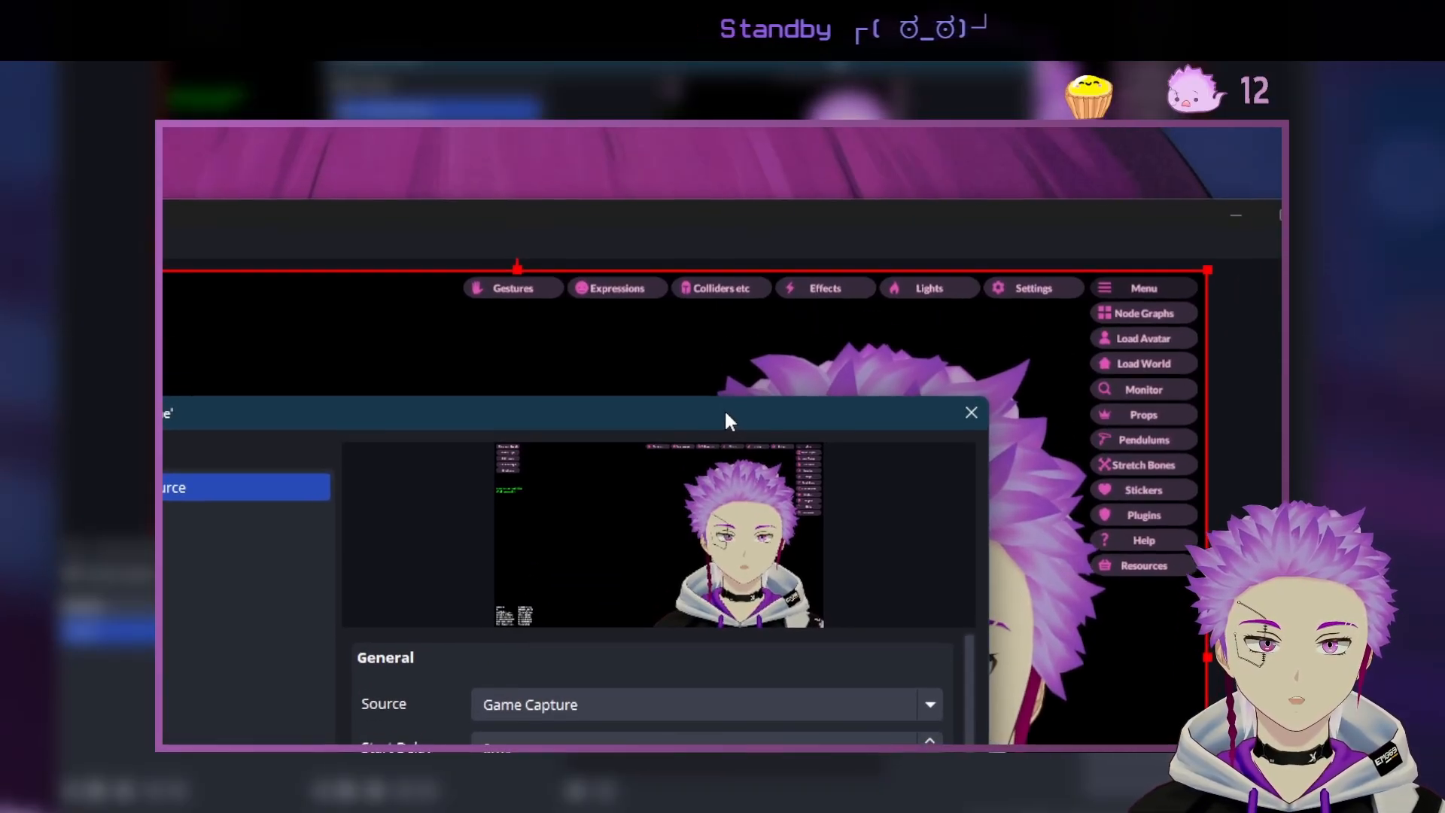
drag(1261, 183, 753, 199)
drag(903, 199, 398, 253)
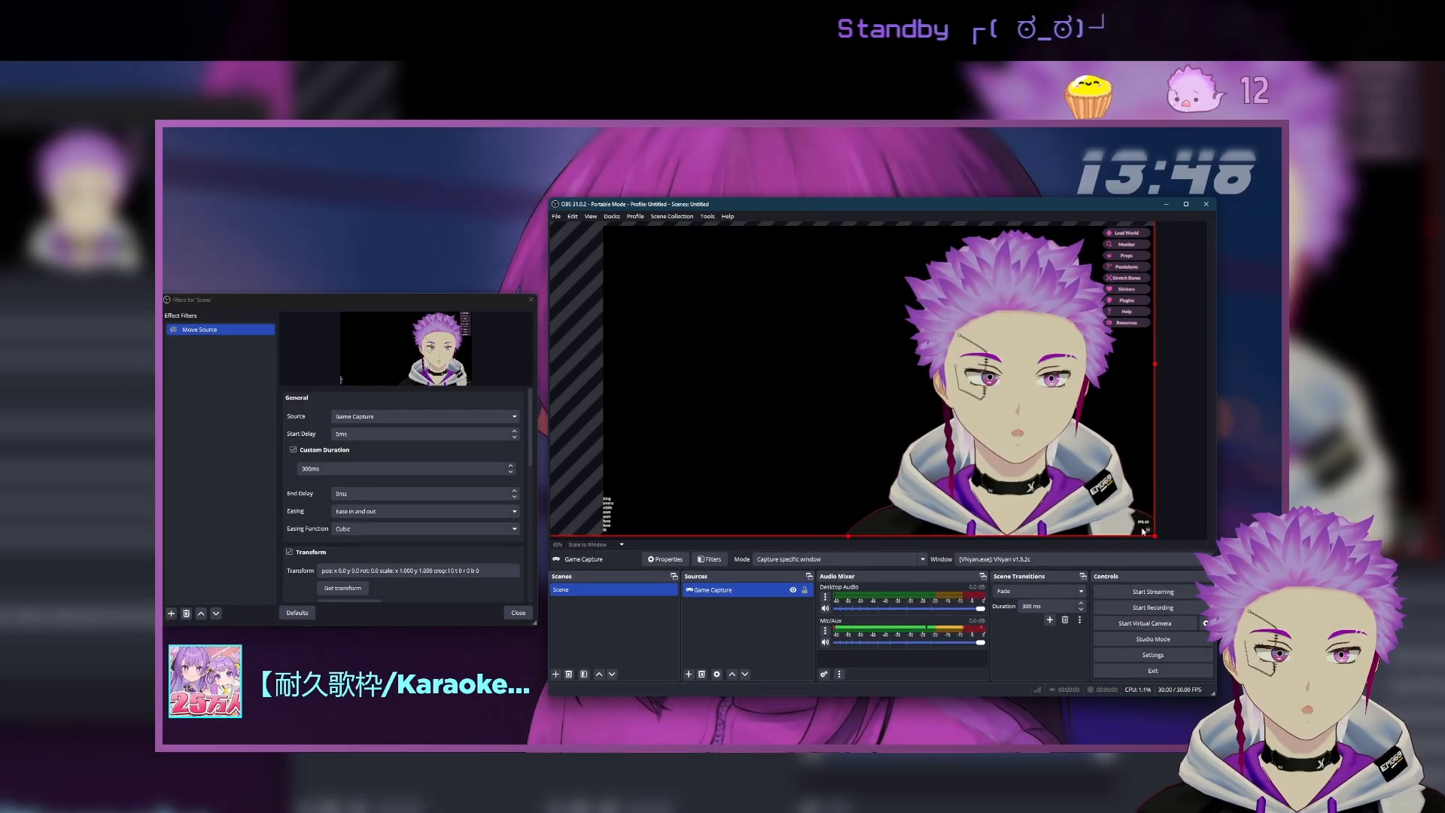
Enlarge the Game Capture source in the preview and reposition it as a close-up of the avatar's face.
drag(1142, 530, 1220, 155)
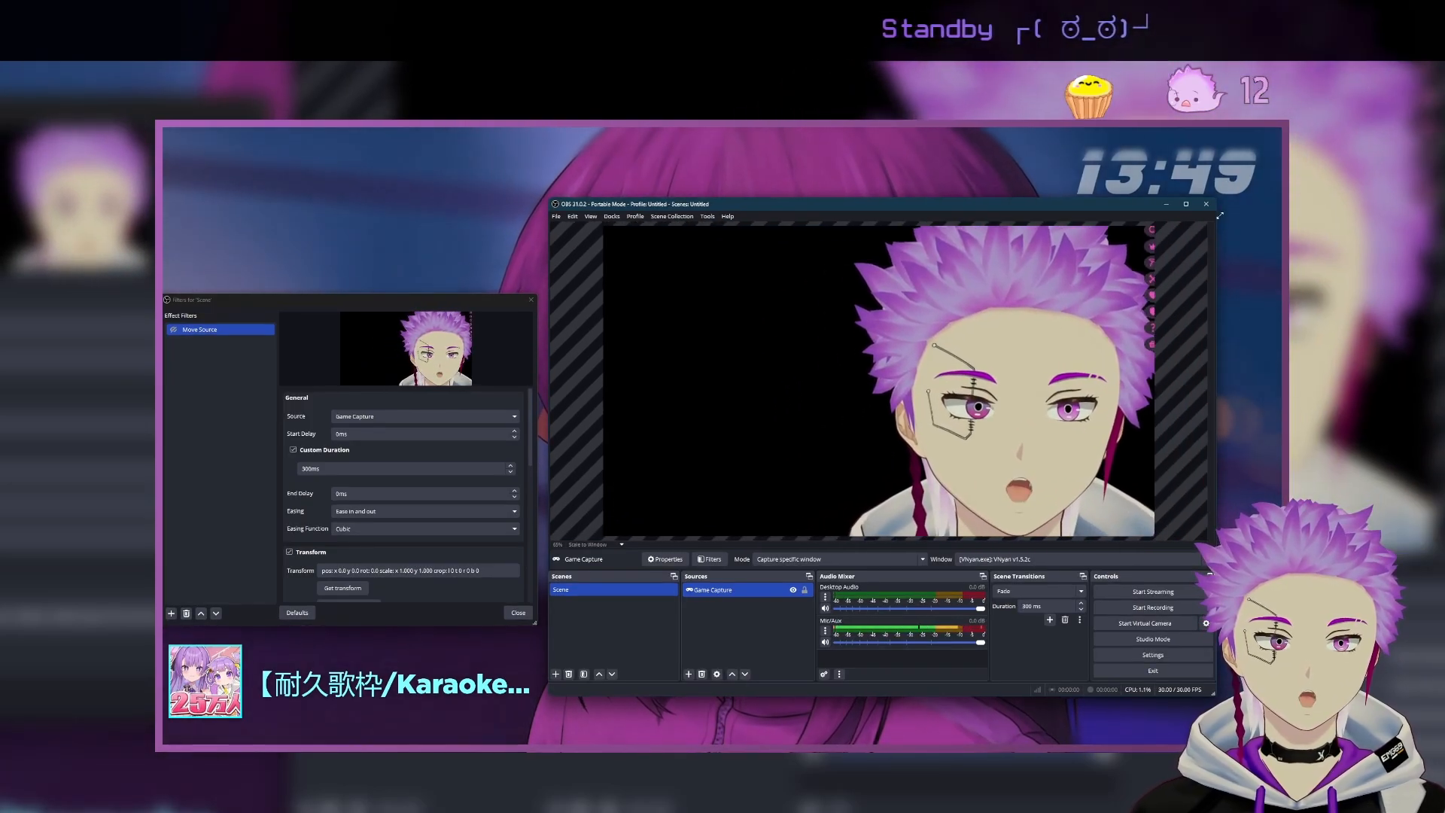
drag(1032, 360, 943, 367)
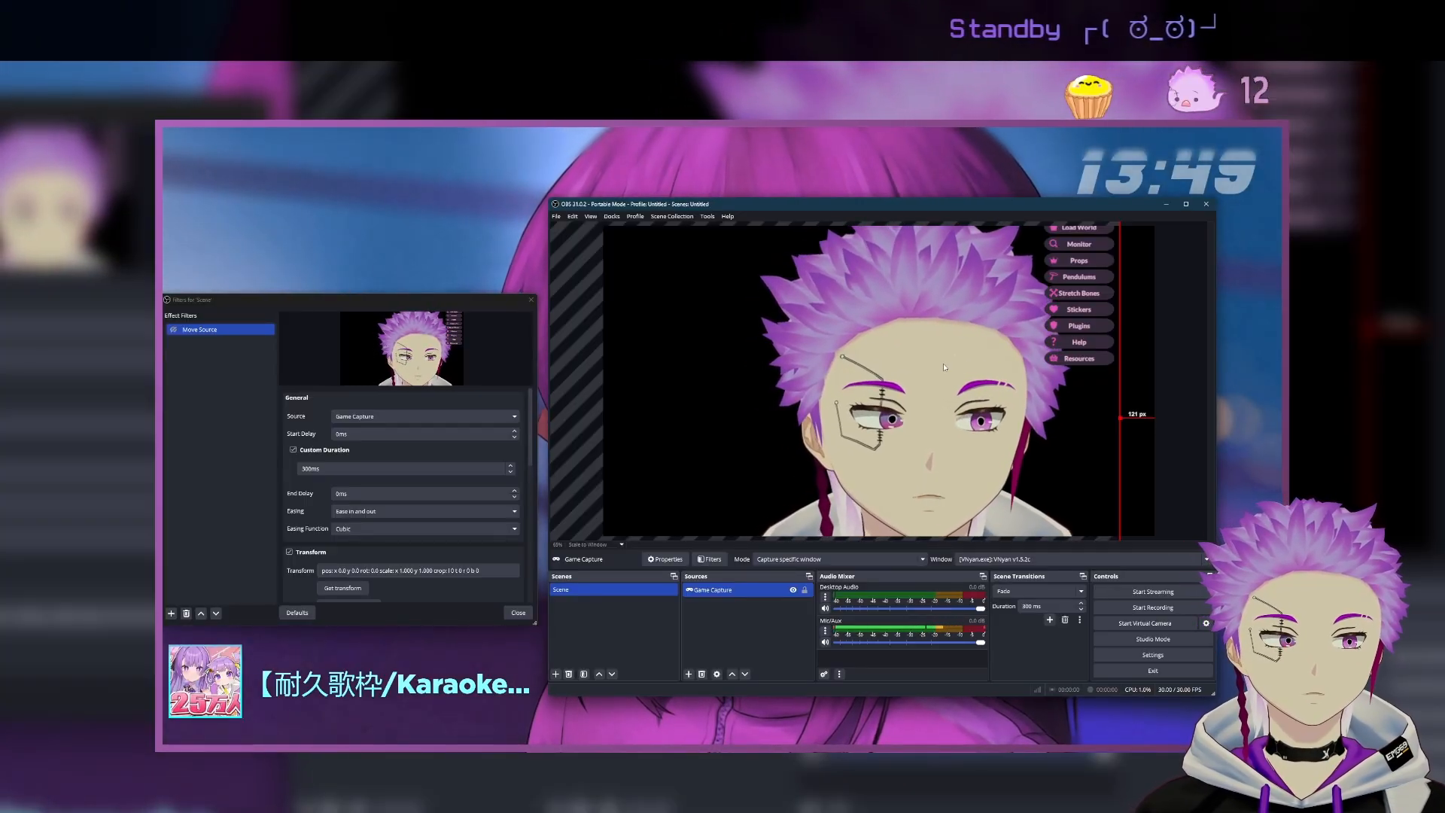
drag(944, 368, 977, 350)
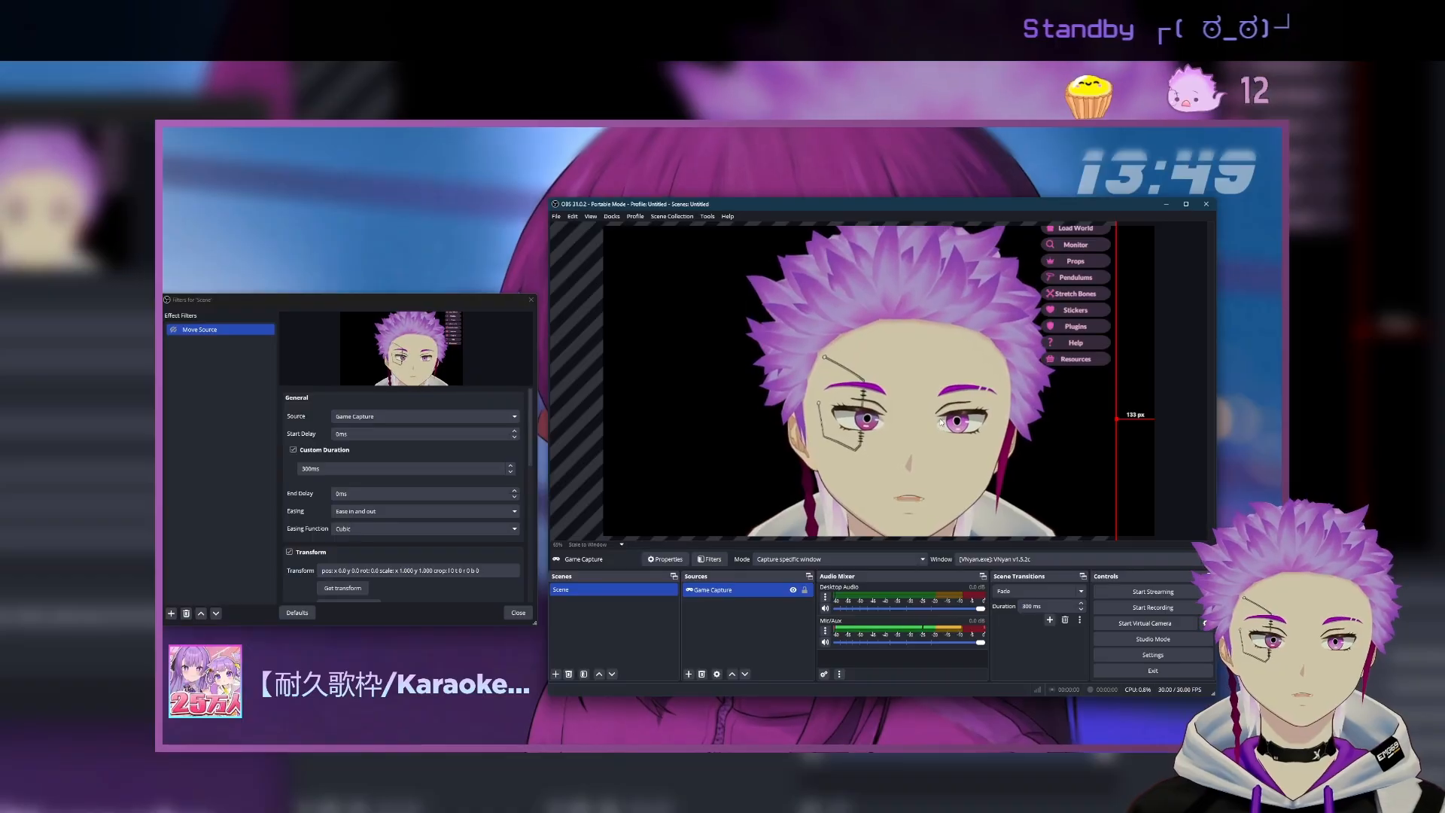
Store the Game Capture's current close-up transform in the Move Source filter.
drag(346, 299, 429, 274)
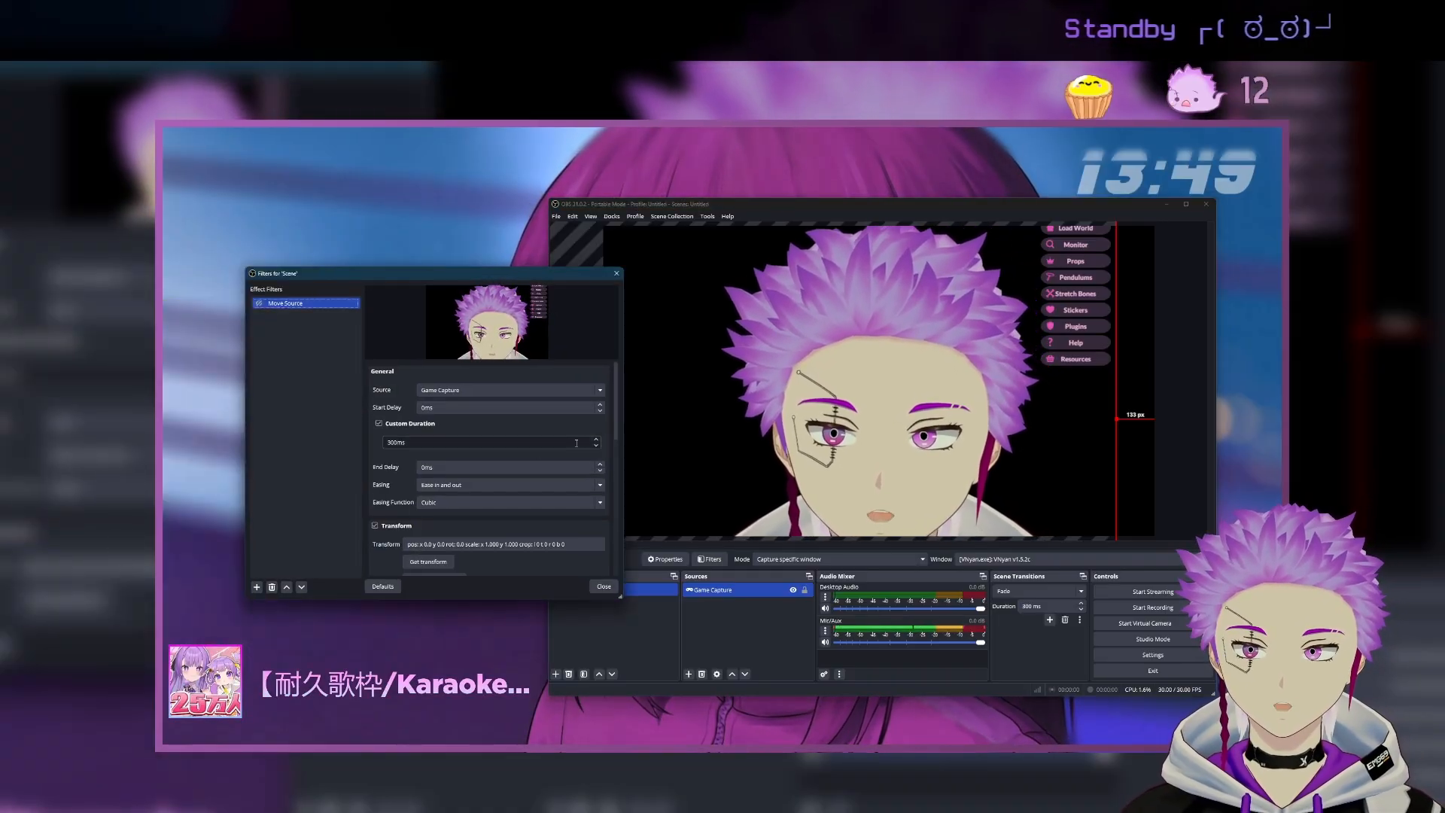
drag(614, 427, 616, 450)
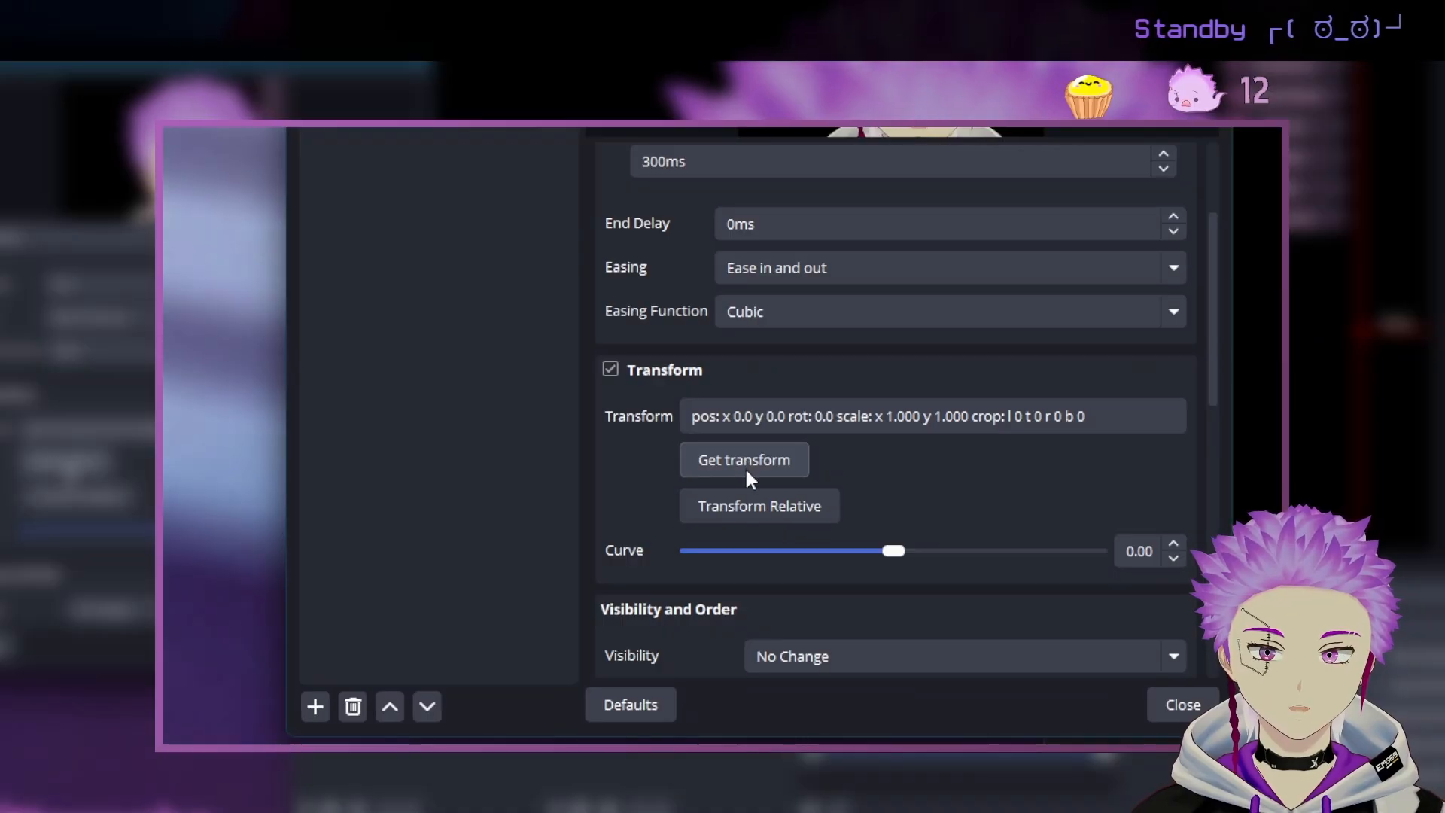
click(748, 460)
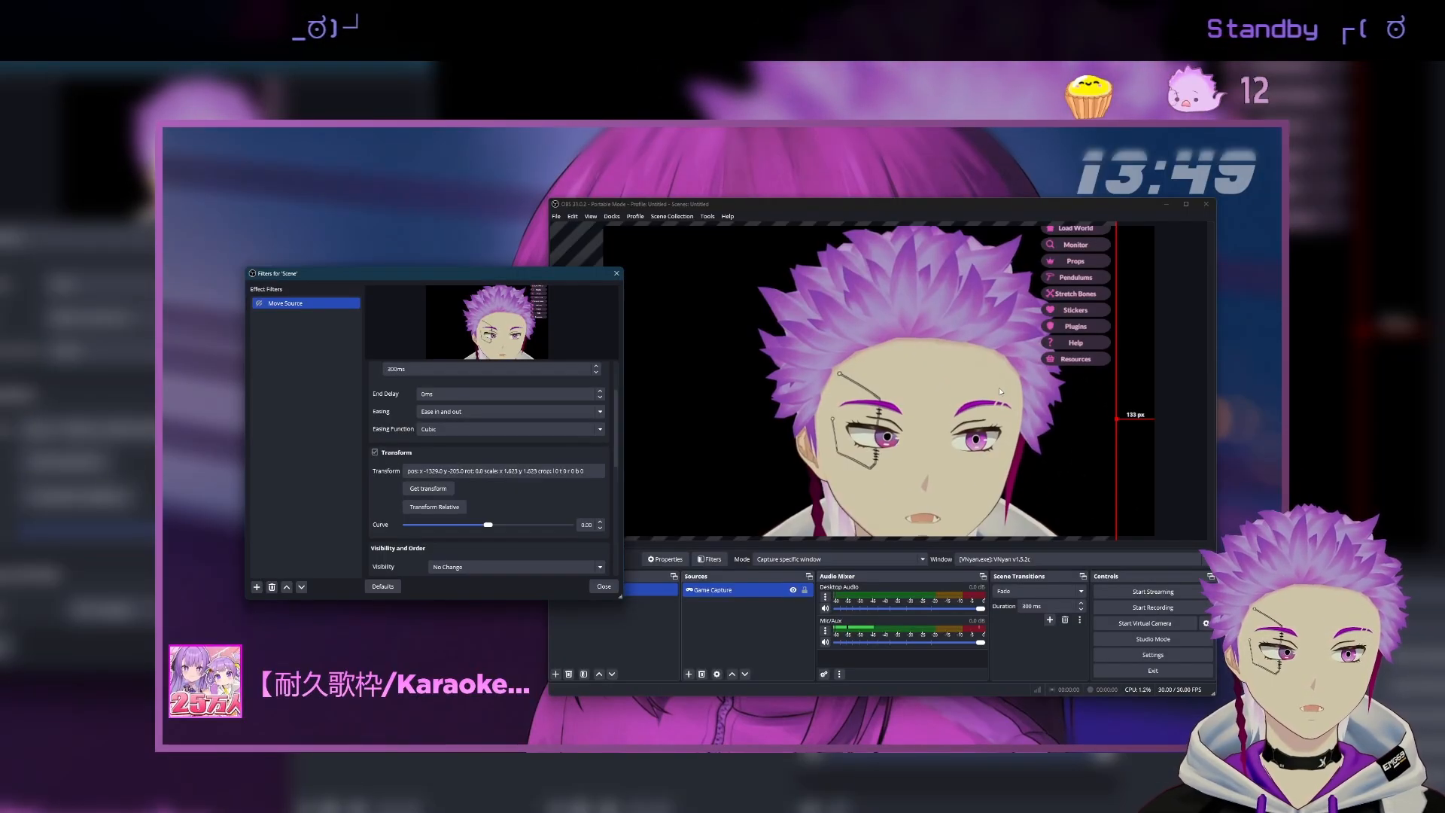
Reset the Game Capture source's transform and enable the Move Source filter to test the zoom.
click(727, 593)
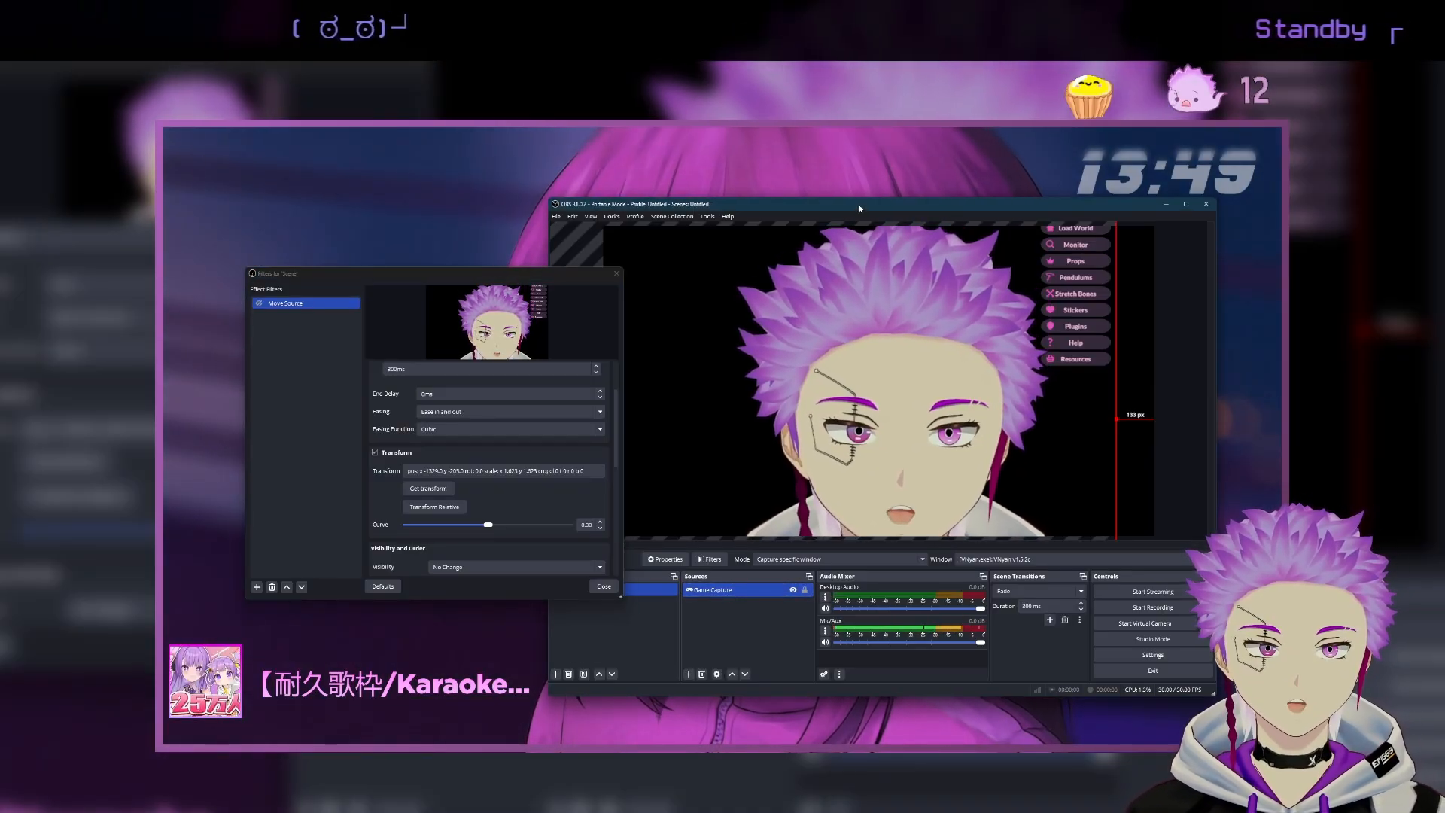
key(ctrl+r)
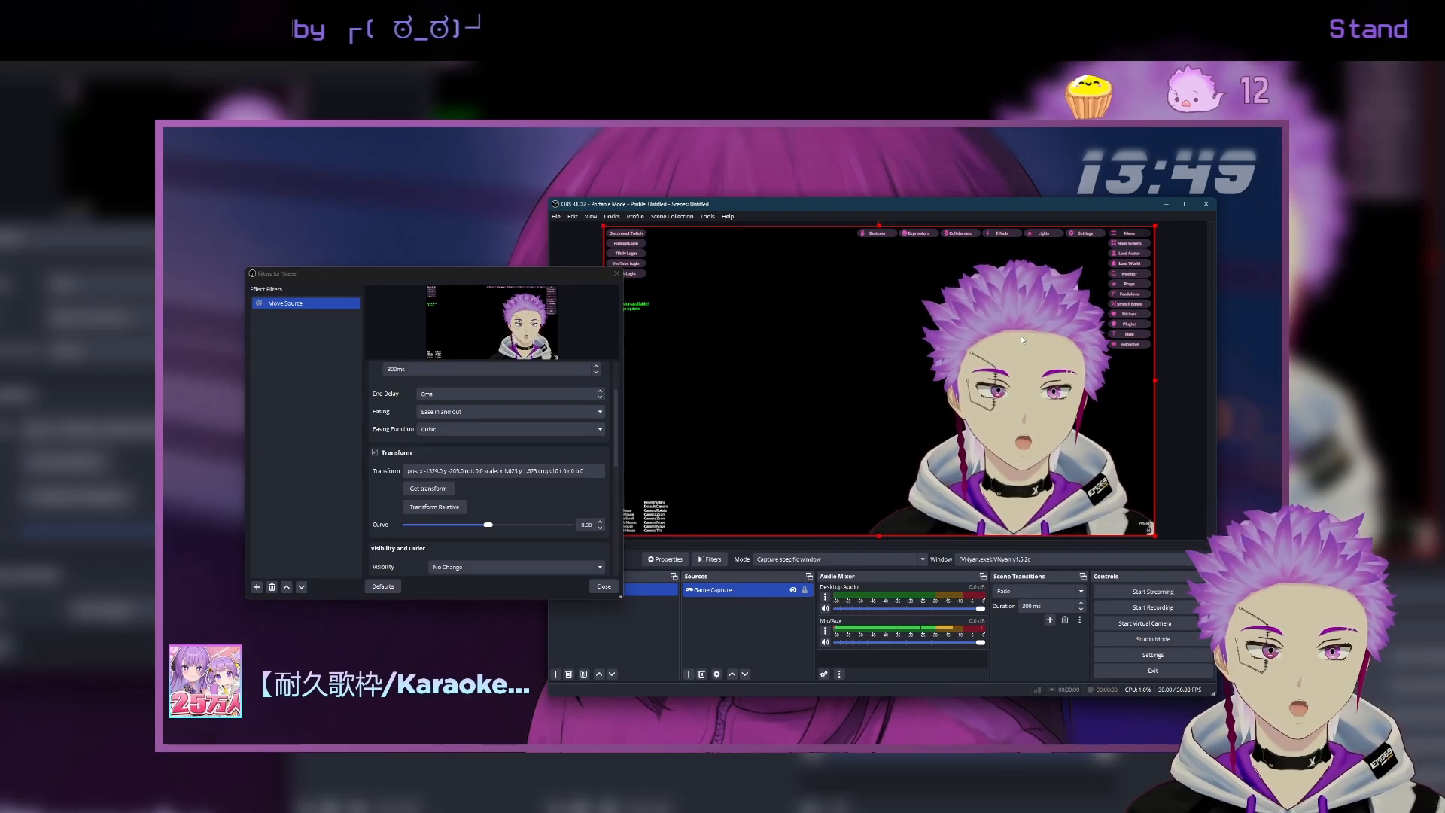
click(281, 328)
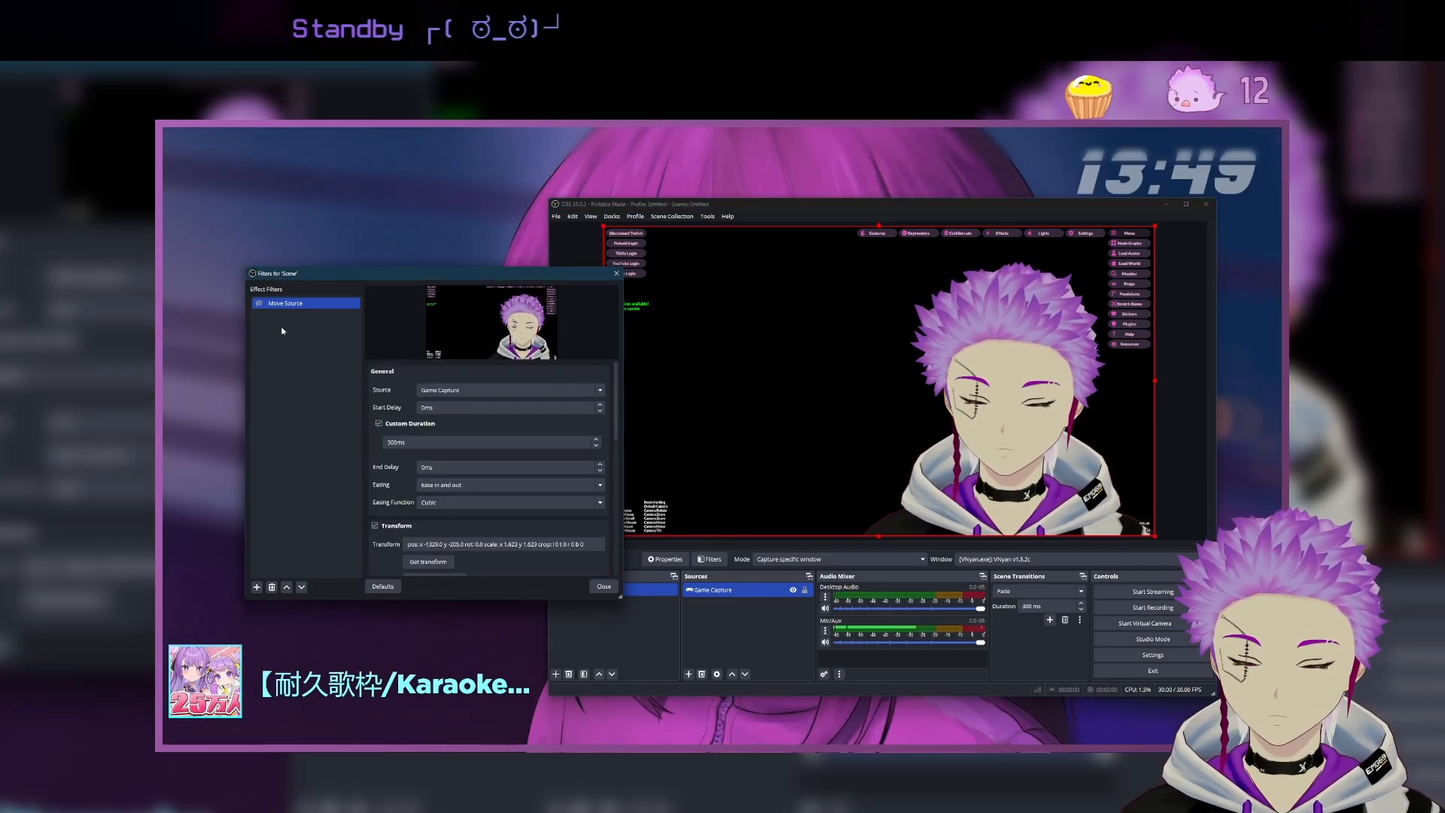
click(260, 304)
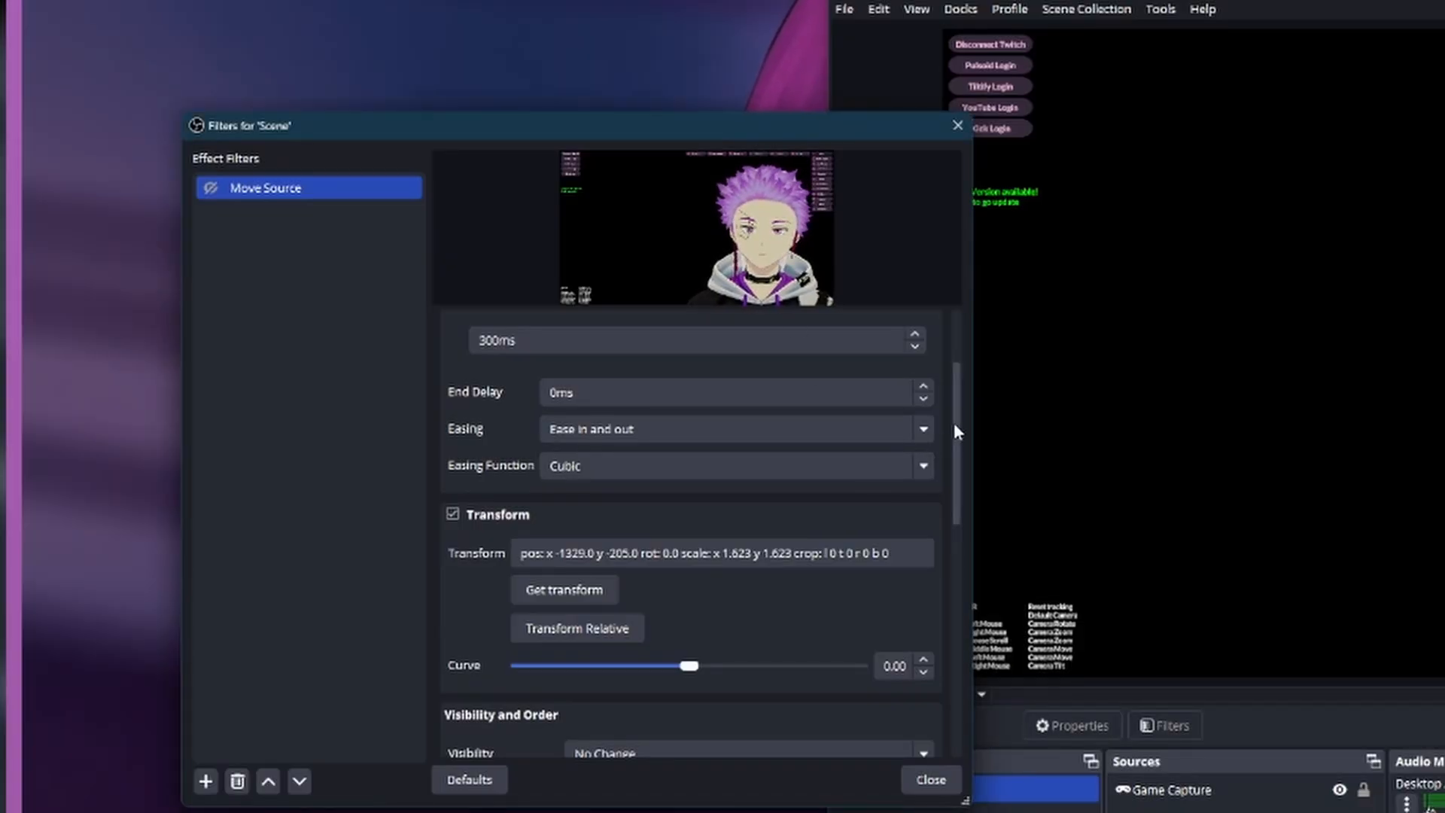
Set the Move Source filter's Next Move to Reverse.
drag(954, 431, 954, 660)
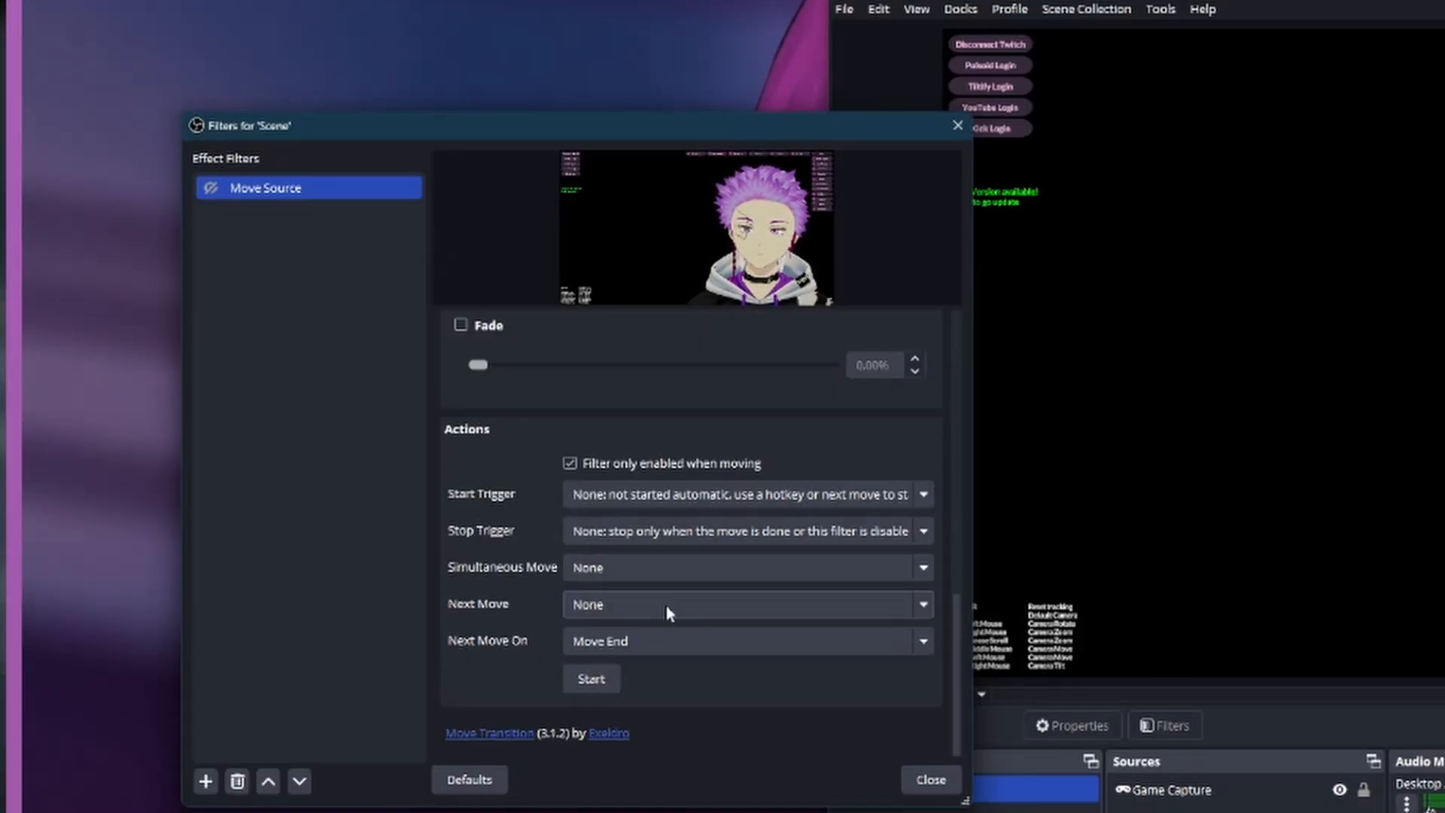
click(666, 605)
click(623, 648)
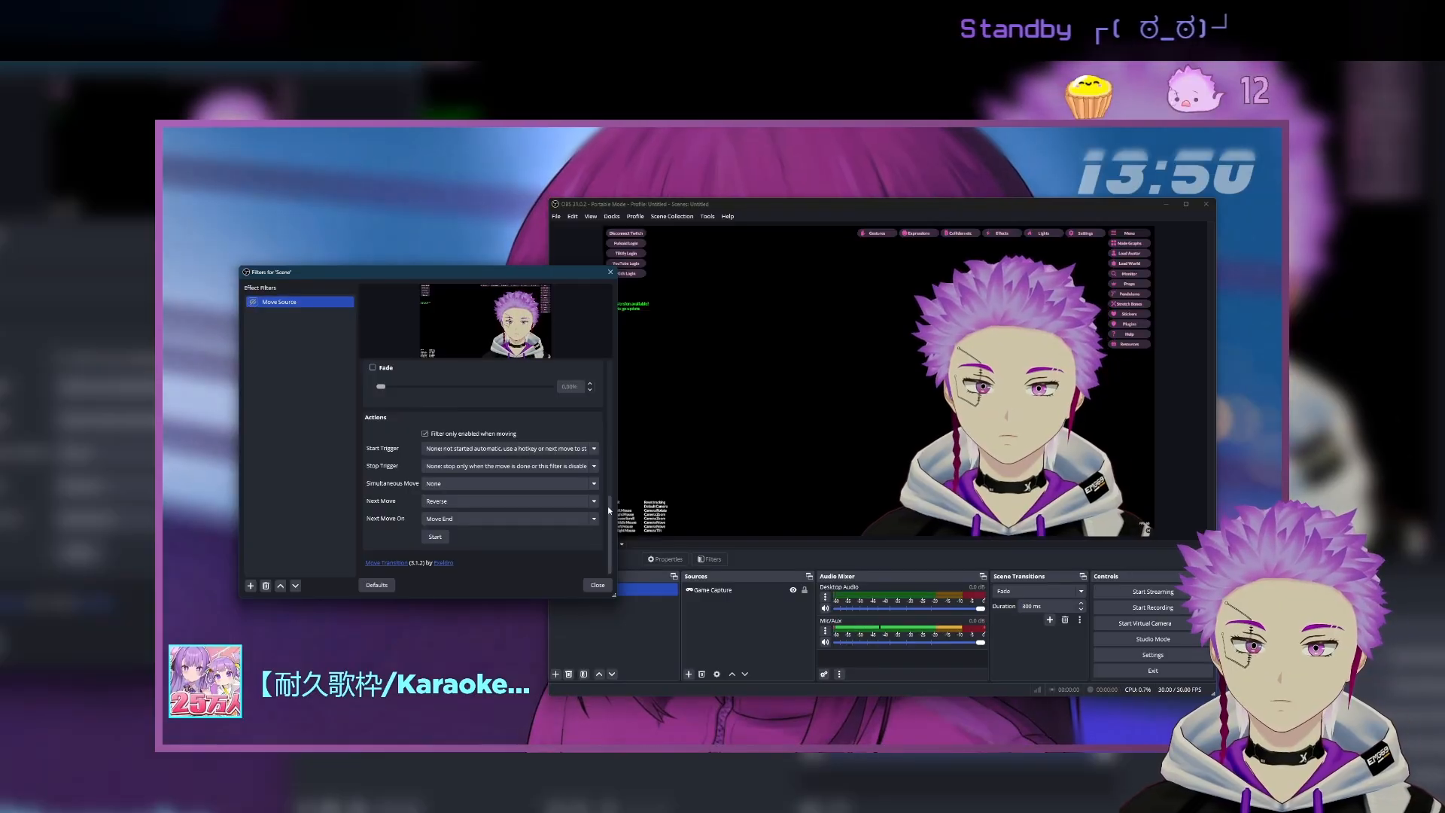
Set the Move Source filter's End Delay to 500 ms and enable the filter to test the move.
scroll(611, 452, up, 5)
scroll(611, 451, up, 5)
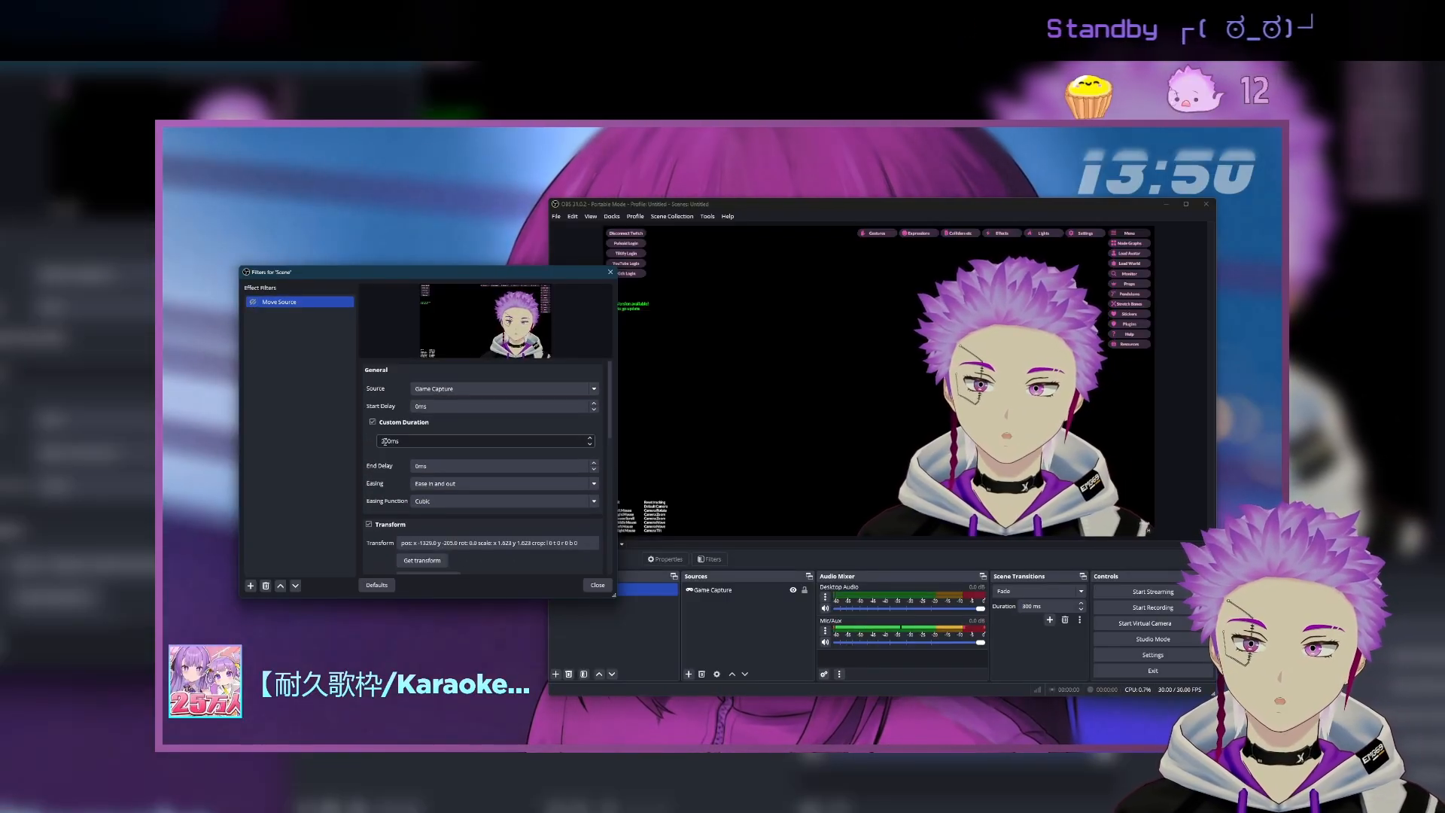
click(420, 468)
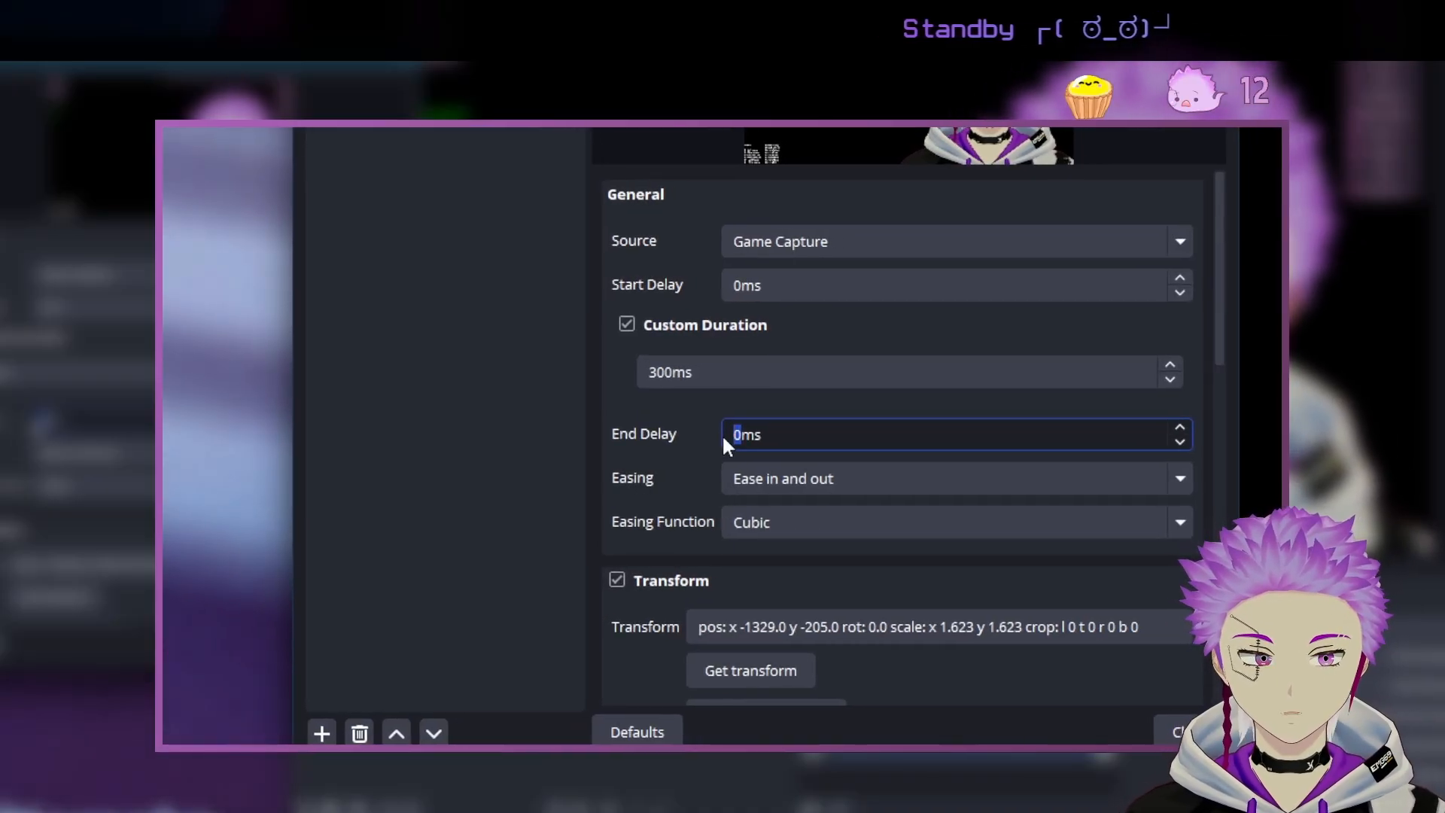
text(500)
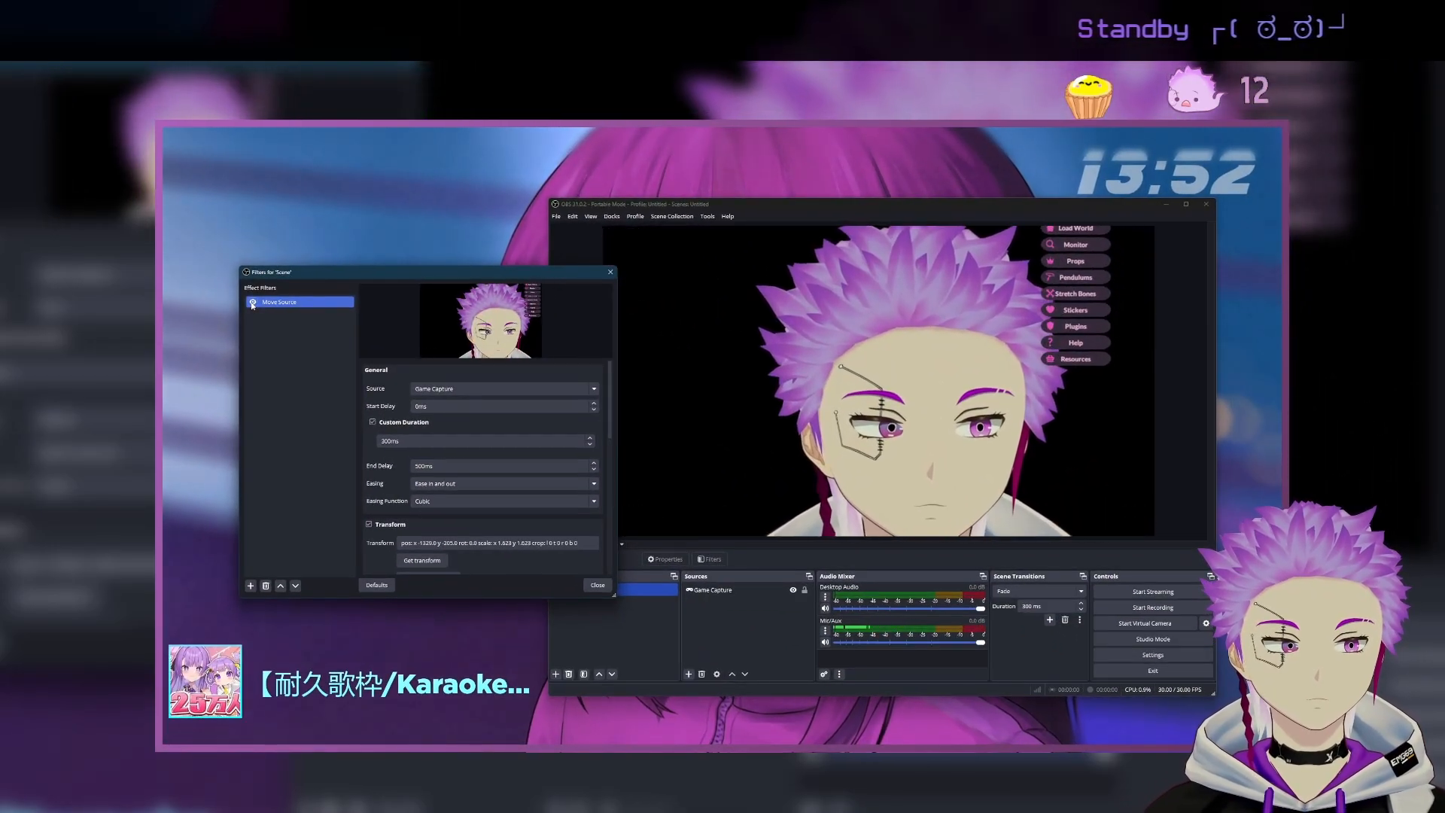
click(253, 302)
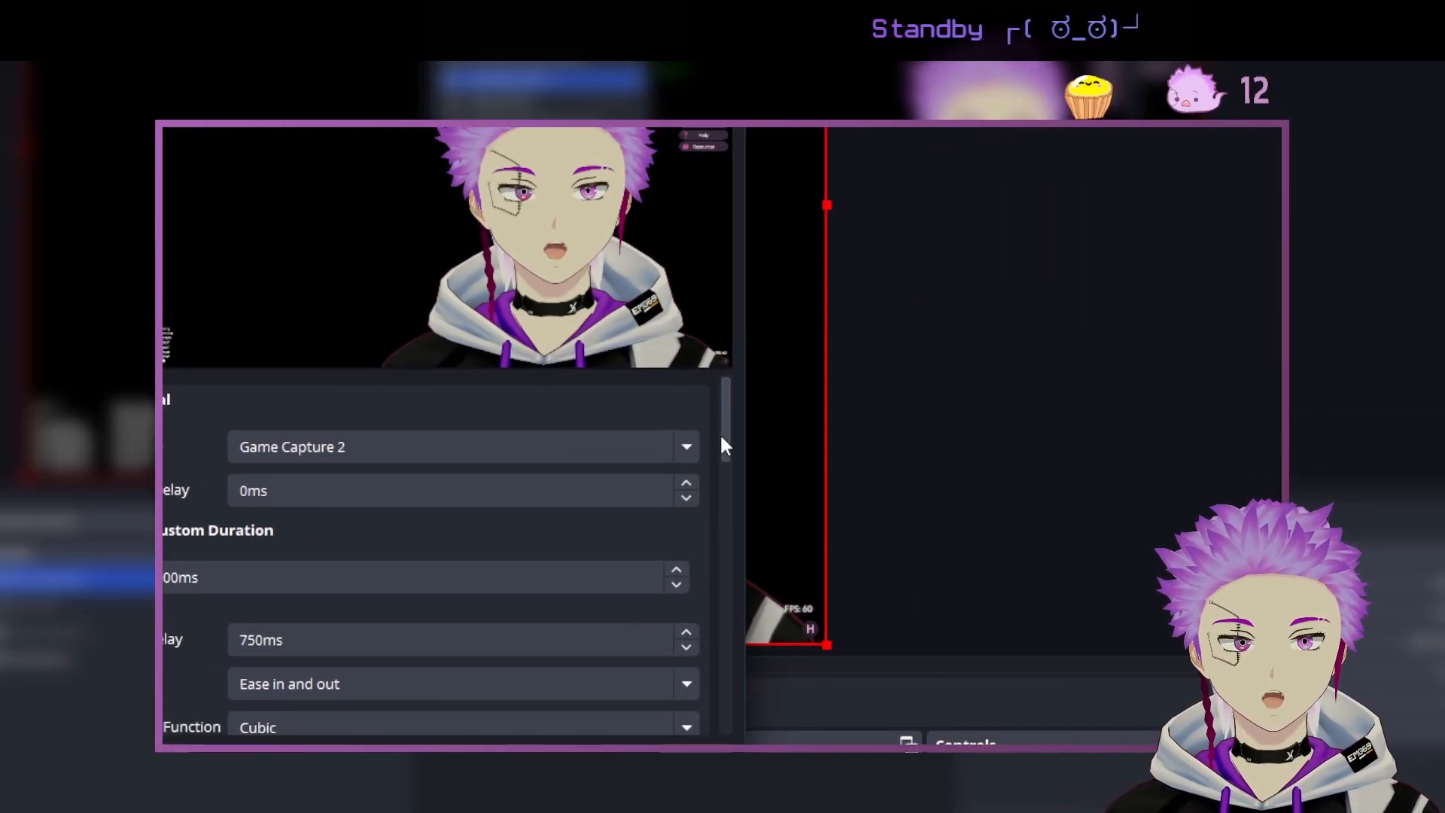
Examine the Dramatic Zoom filter's timing, transform, trigger and next-move settings, along with the Move Action filter used as its simultaneous move.
drag(725, 432, 724, 478)
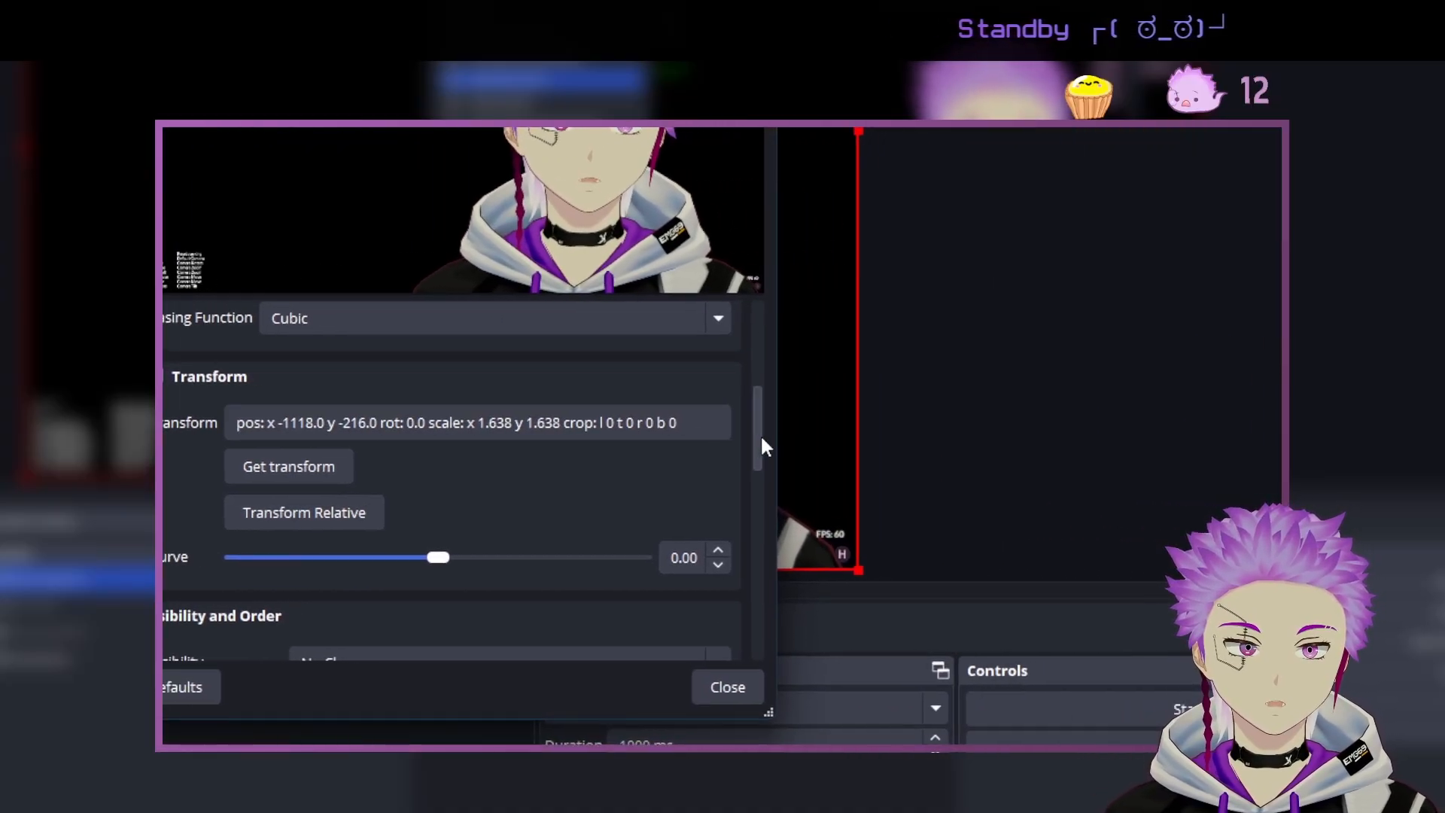
drag(760, 436, 723, 440)
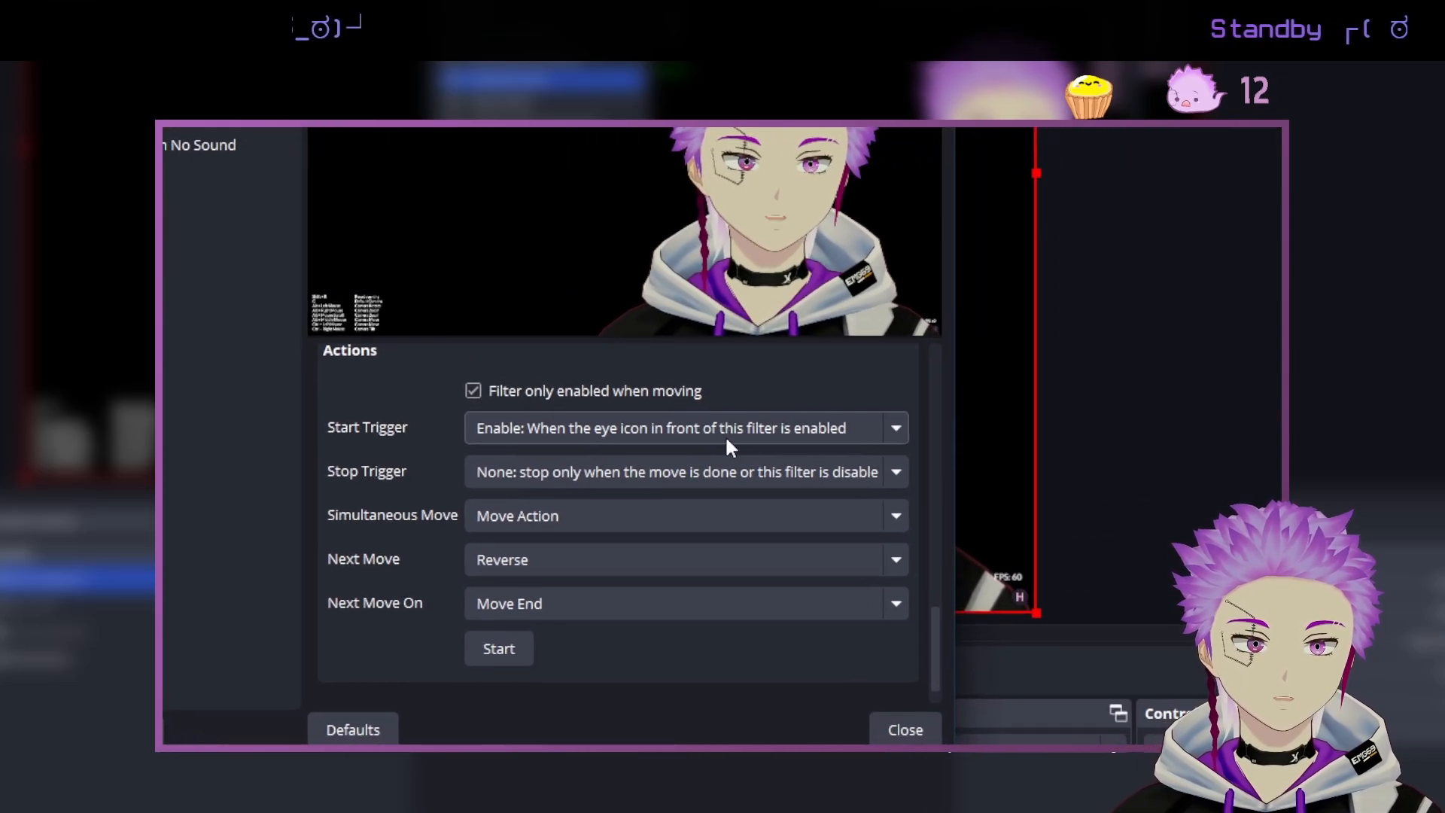
click(727, 439)
click(727, 440)
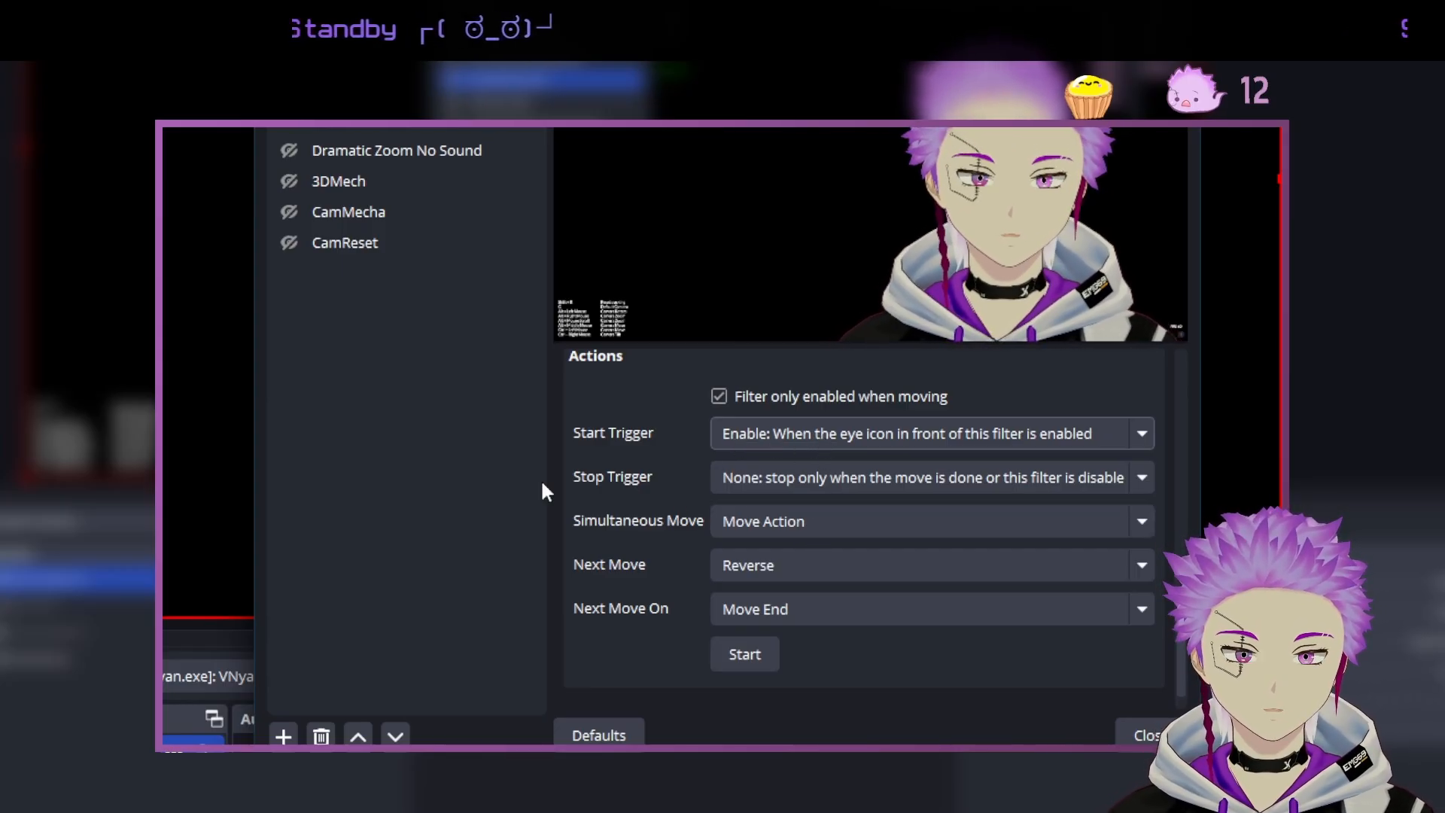
click(283, 735)
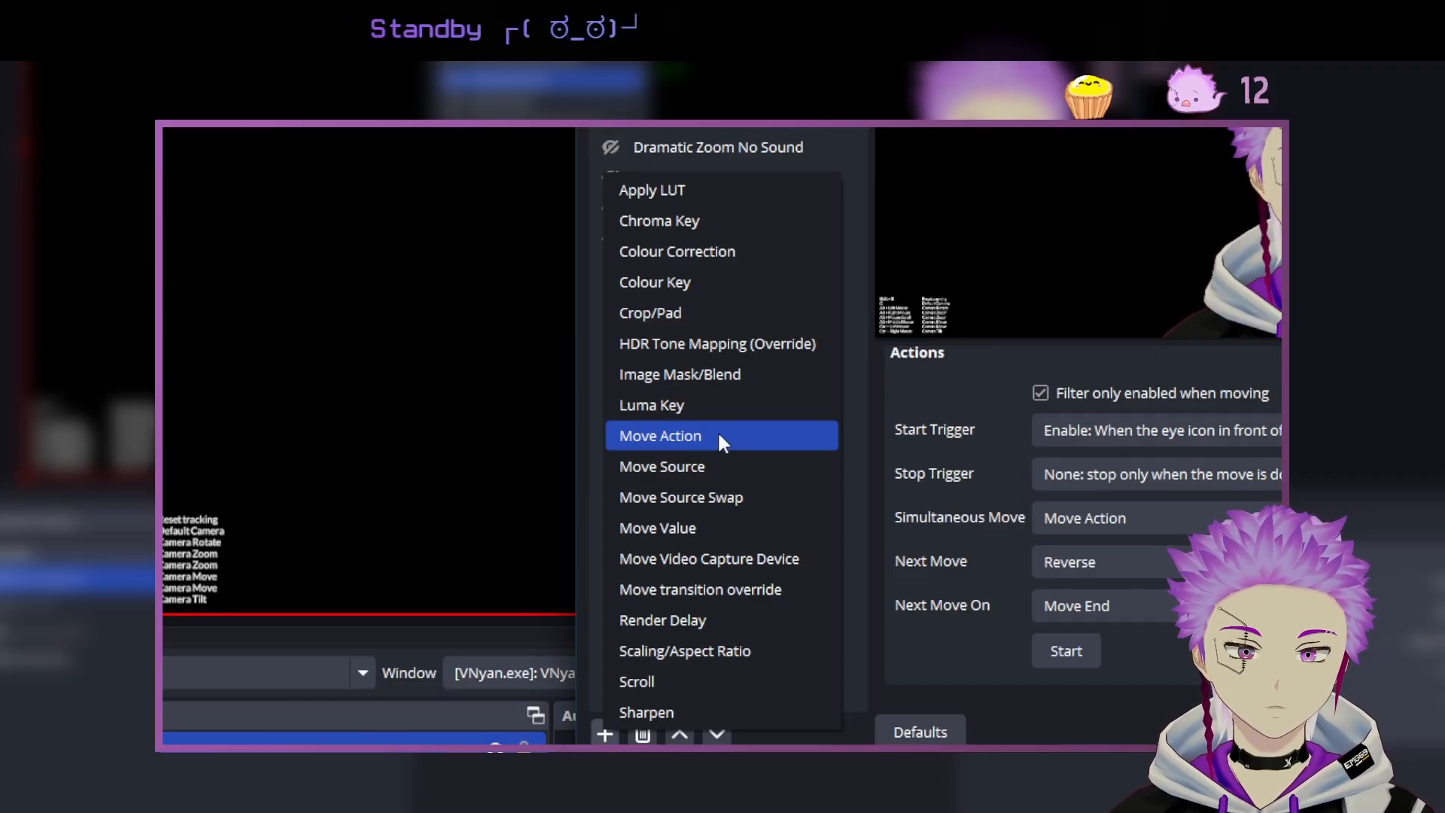
click(894, 384)
click(721, 433)
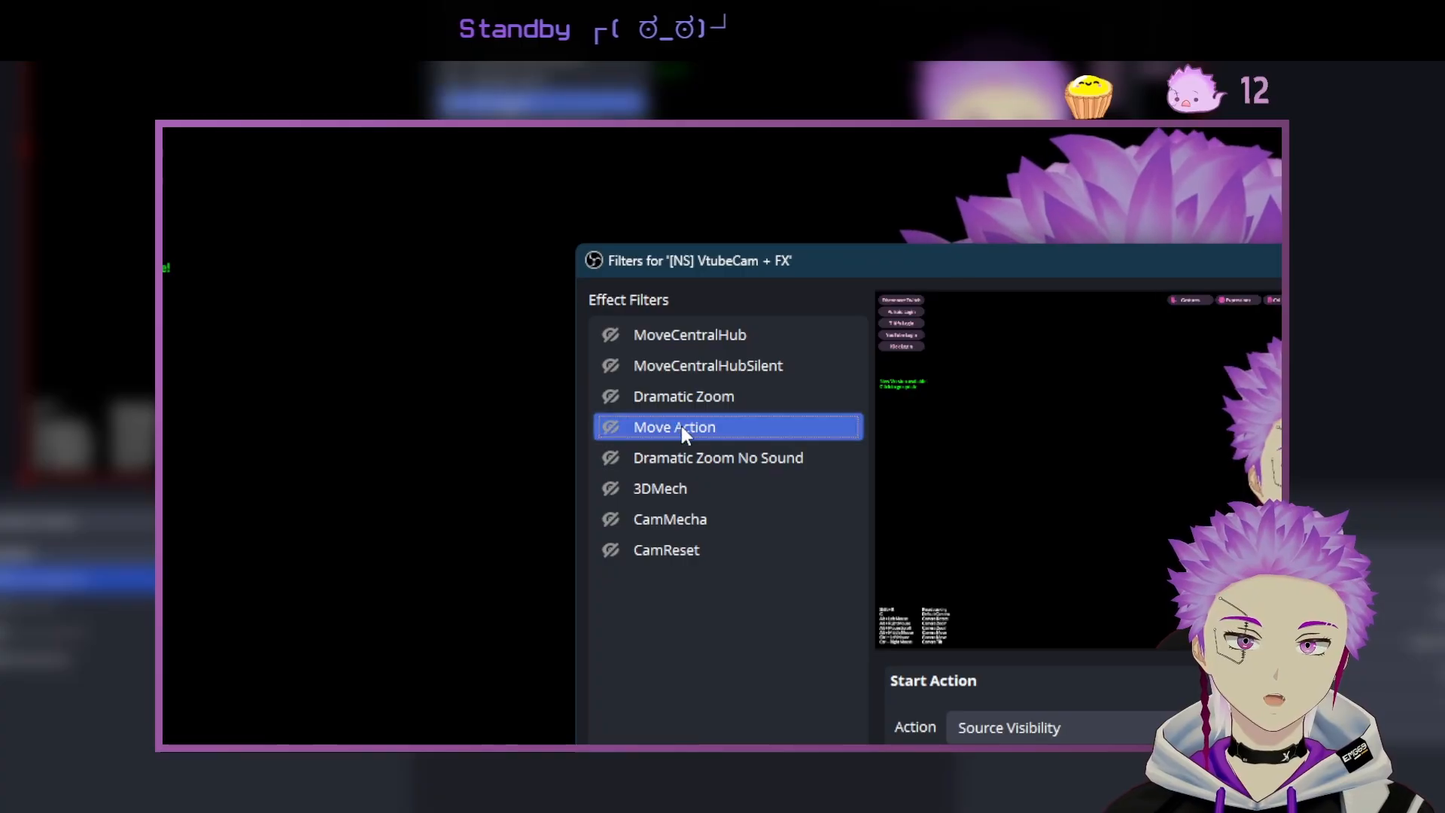
click(709, 395)
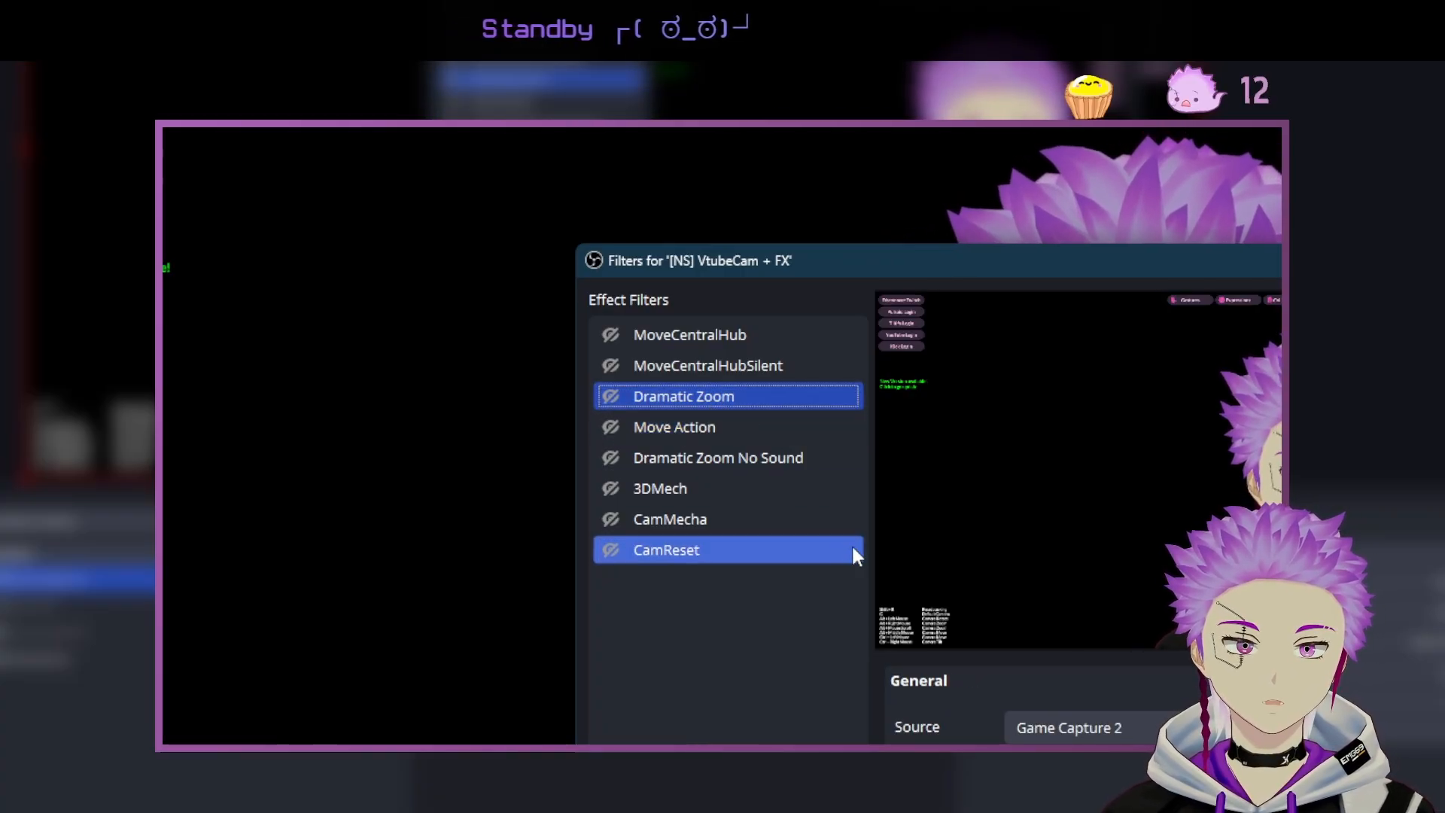
scroll(901, 503, down, 10)
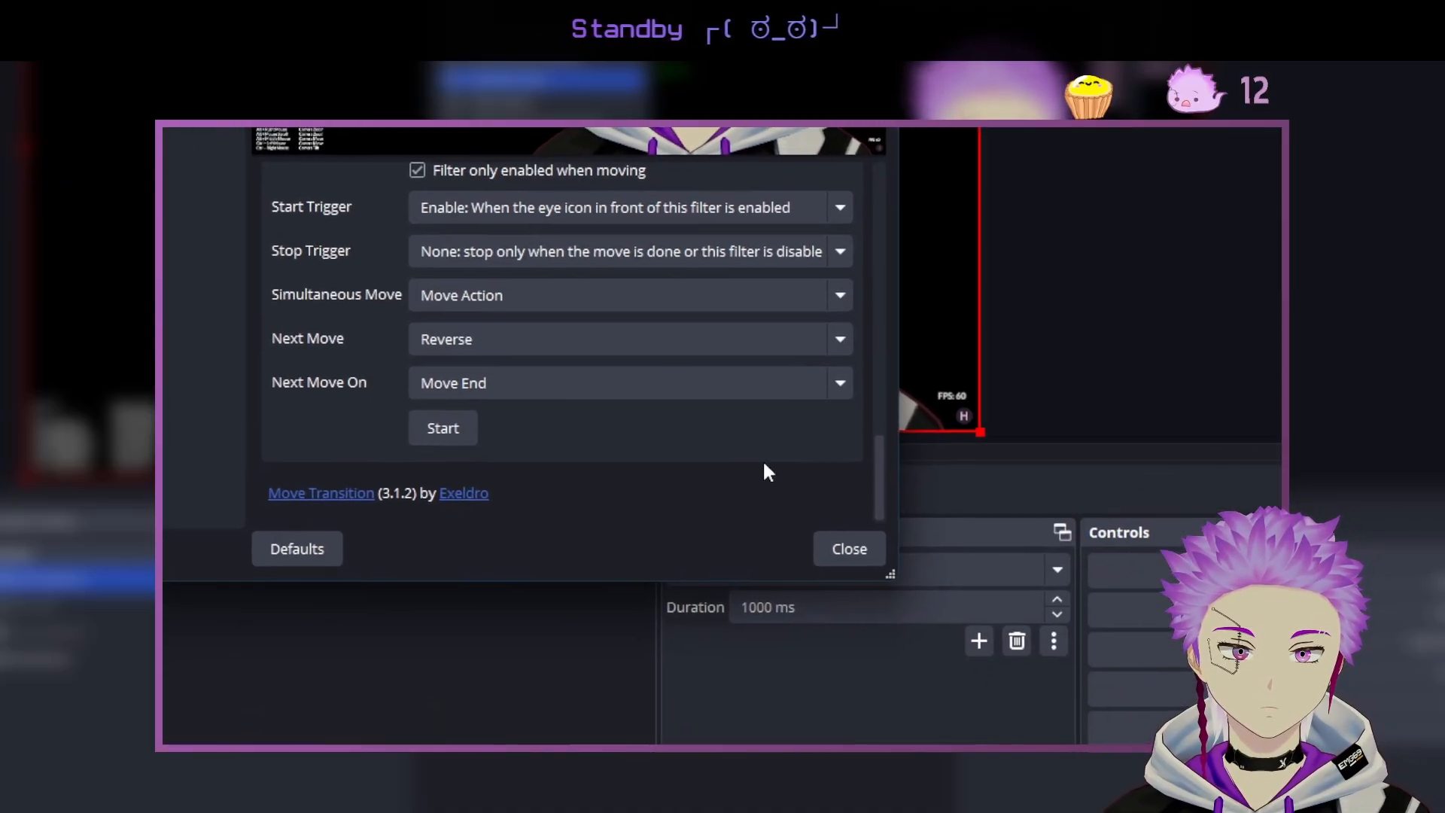
drag(878, 445, 871, 174)
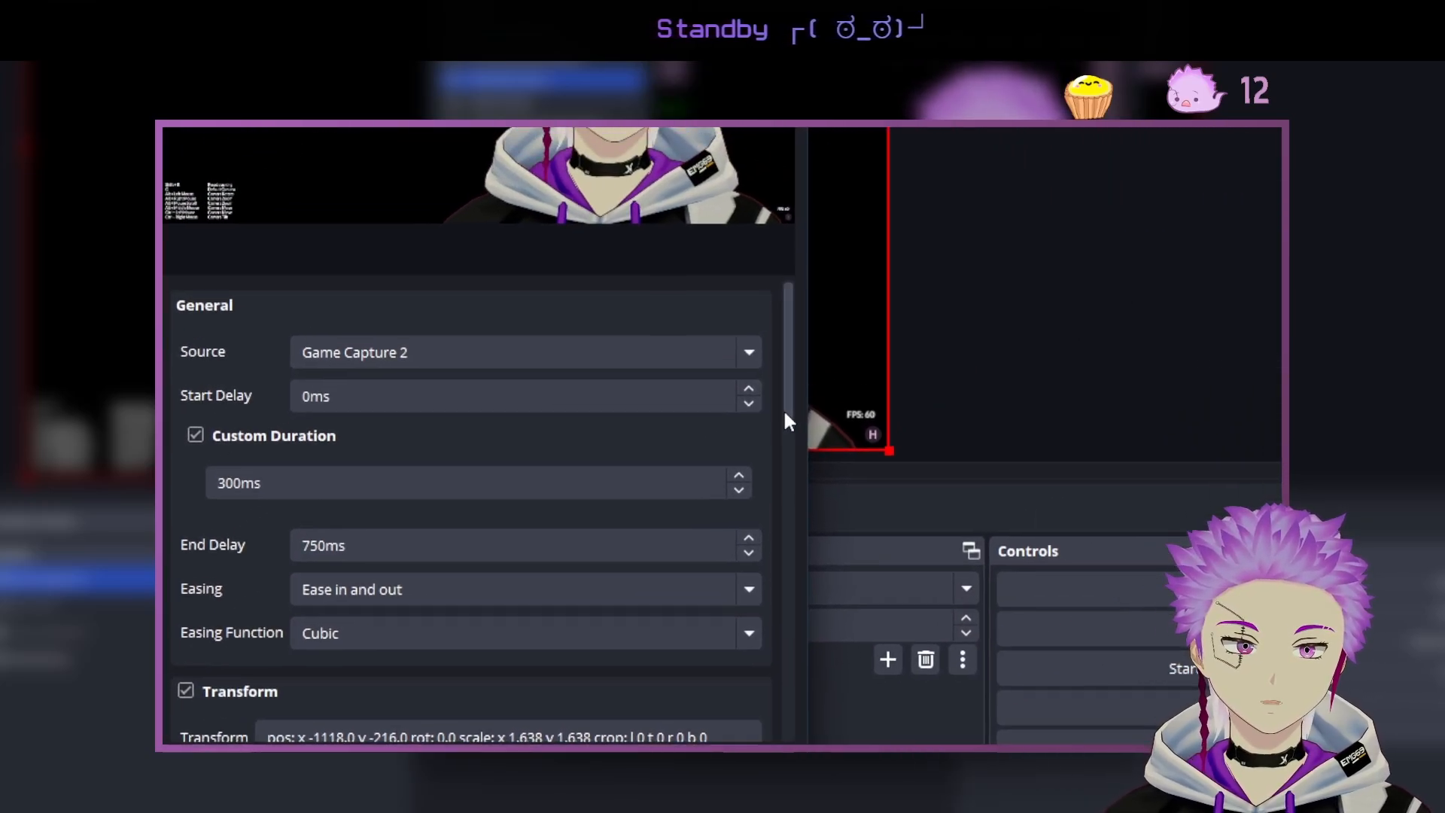
Examine the Dramatic Zoom filter's timing and the Move Action filter's start action, duration and end action settings.
drag(1122, 160, 1122, 184)
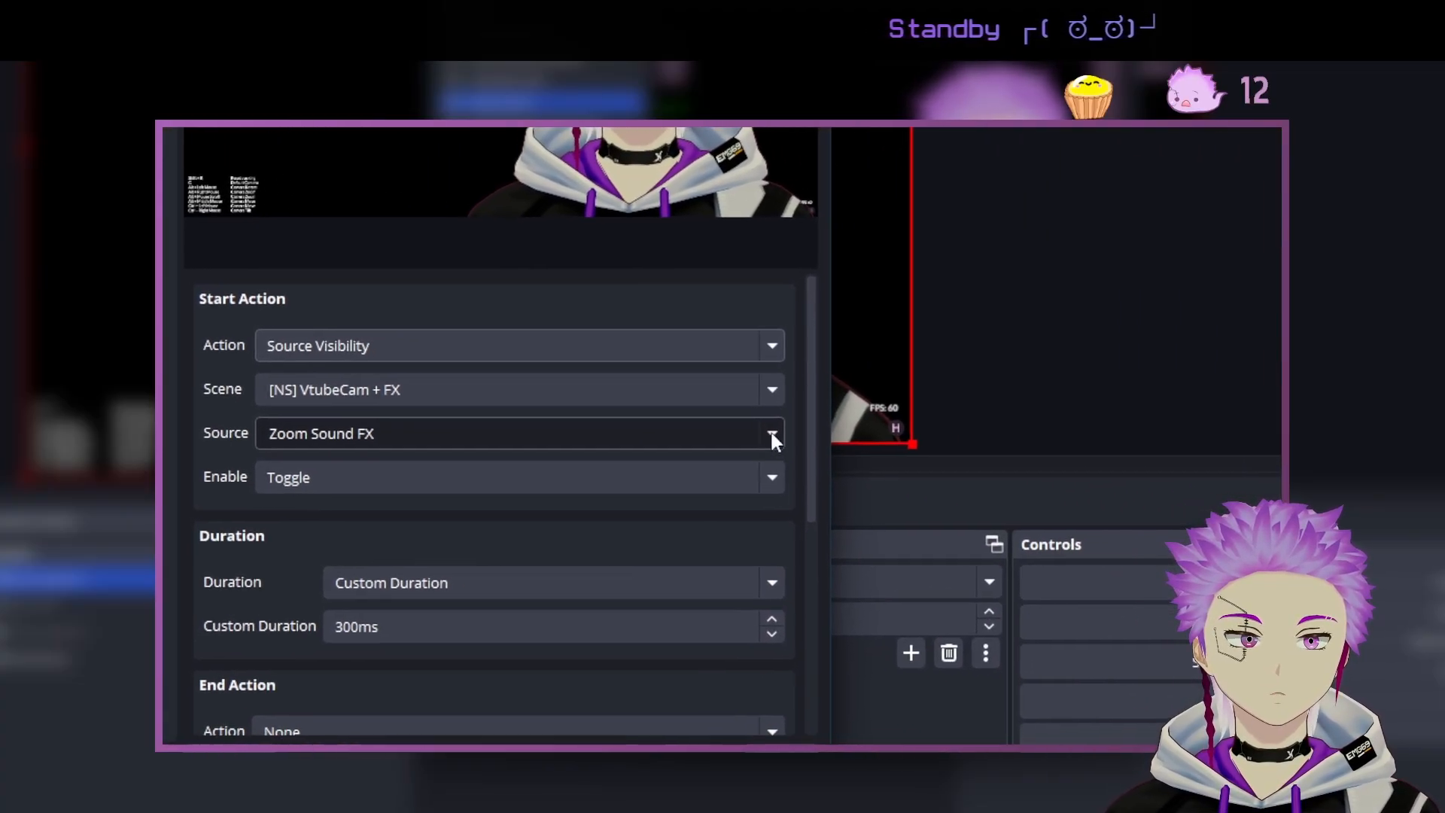
click(1187, 523)
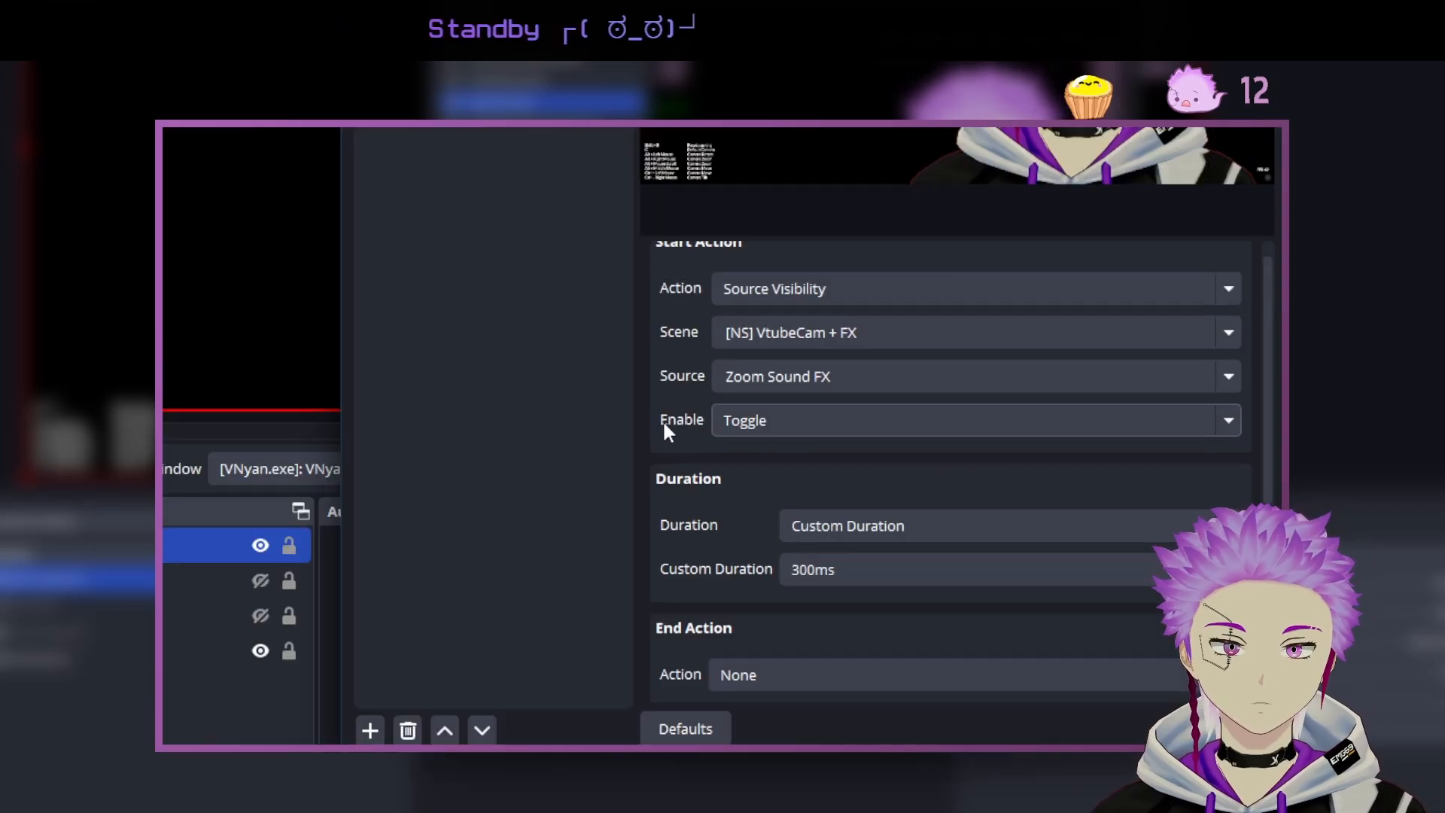
drag(1268, 414, 1277, 593)
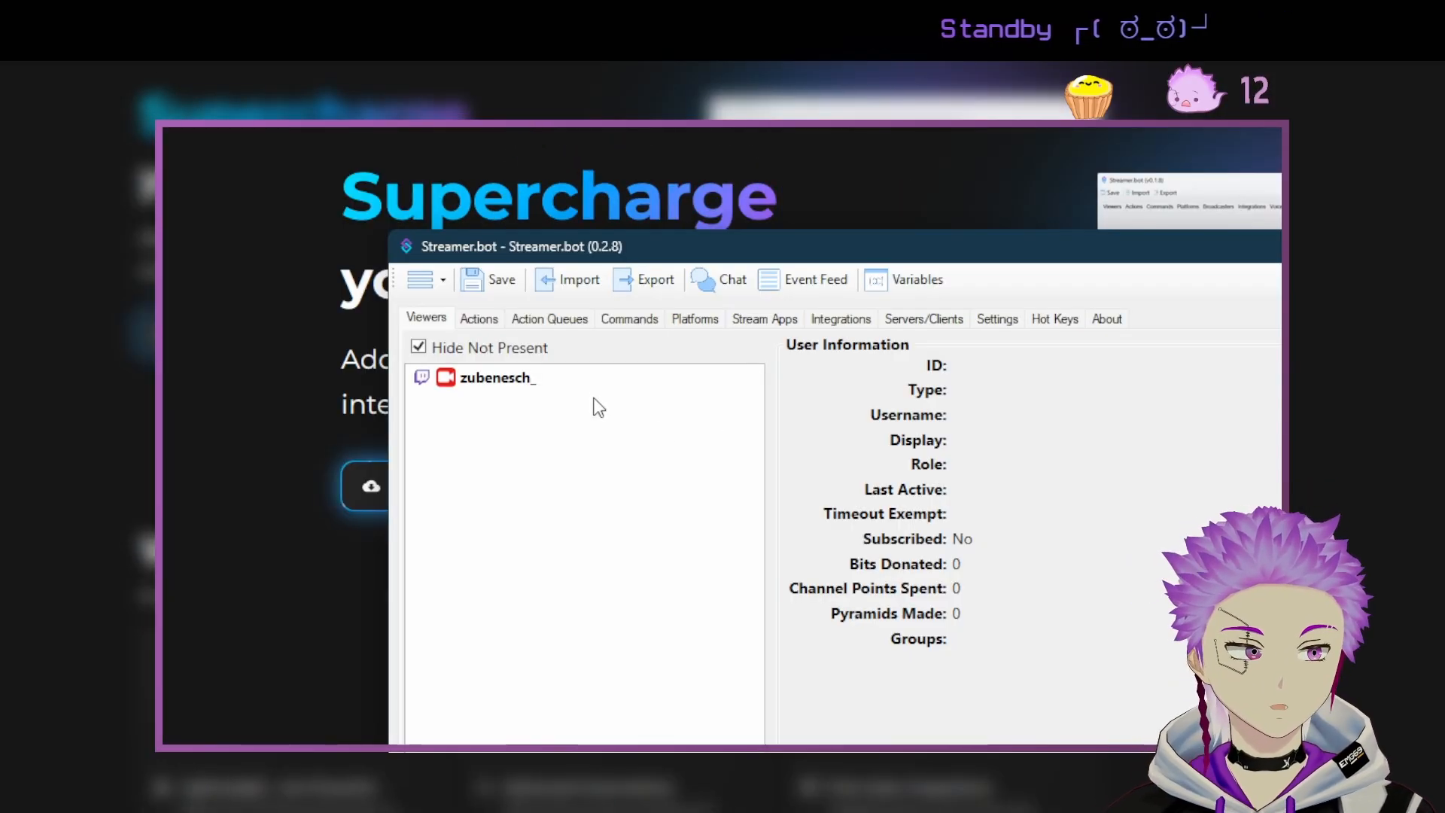
Switch to Streamer.bot and check the Twitch broadcaster account's login and service connections.
click(708, 321)
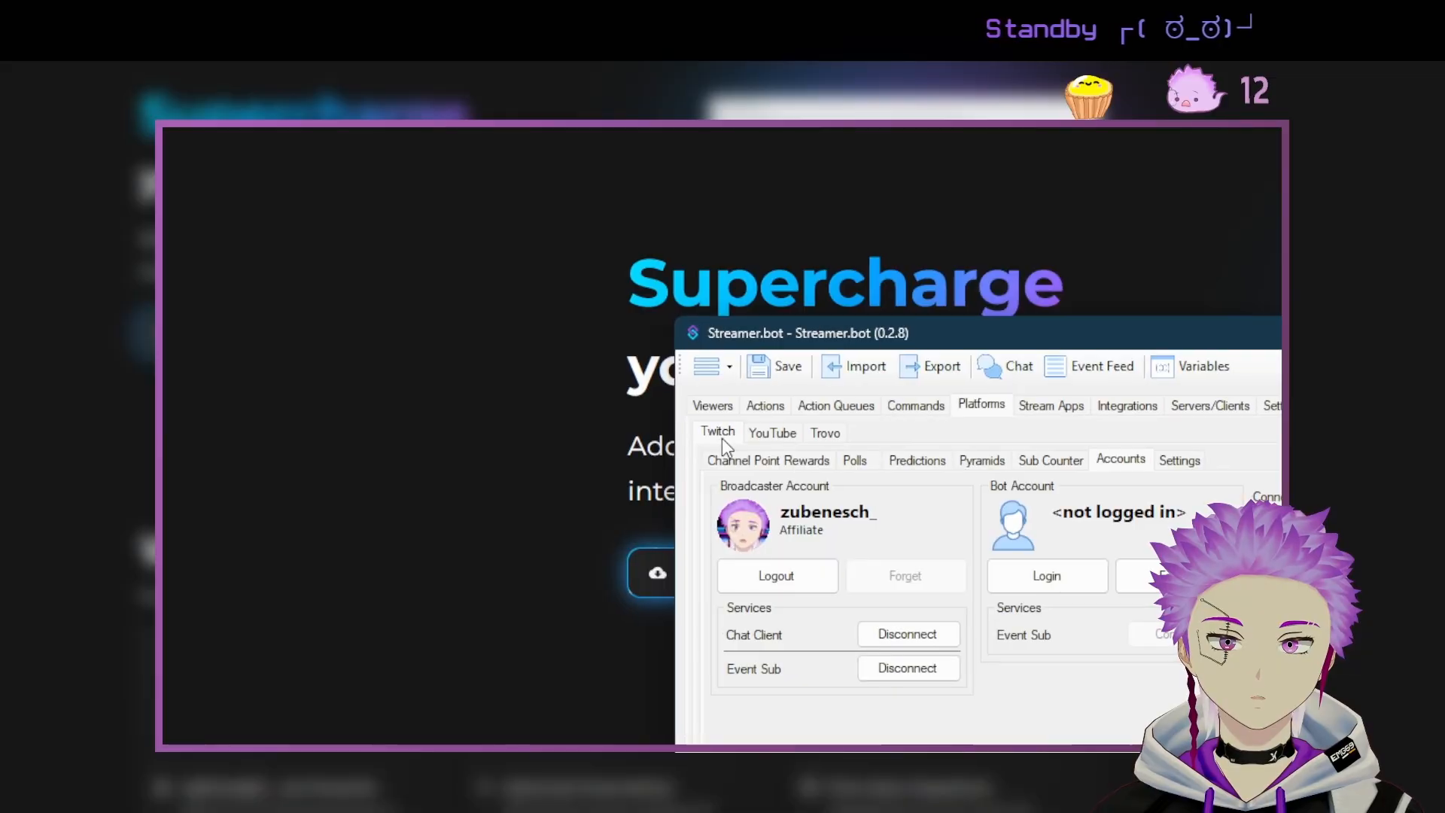
click(854, 494)
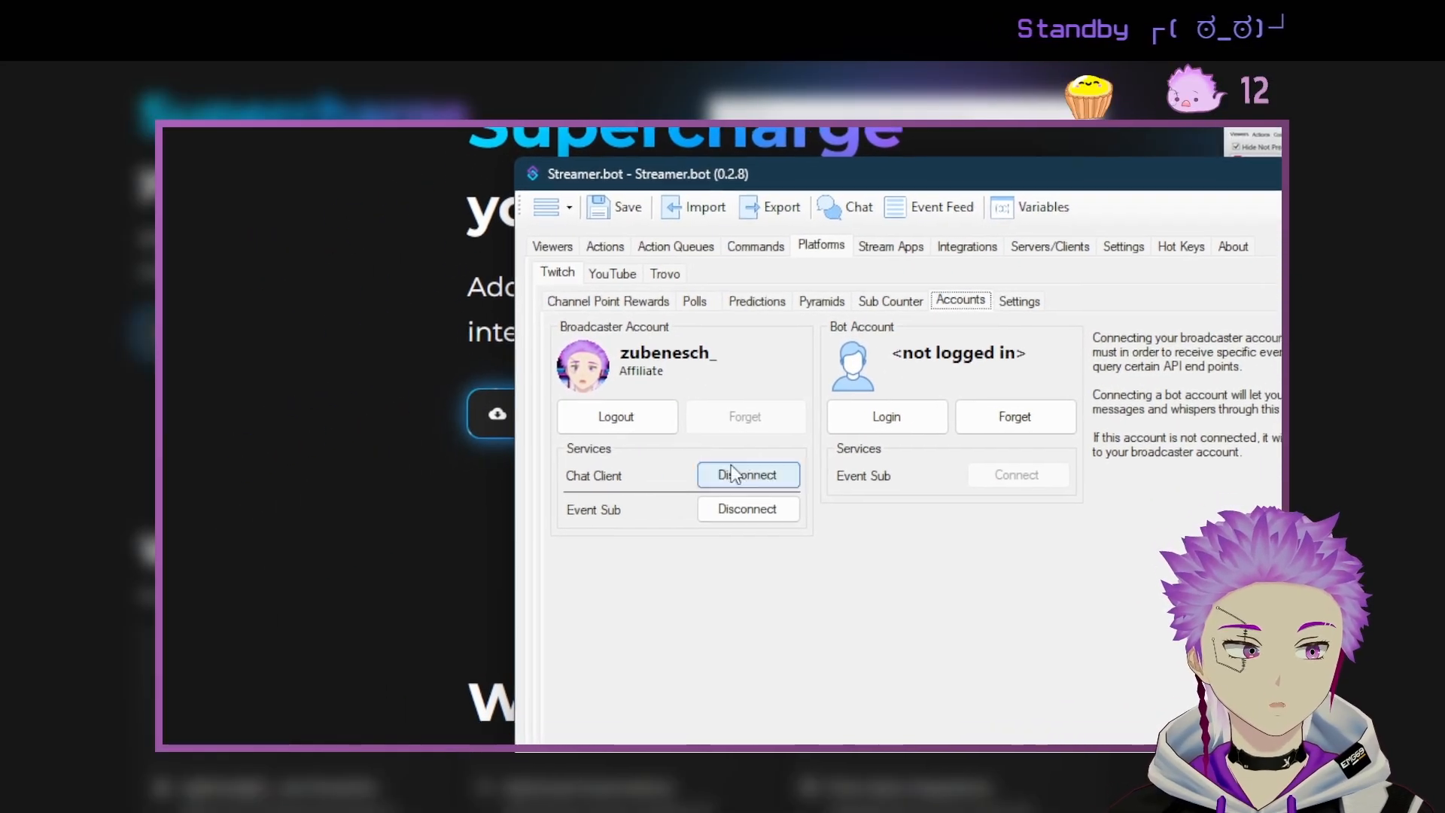
Look through the Twitch channel point rewards and review the NANI?! reward's cost, prompt and cooldown settings.
click(598, 310)
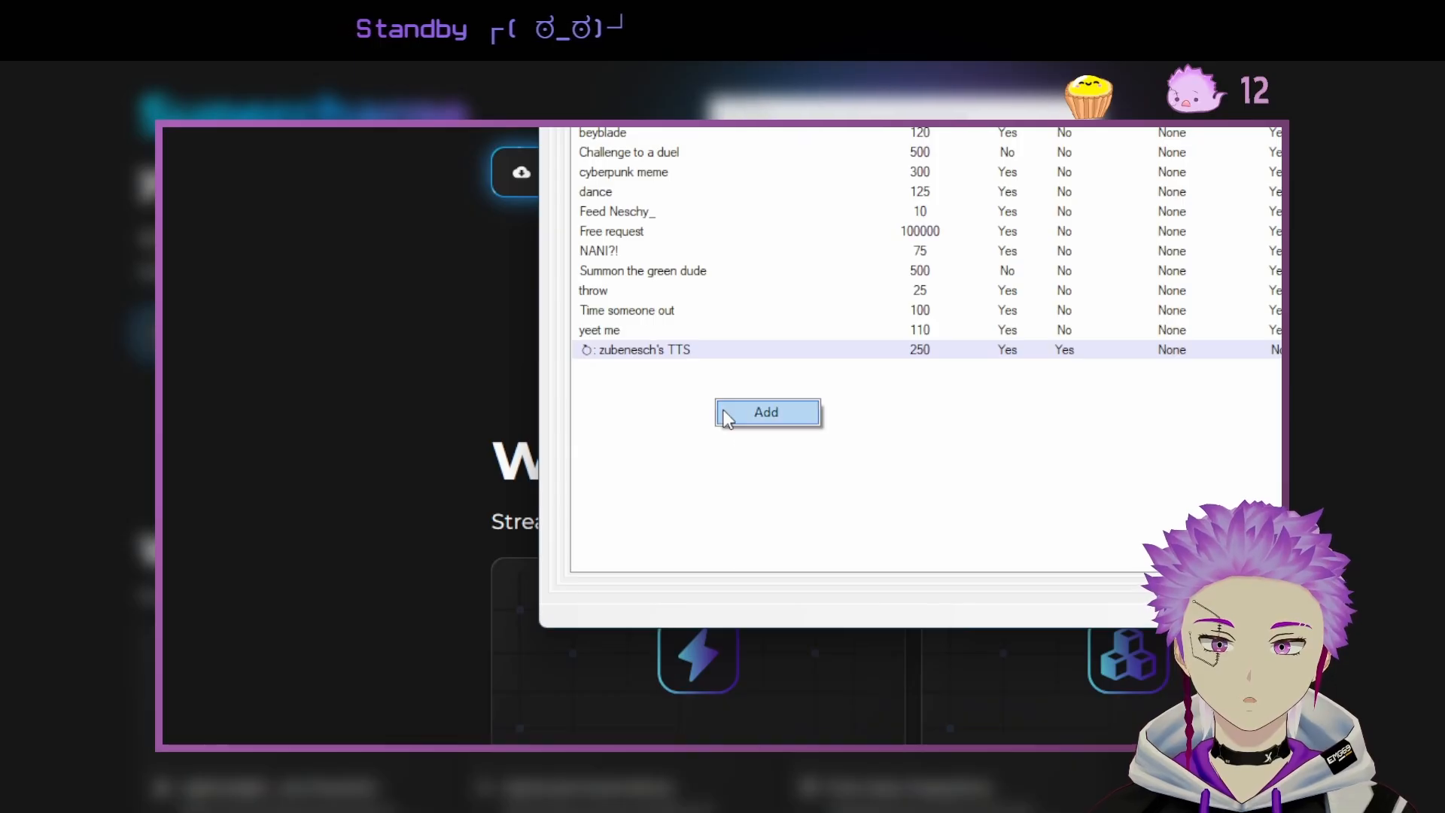
click(757, 413)
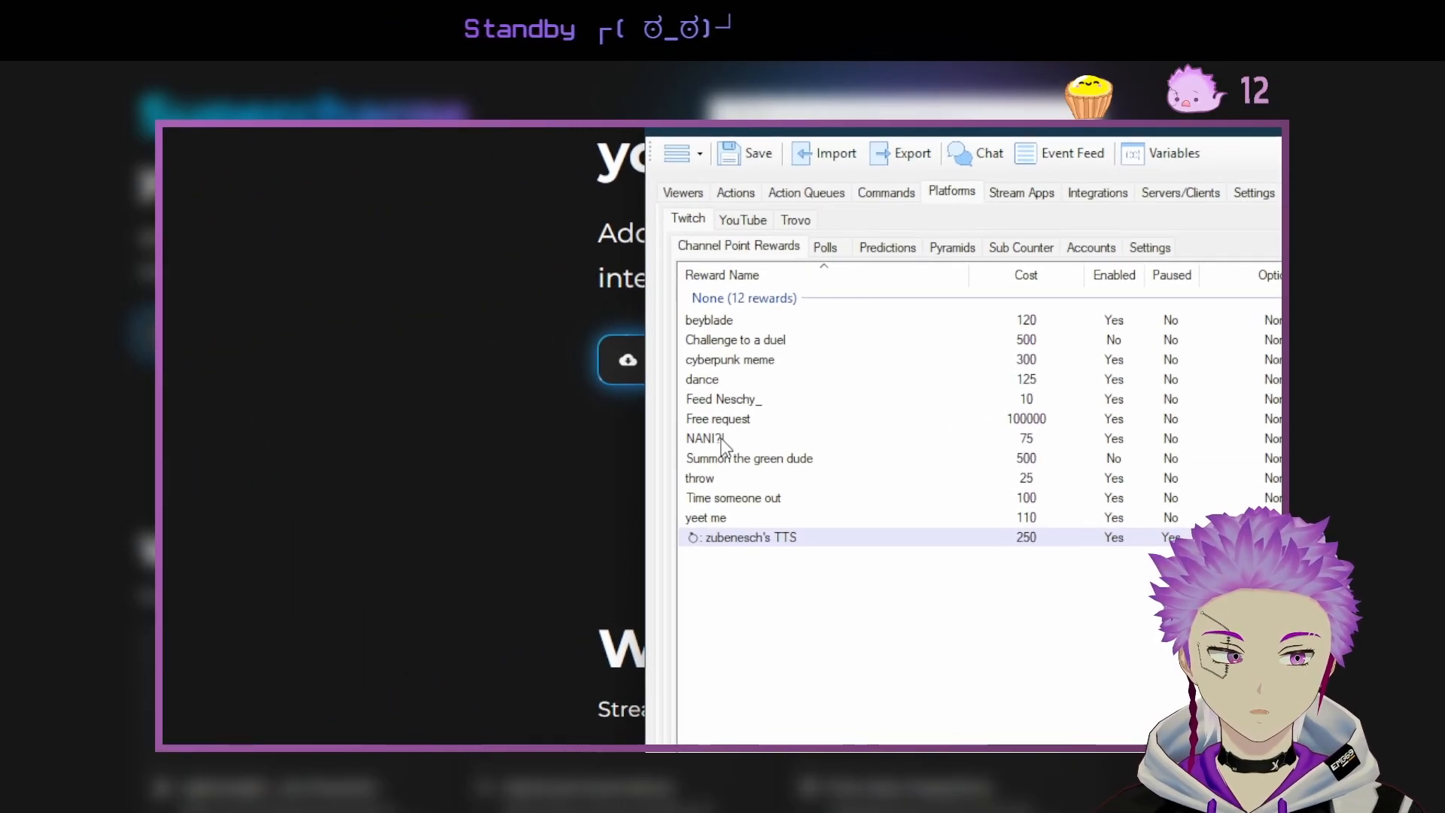
click(284, 584)
double_click(723, 444)
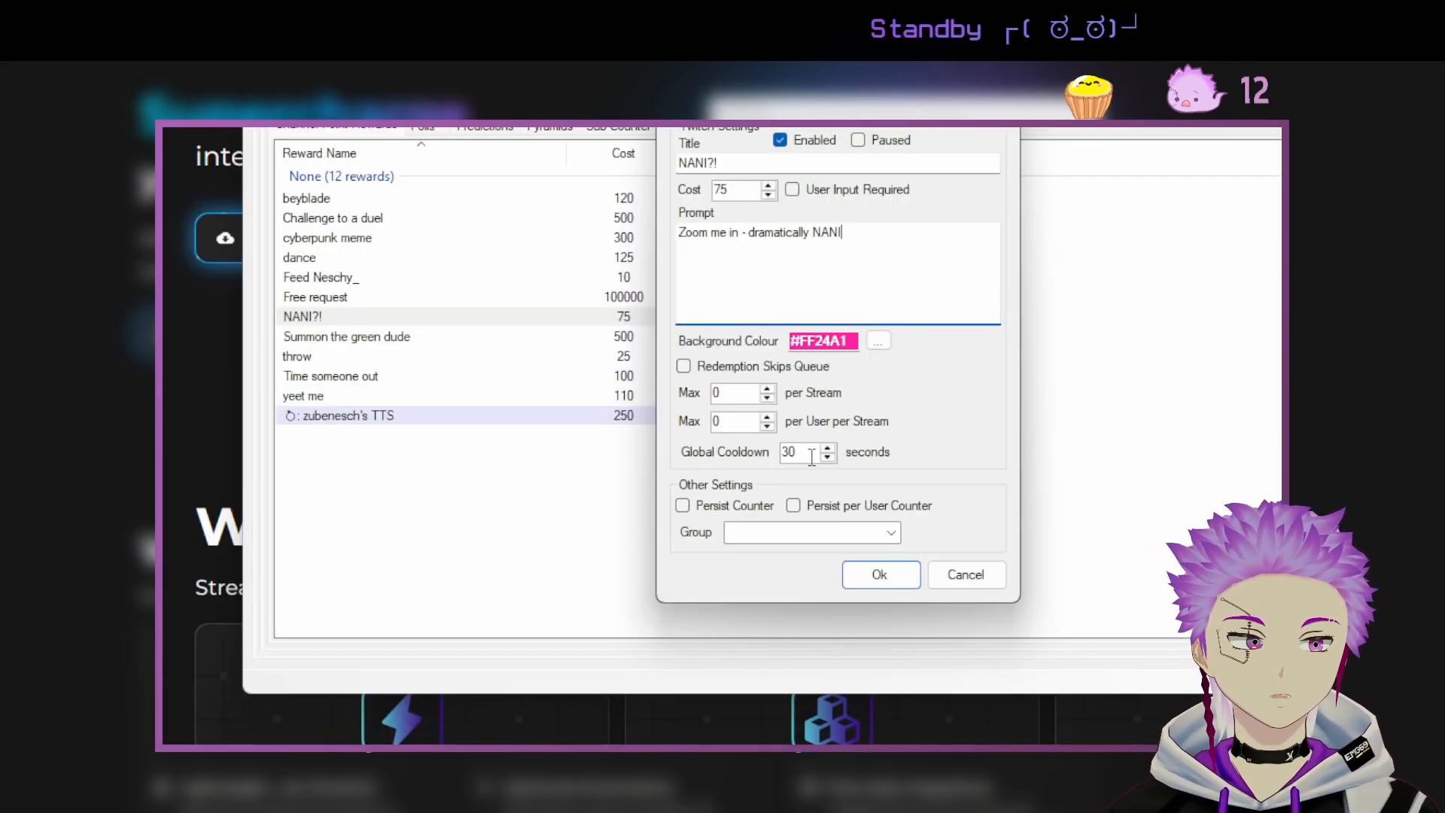
click(879, 575)
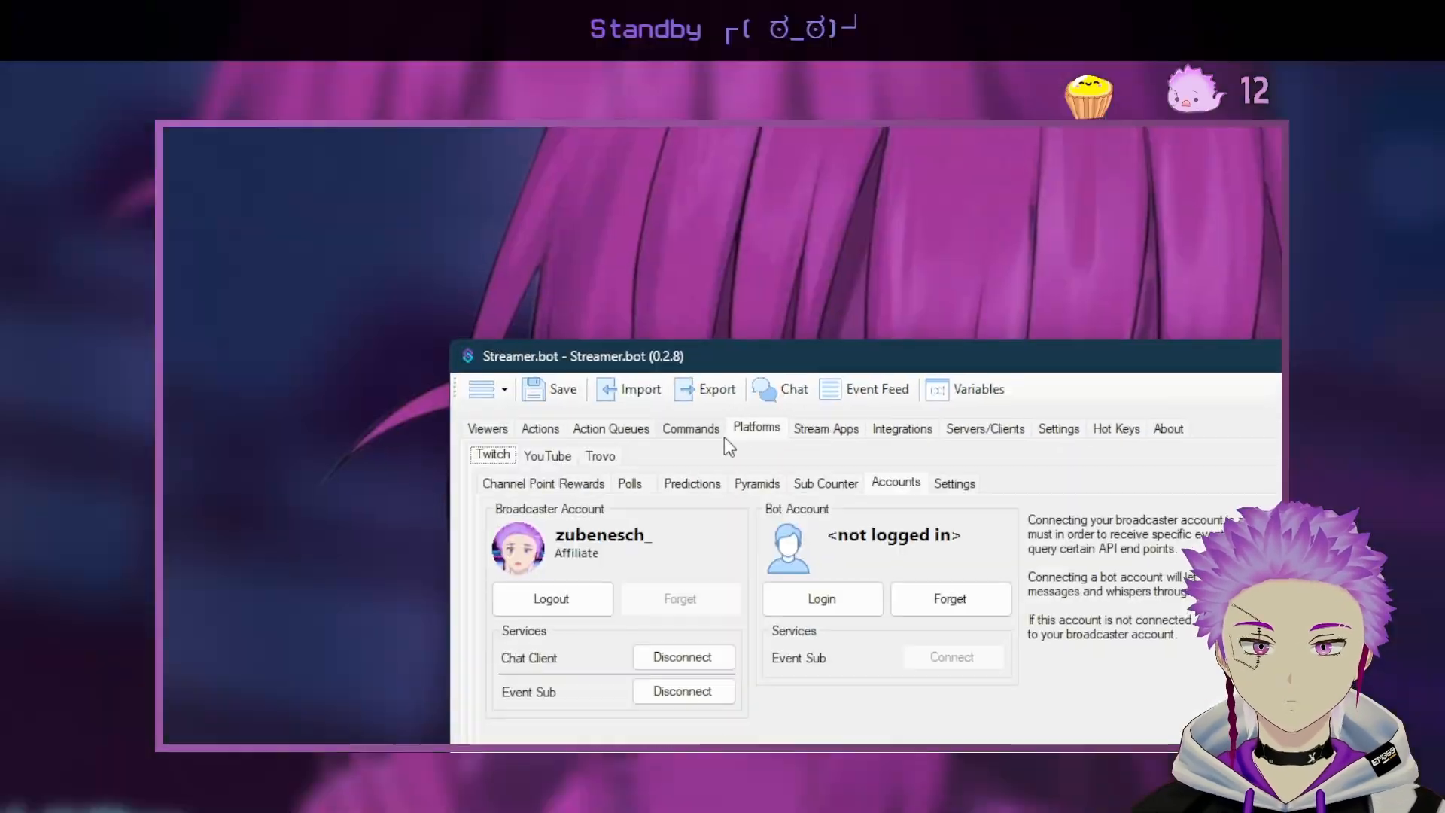
Start a new OBS connection in Streamer.bot's stream apps and name it bosjovsoa.
click(829, 429)
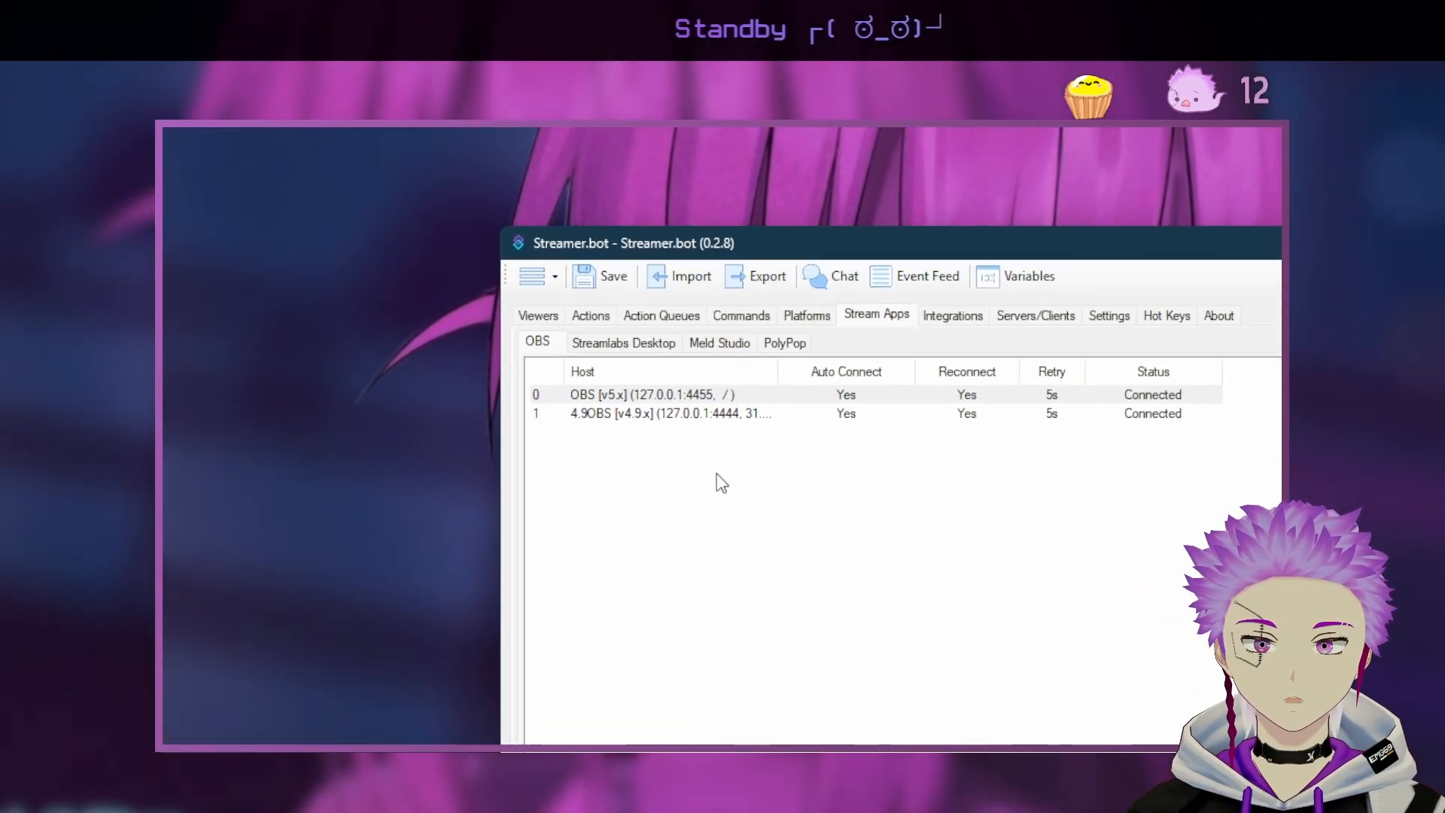
right_click(690, 584)
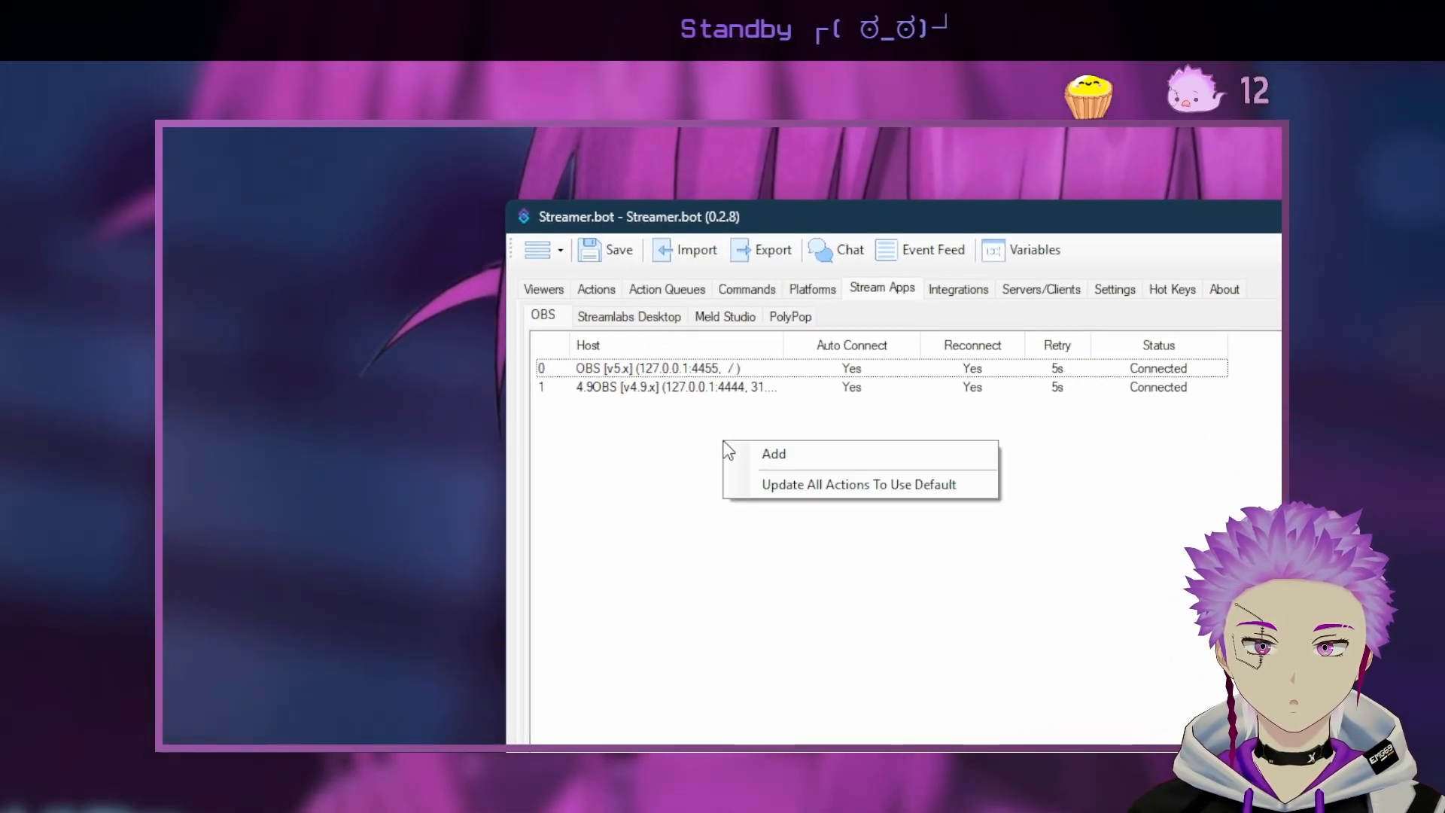
click(755, 452)
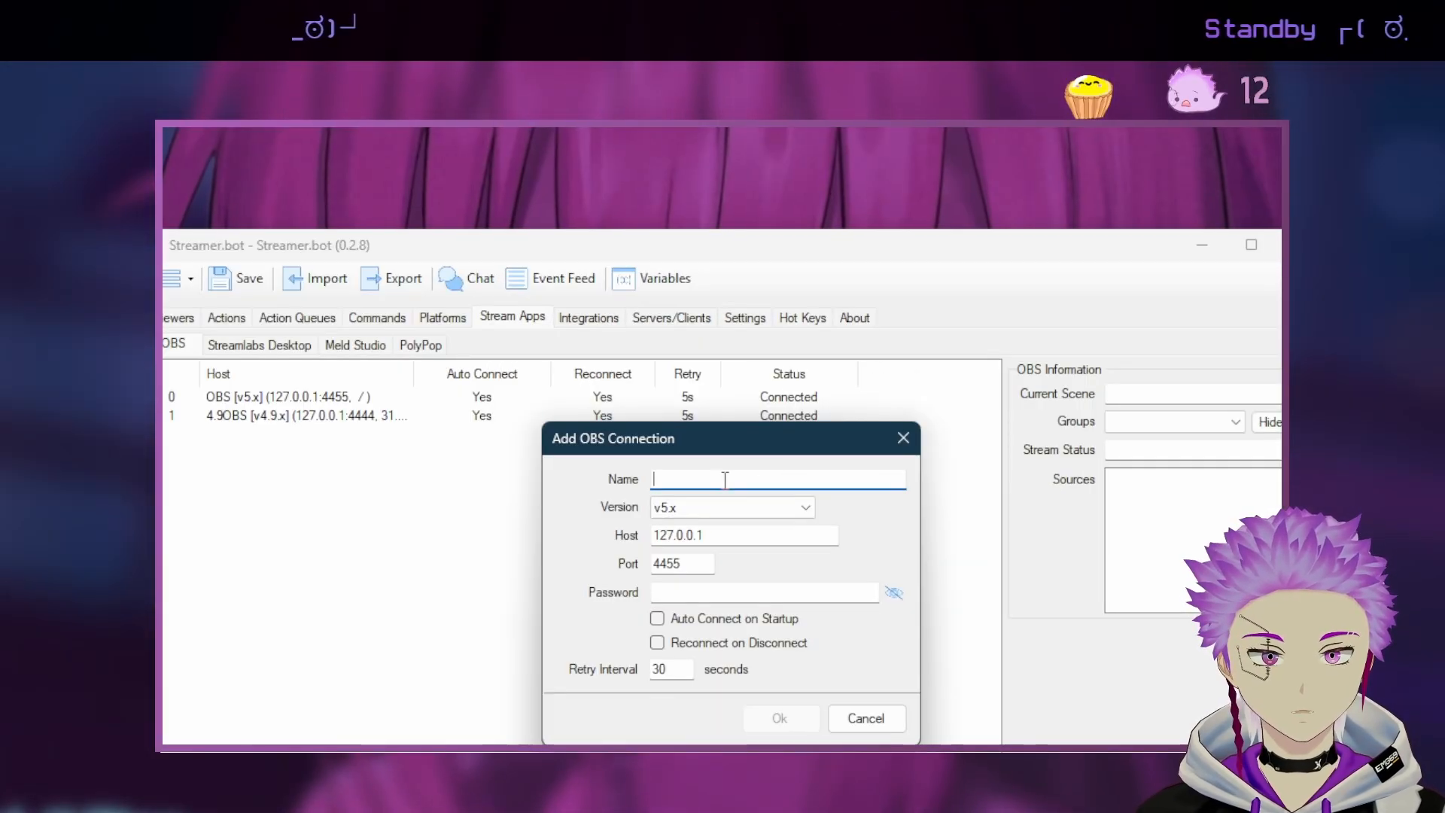
text(bosjovsoa)
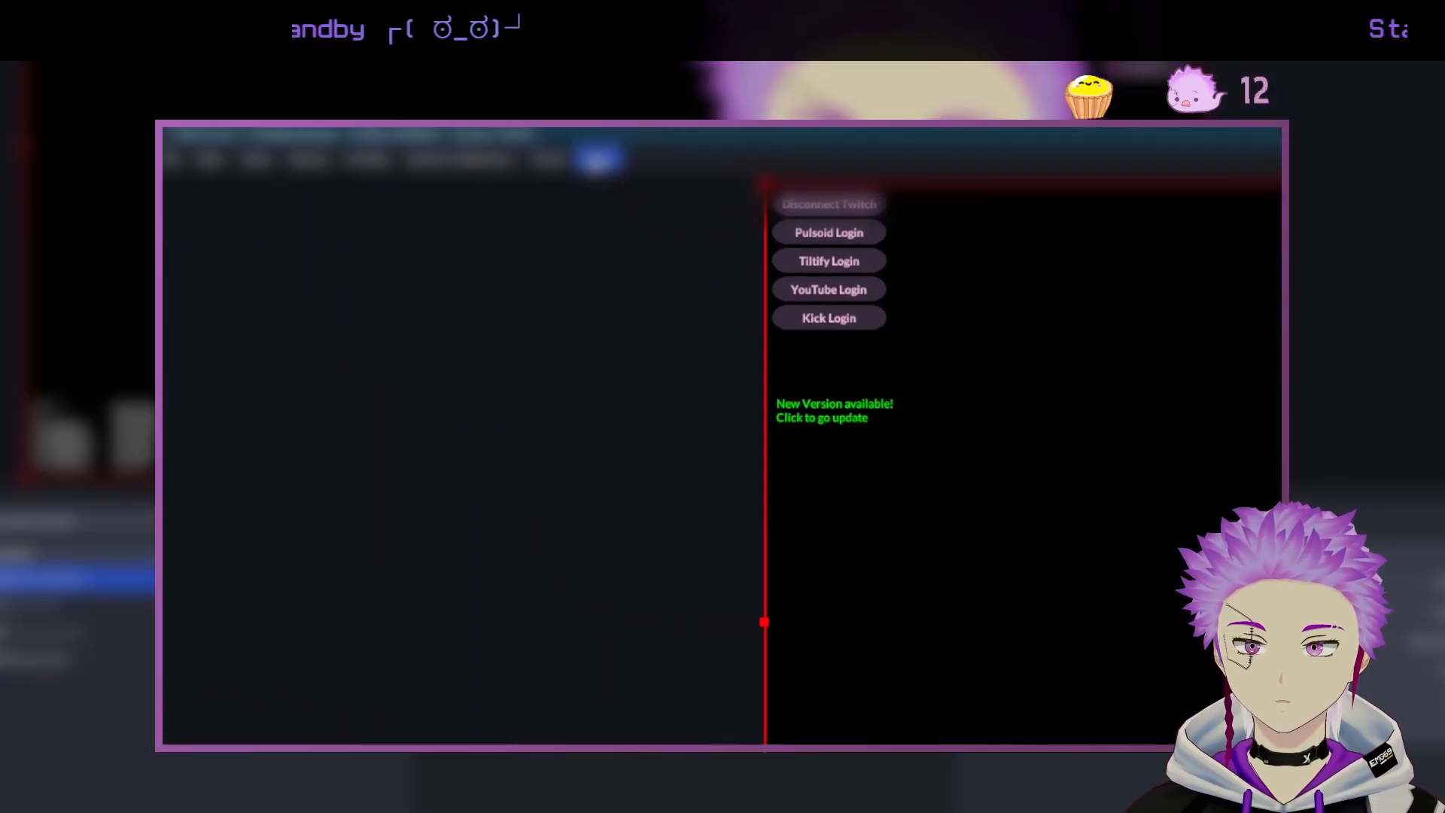
Switch to OBS and show the WebSocket server's connect info to obtain the server password.
click(554, 160)
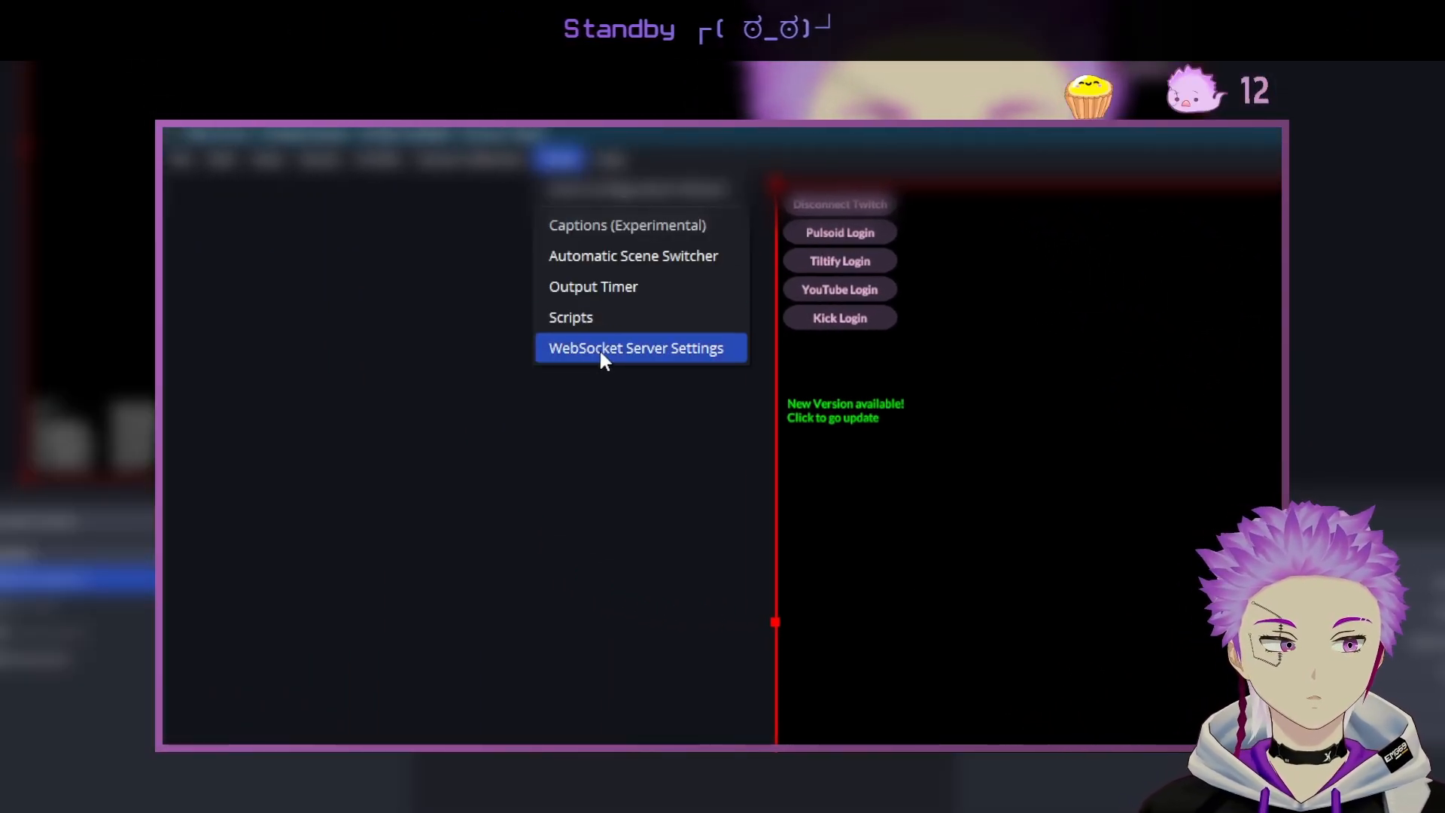
click(602, 354)
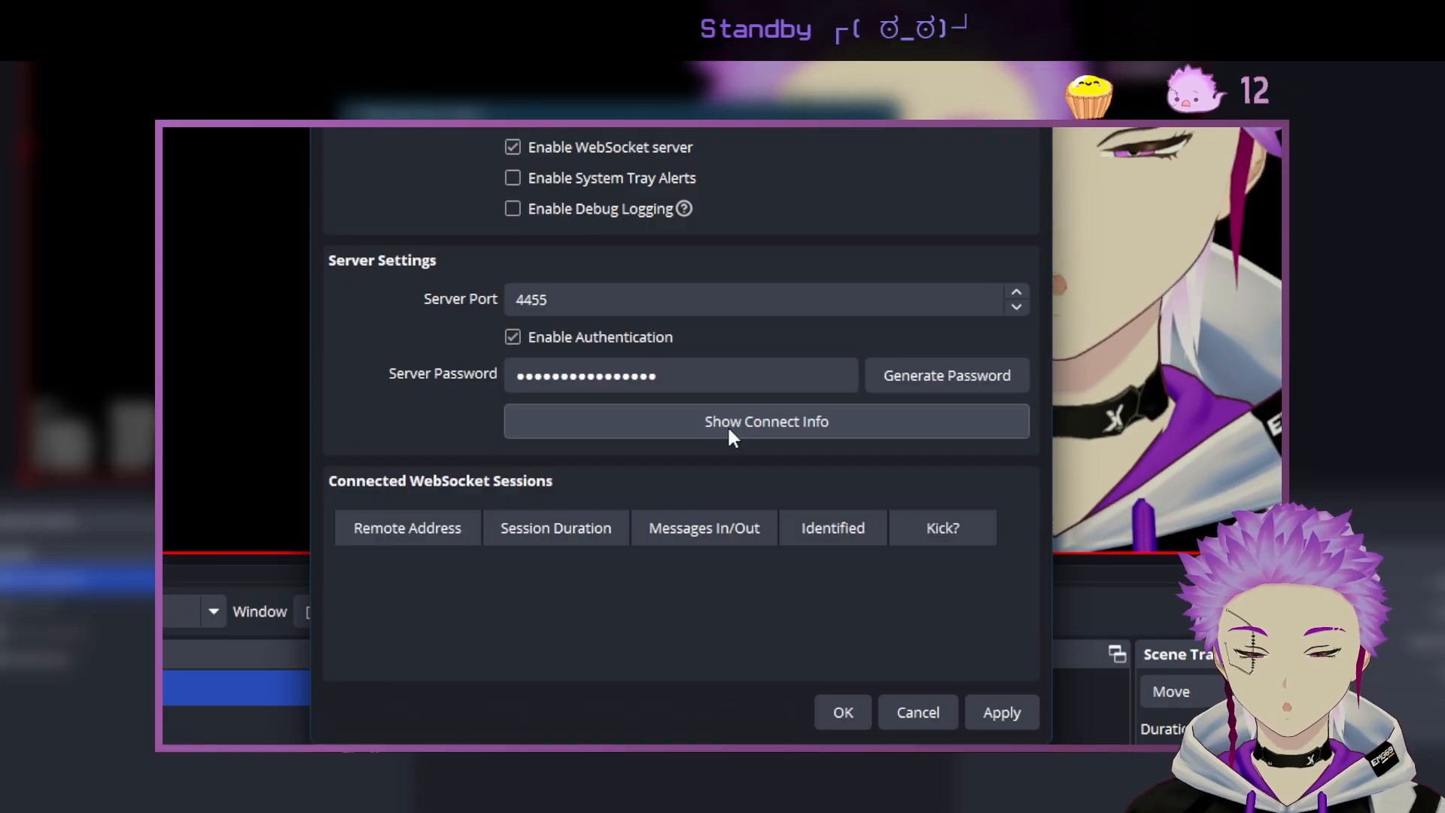
click(730, 425)
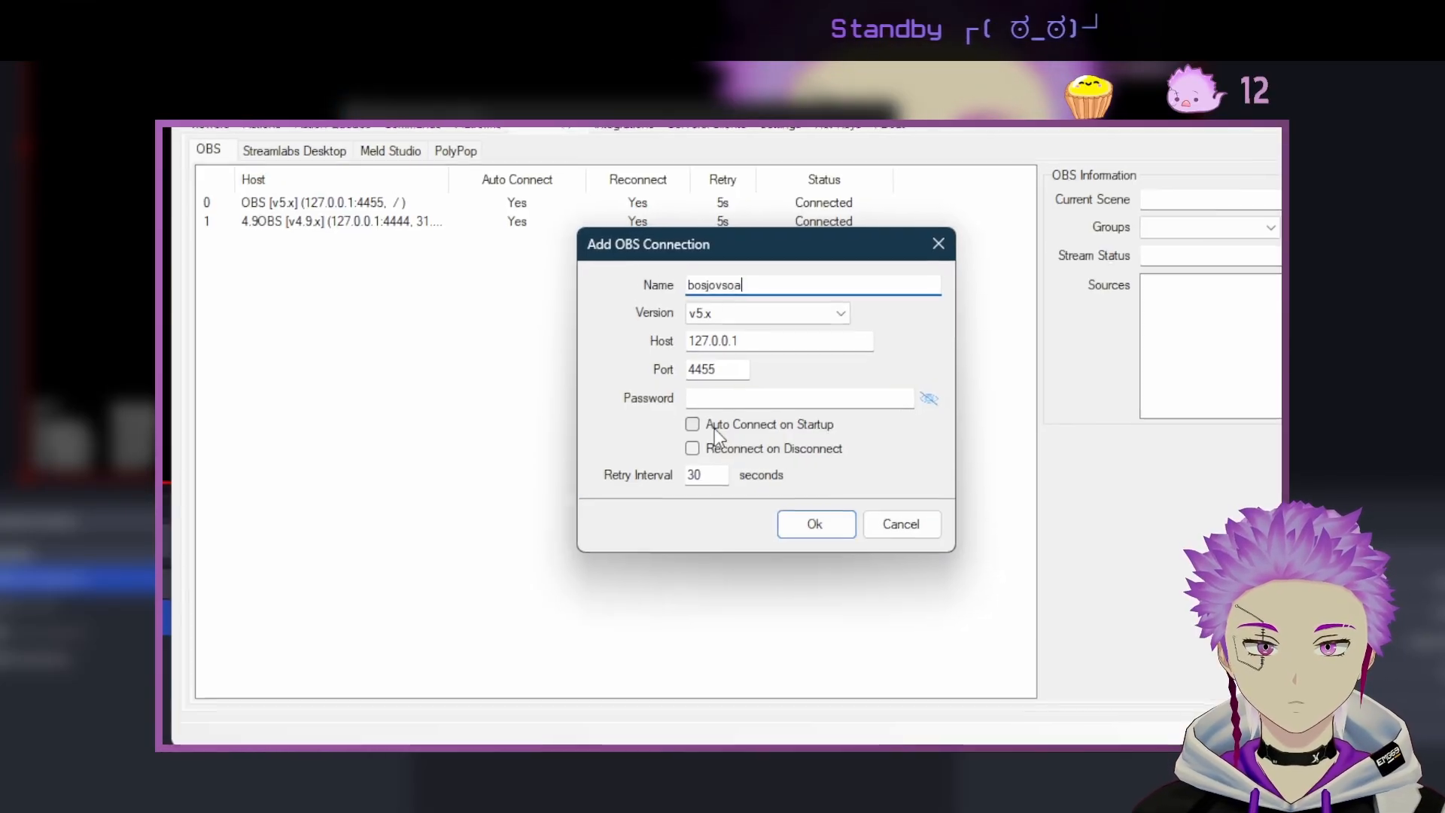
Enter the WebSocket server password, enable Auto Connect on Startup and Reconnect on Disconnect, and save the OBS connection.
click(728, 435)
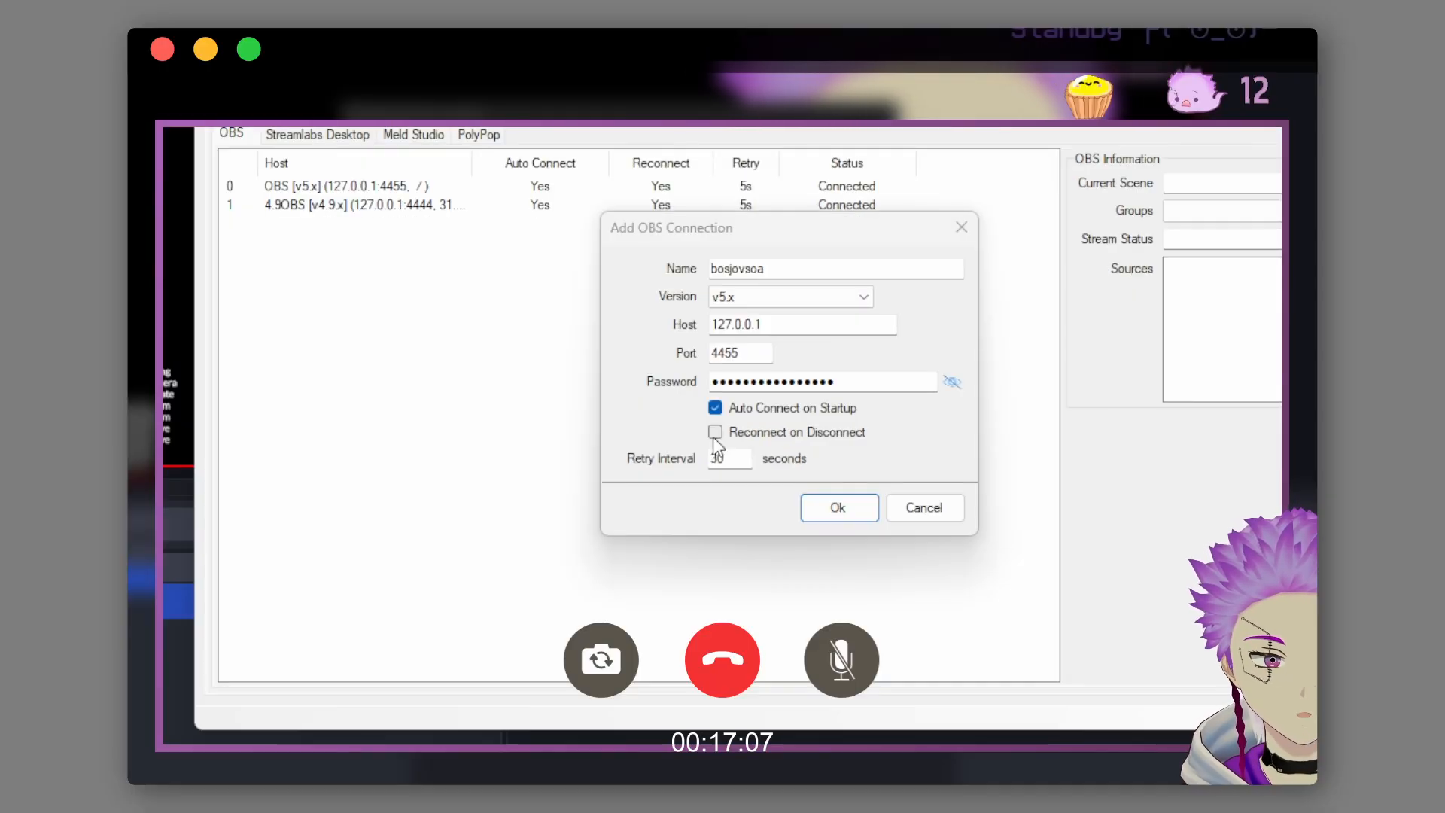
click(663, 484)
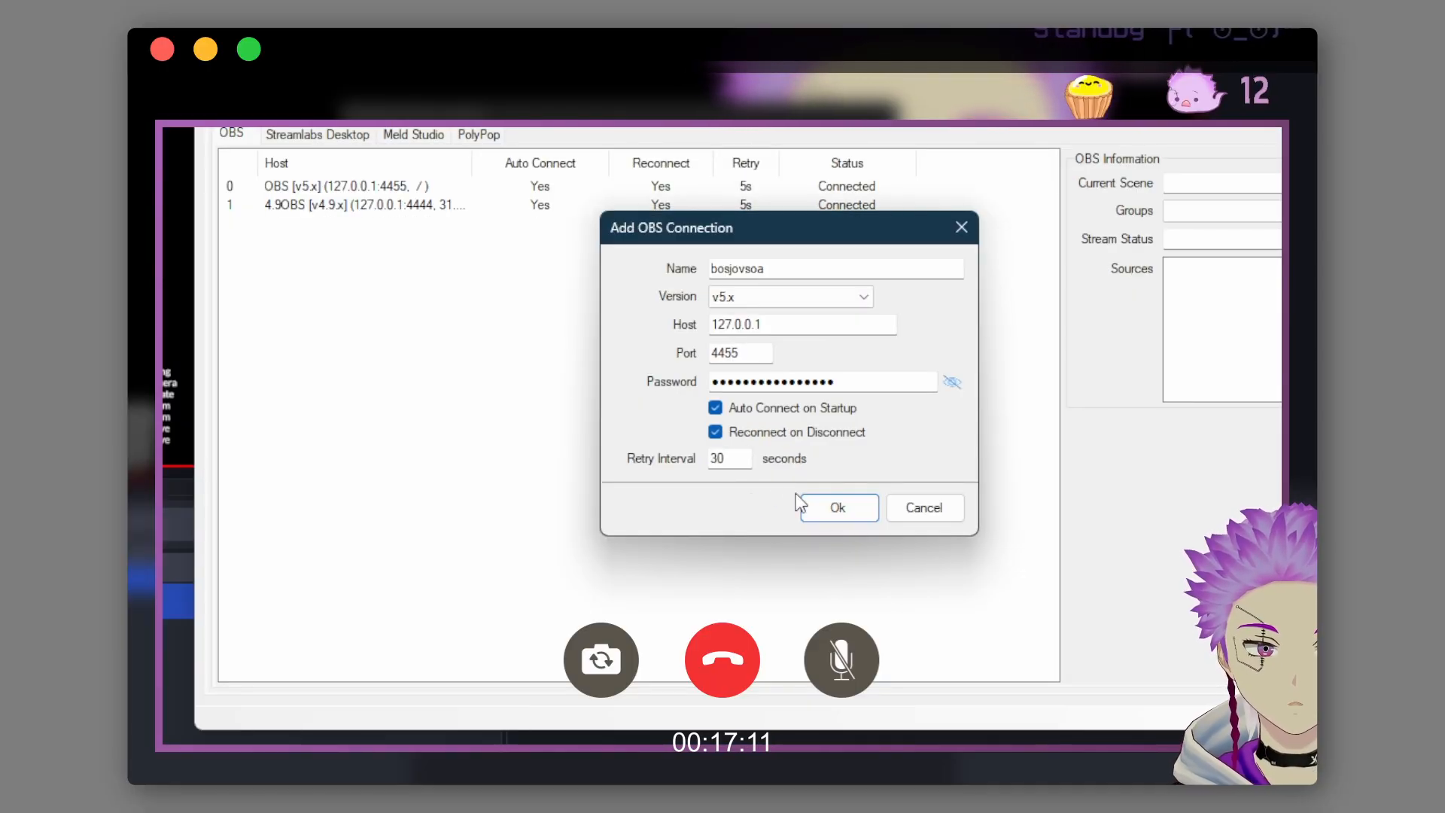
click(821, 507)
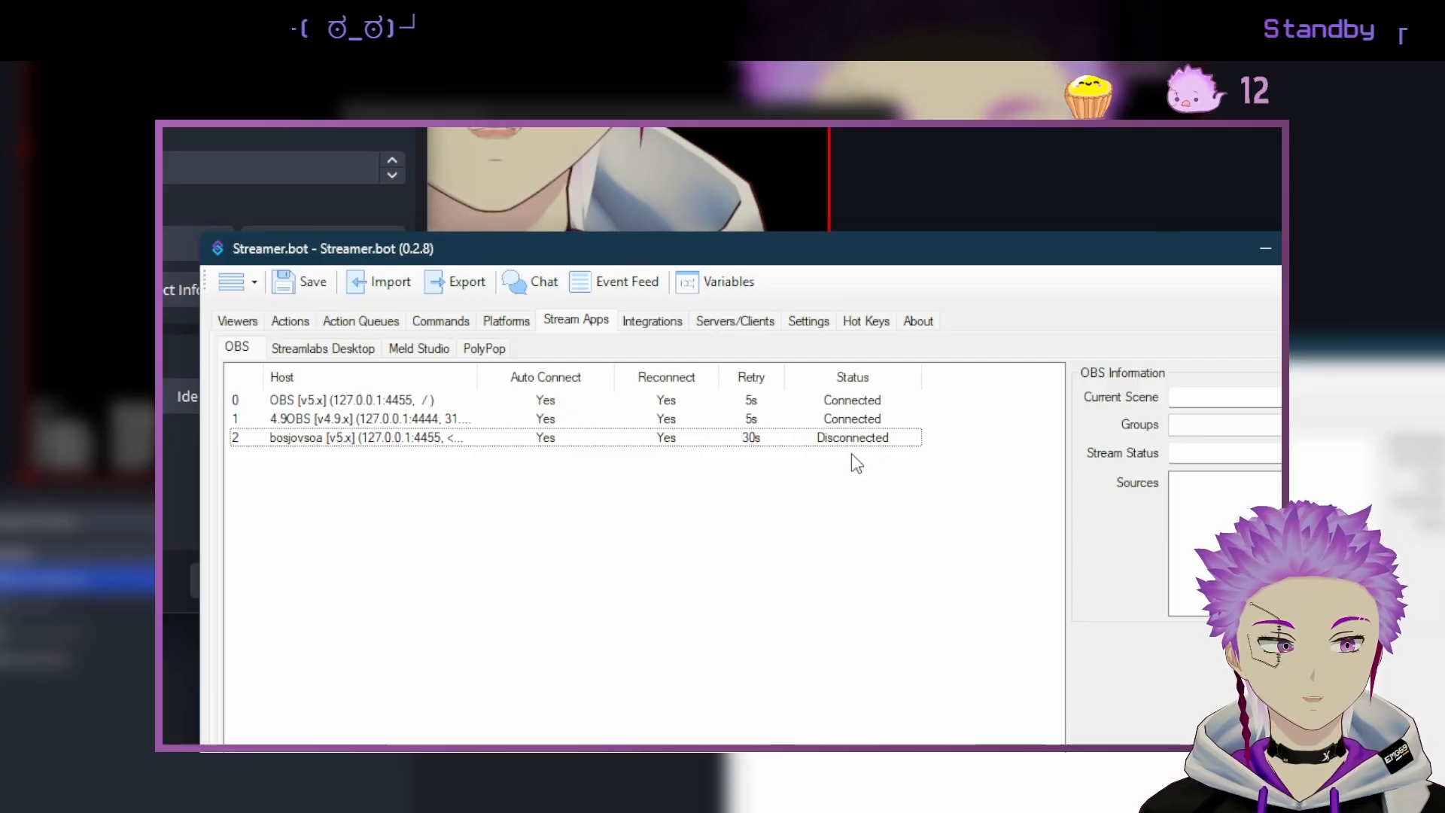
Remove the bosjovsoa connection from the OBS connection list.
right_click(837, 443)
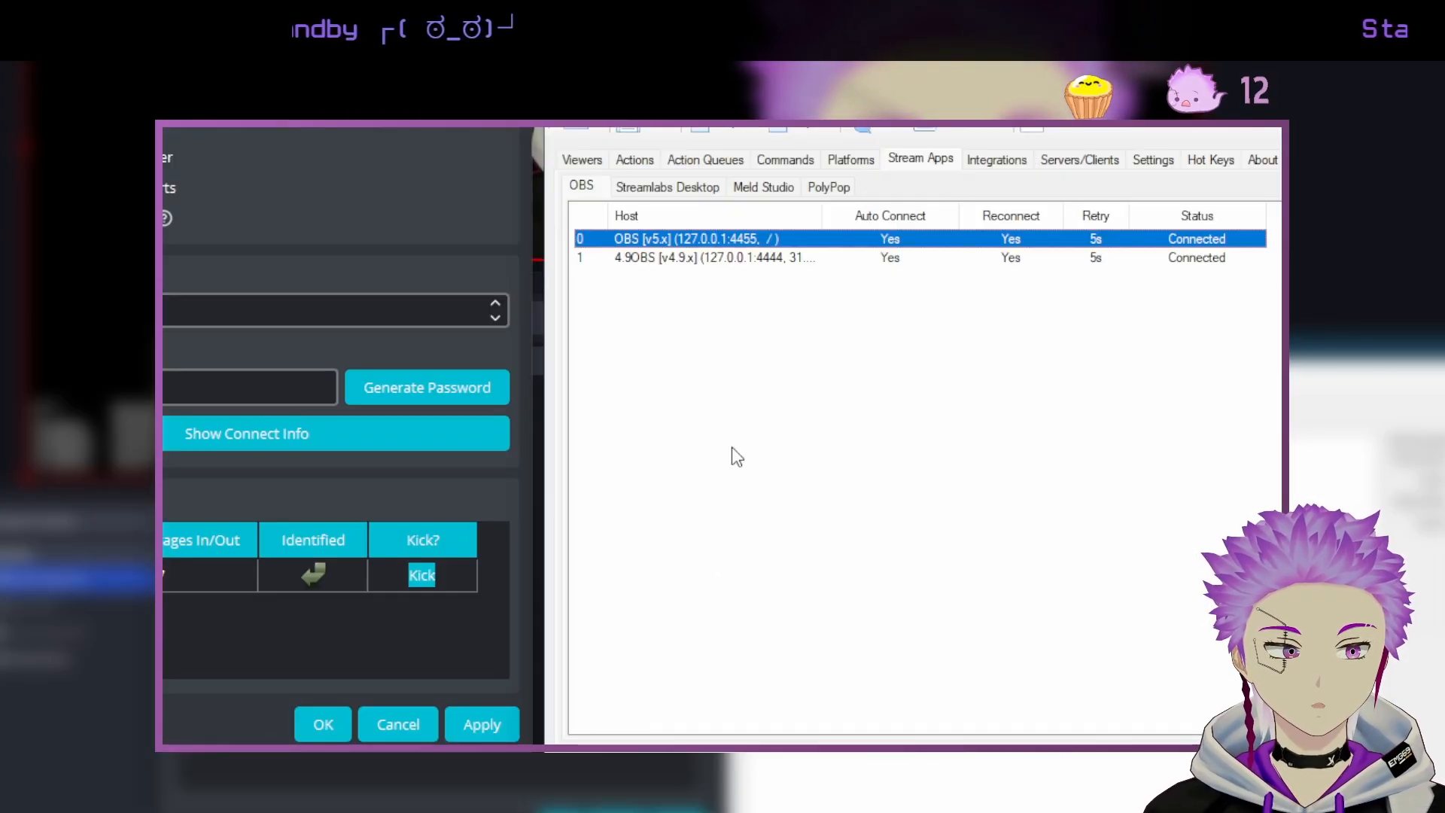
click(783, 336)
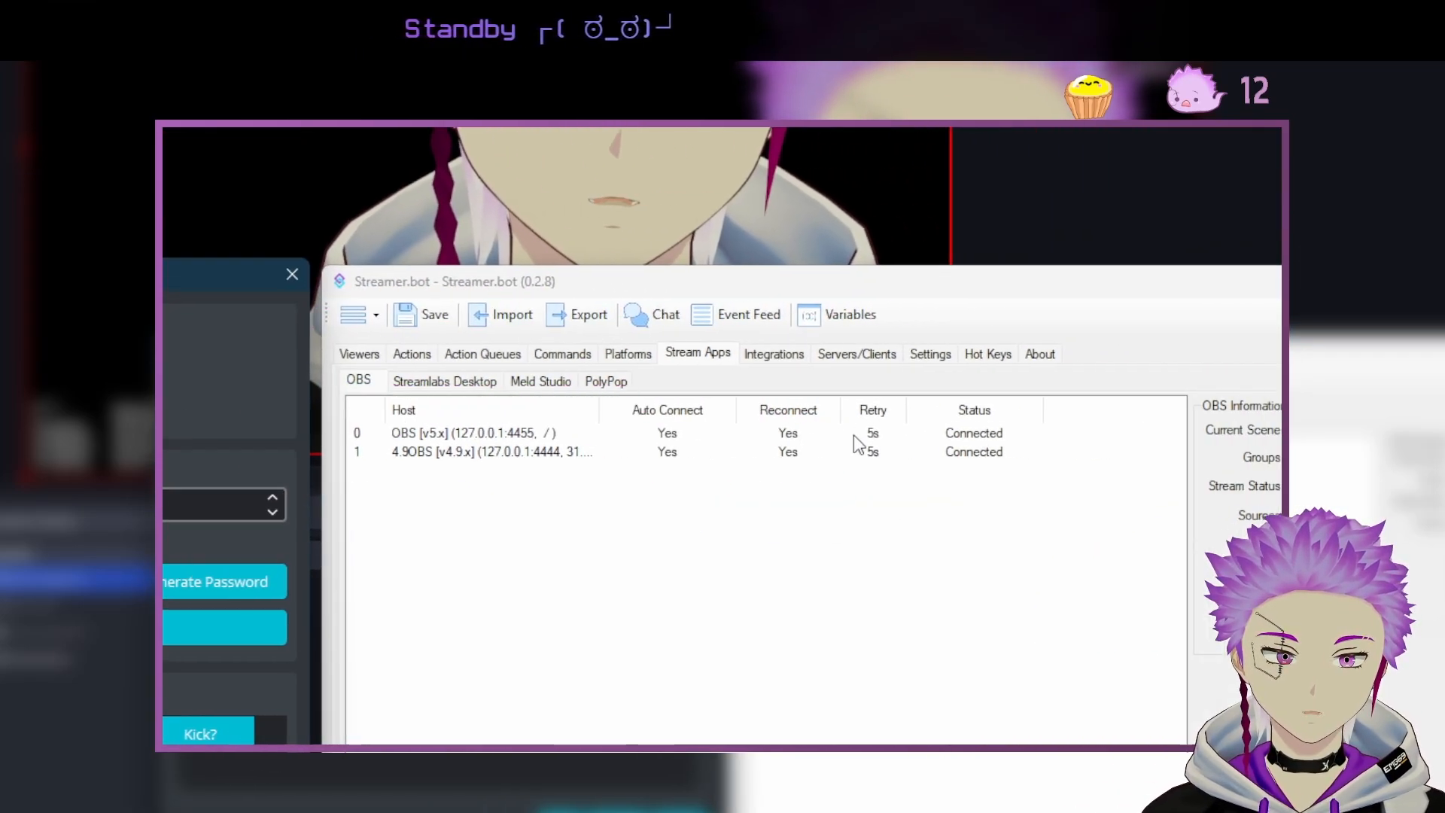
Add a new action named "Zoom in" to the Twitch Redeems group.
click(725, 439)
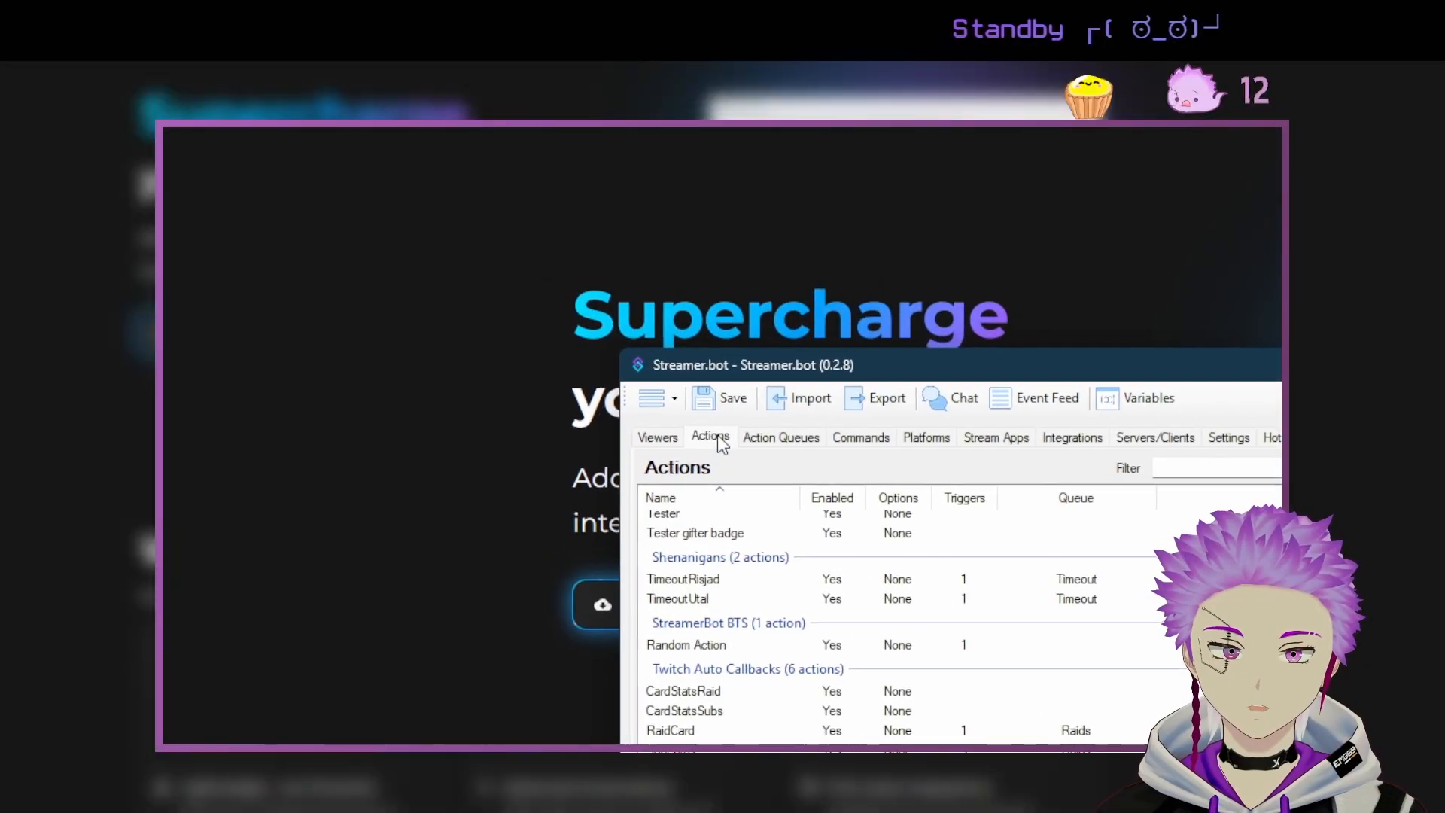
scroll(745, 527, down, 3)
click(724, 433)
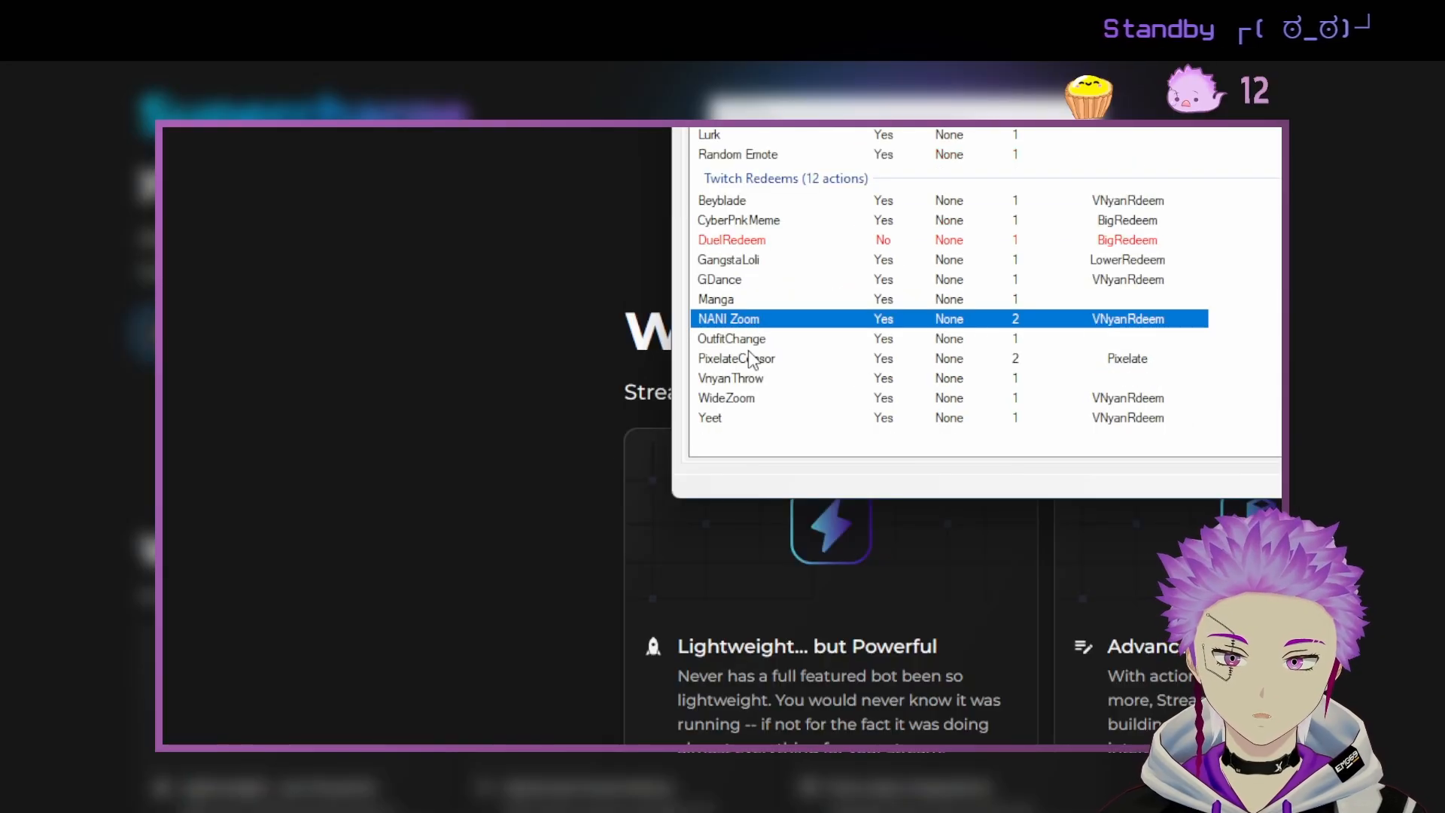
right_click(730, 442)
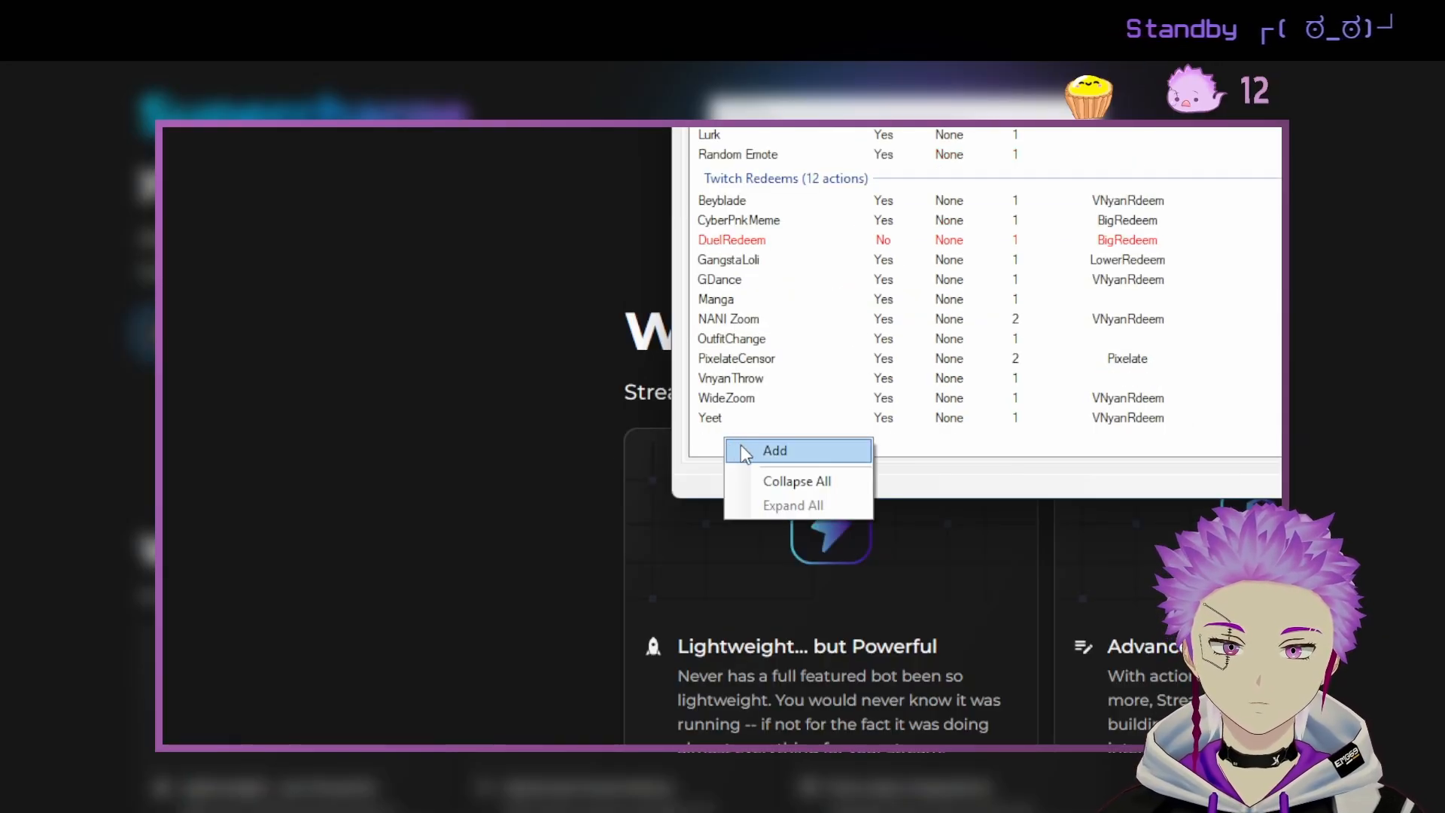
click(745, 450)
text(Zoom in)
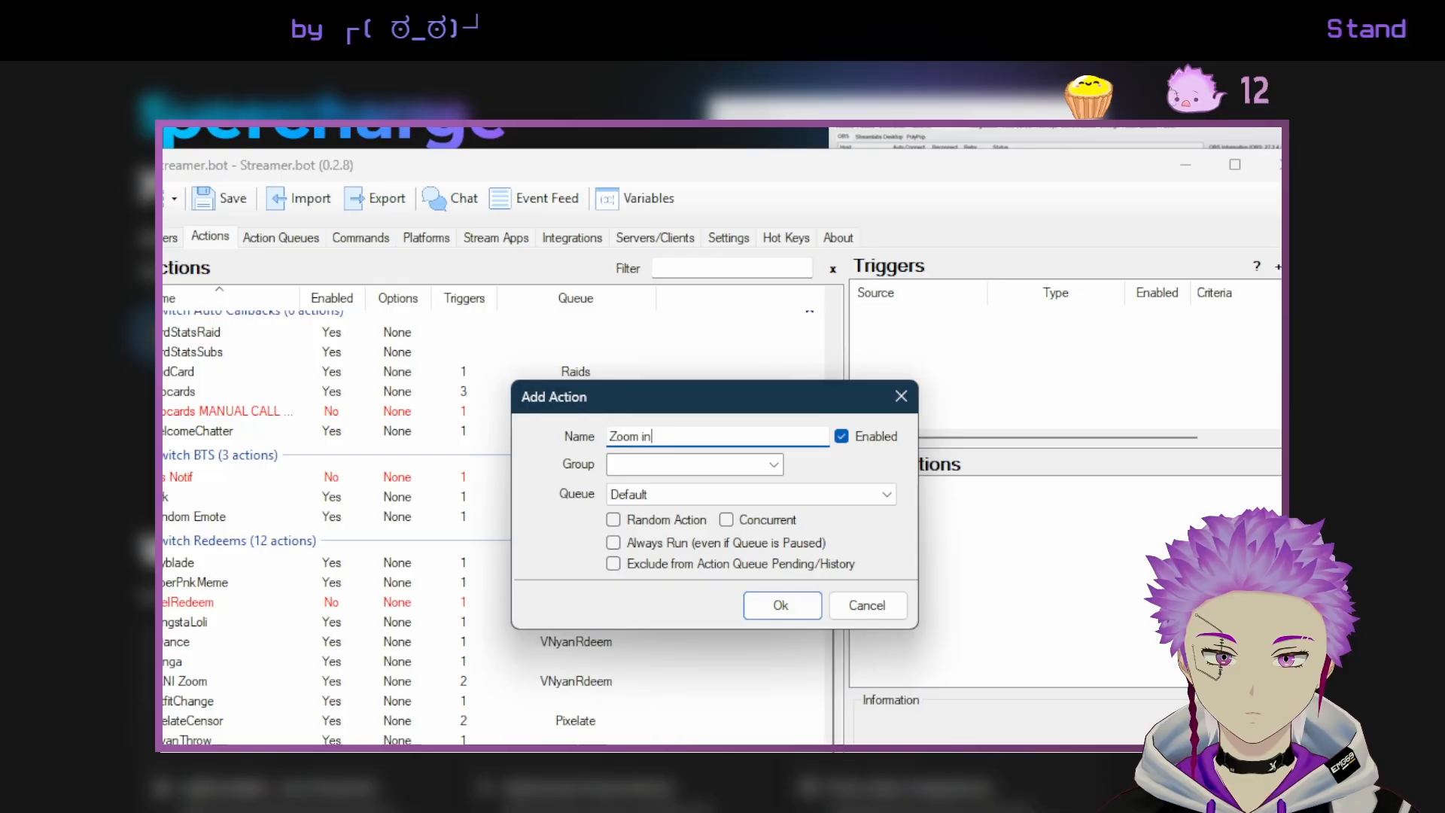
click(773, 463)
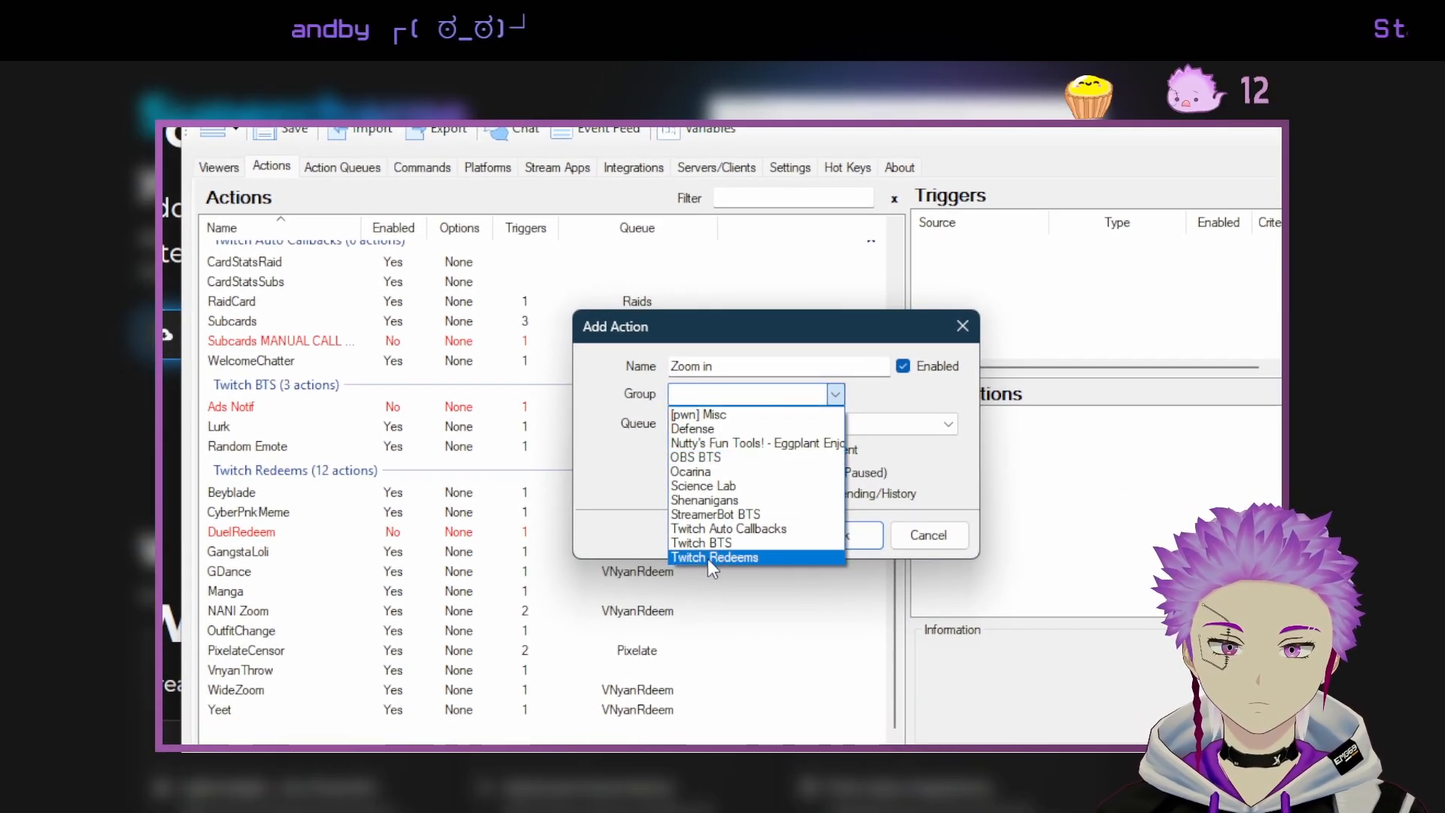
click(708, 559)
click(833, 540)
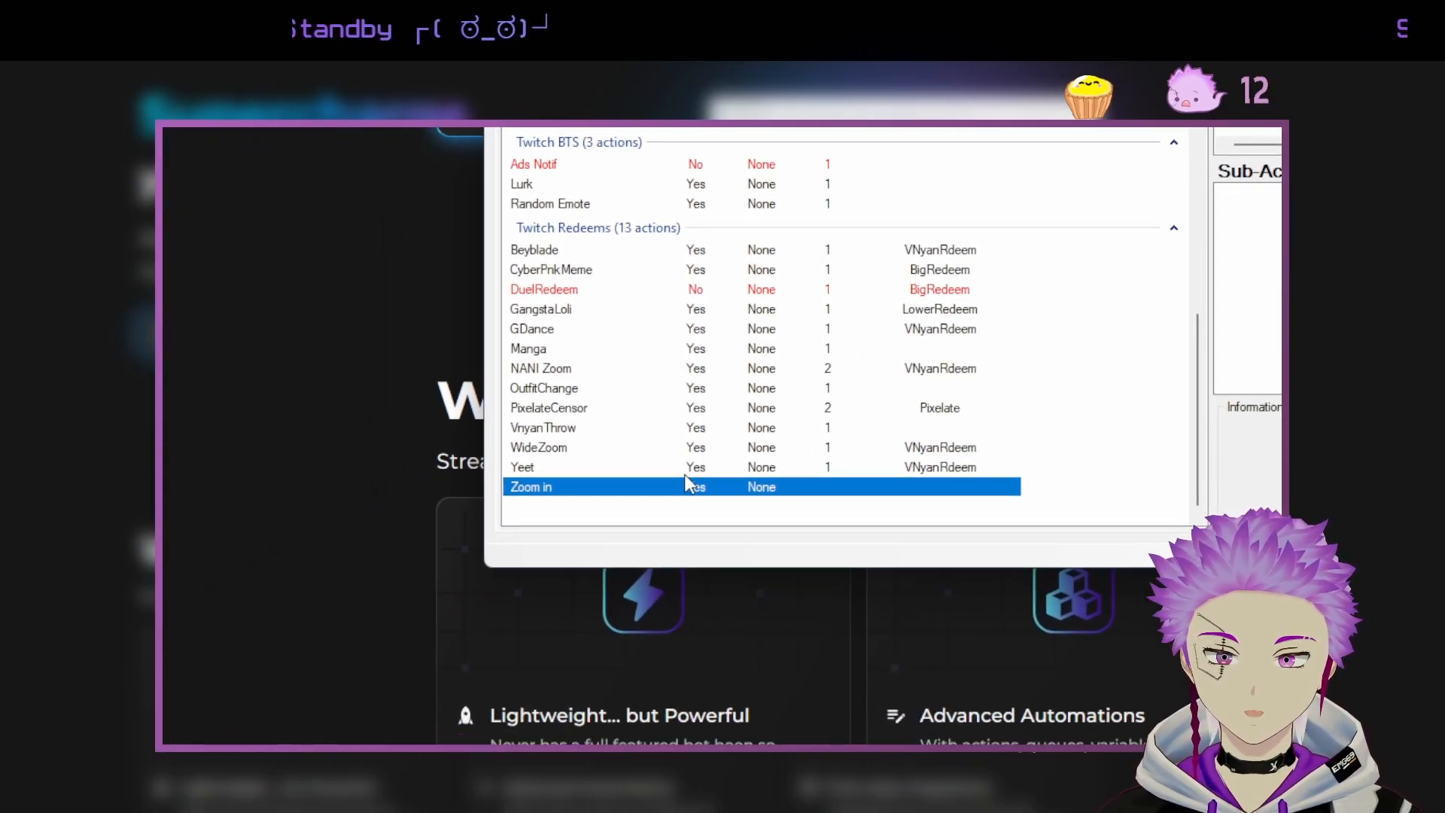
Add a Twitch Channel Reward trigger of type Reward Redemption for the NANI?! reward to the Zoom in action.
double_click(249, 605)
click(1086, 450)
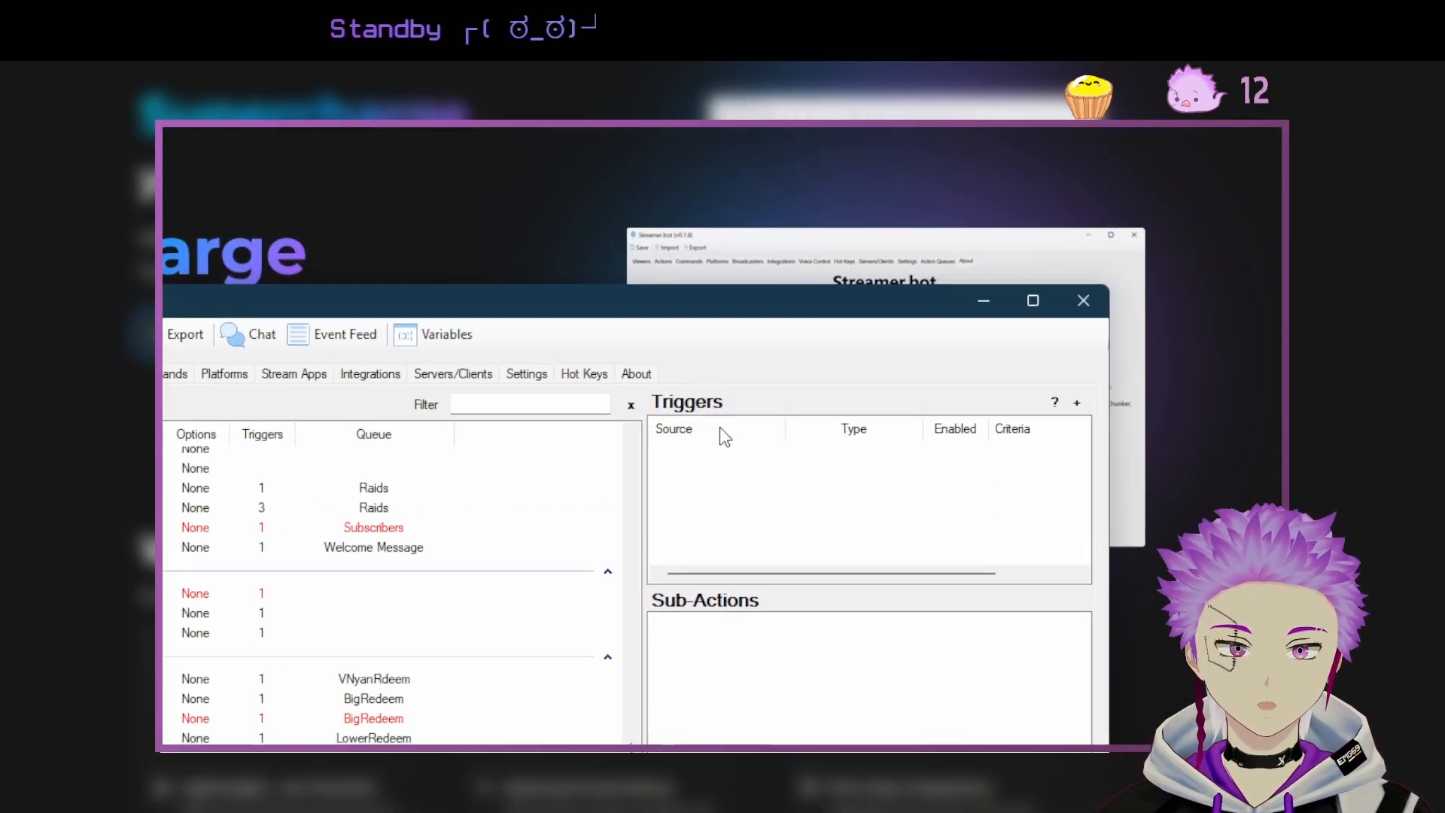
right_click(758, 513)
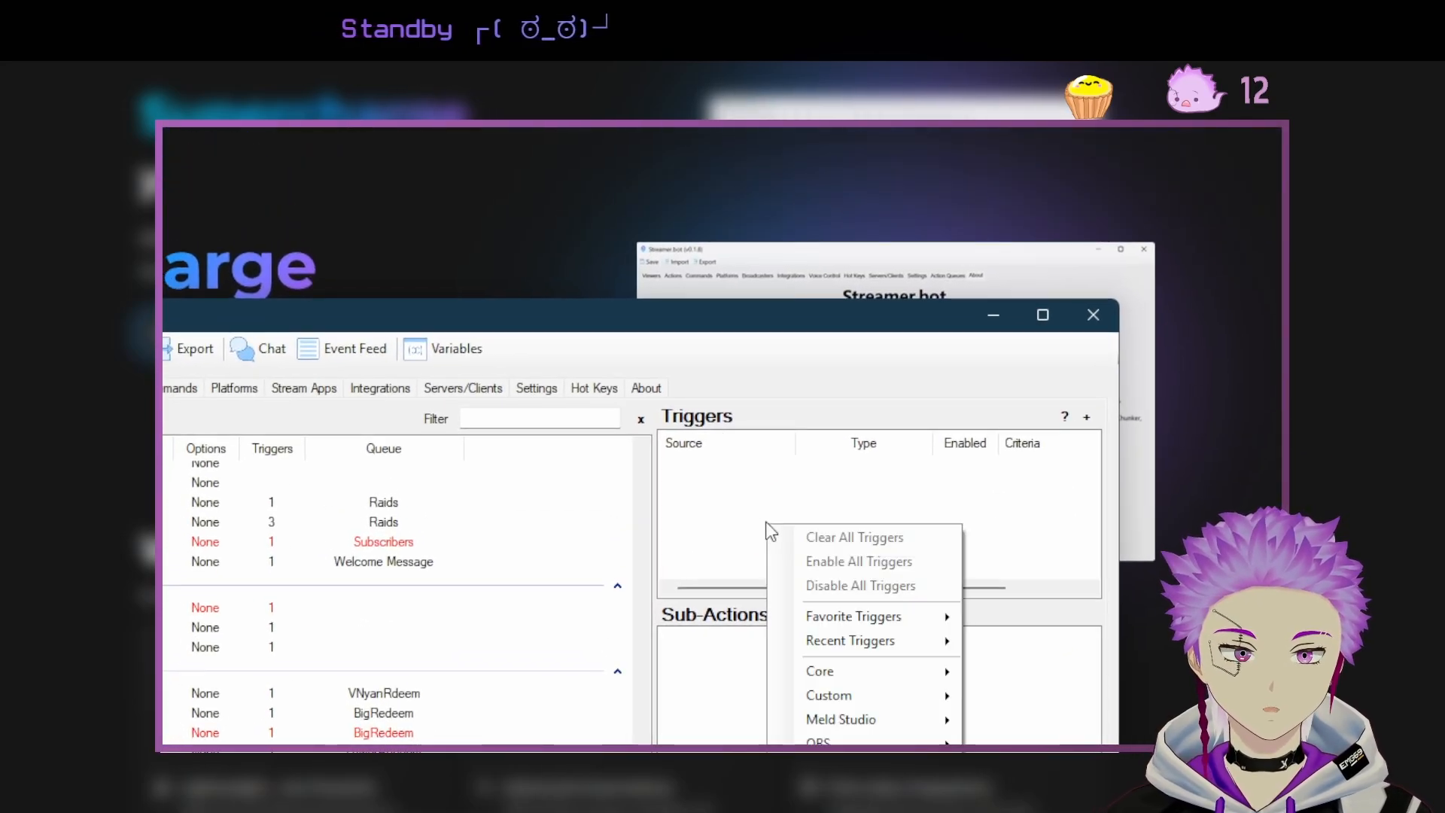
mouse_move(714, 452)
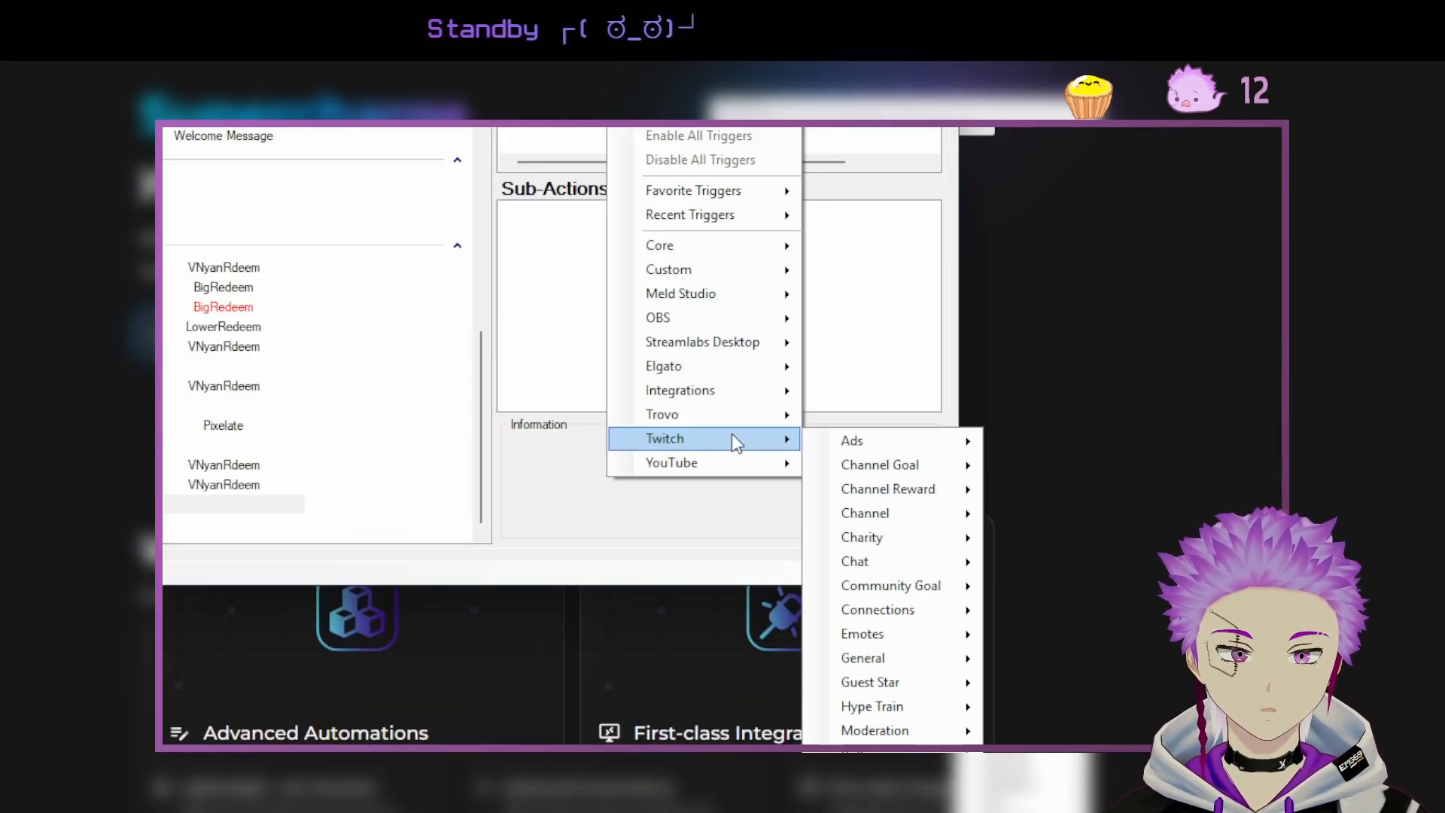
mouse_move(873, 659)
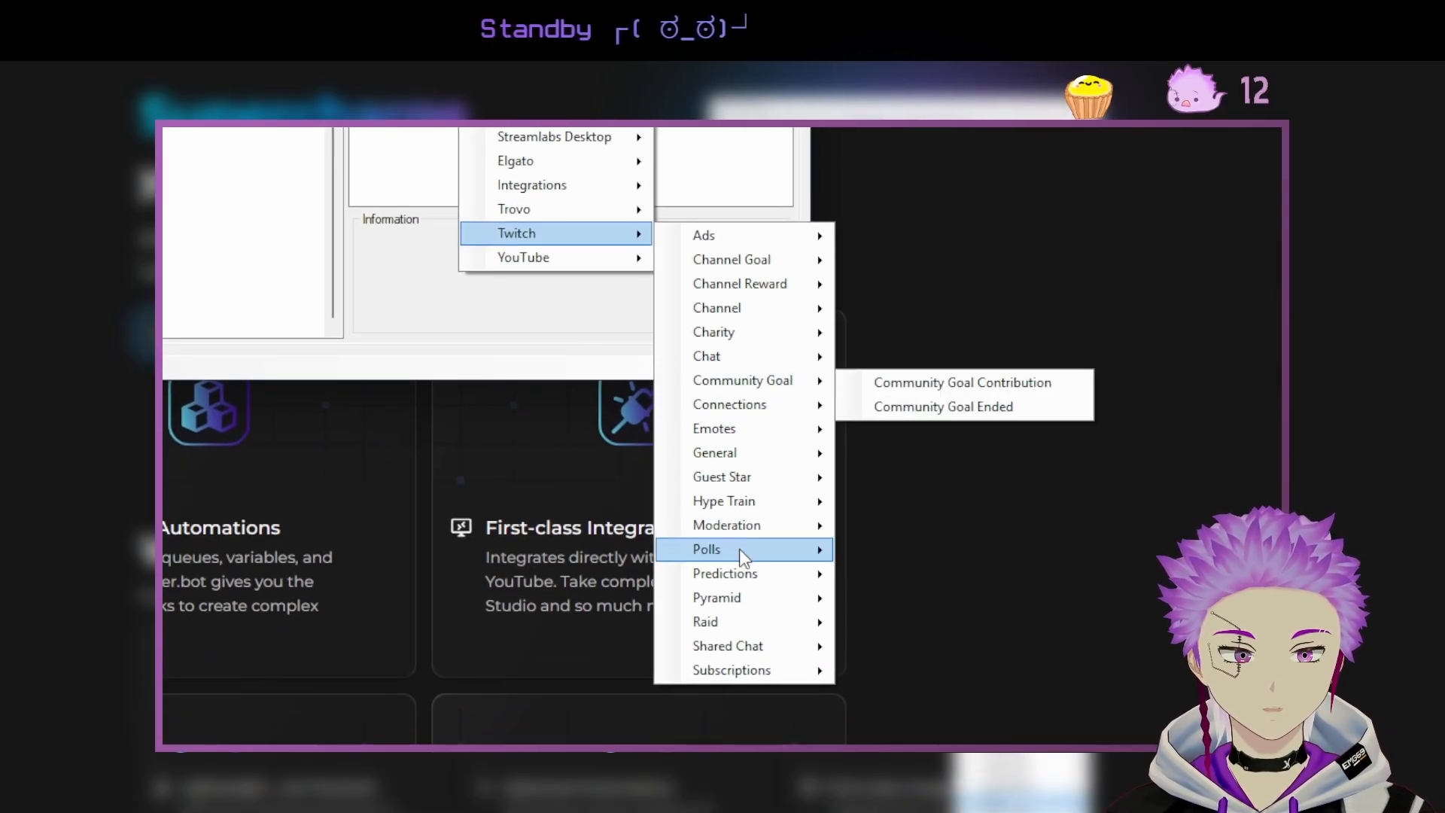
mouse_move(734, 552)
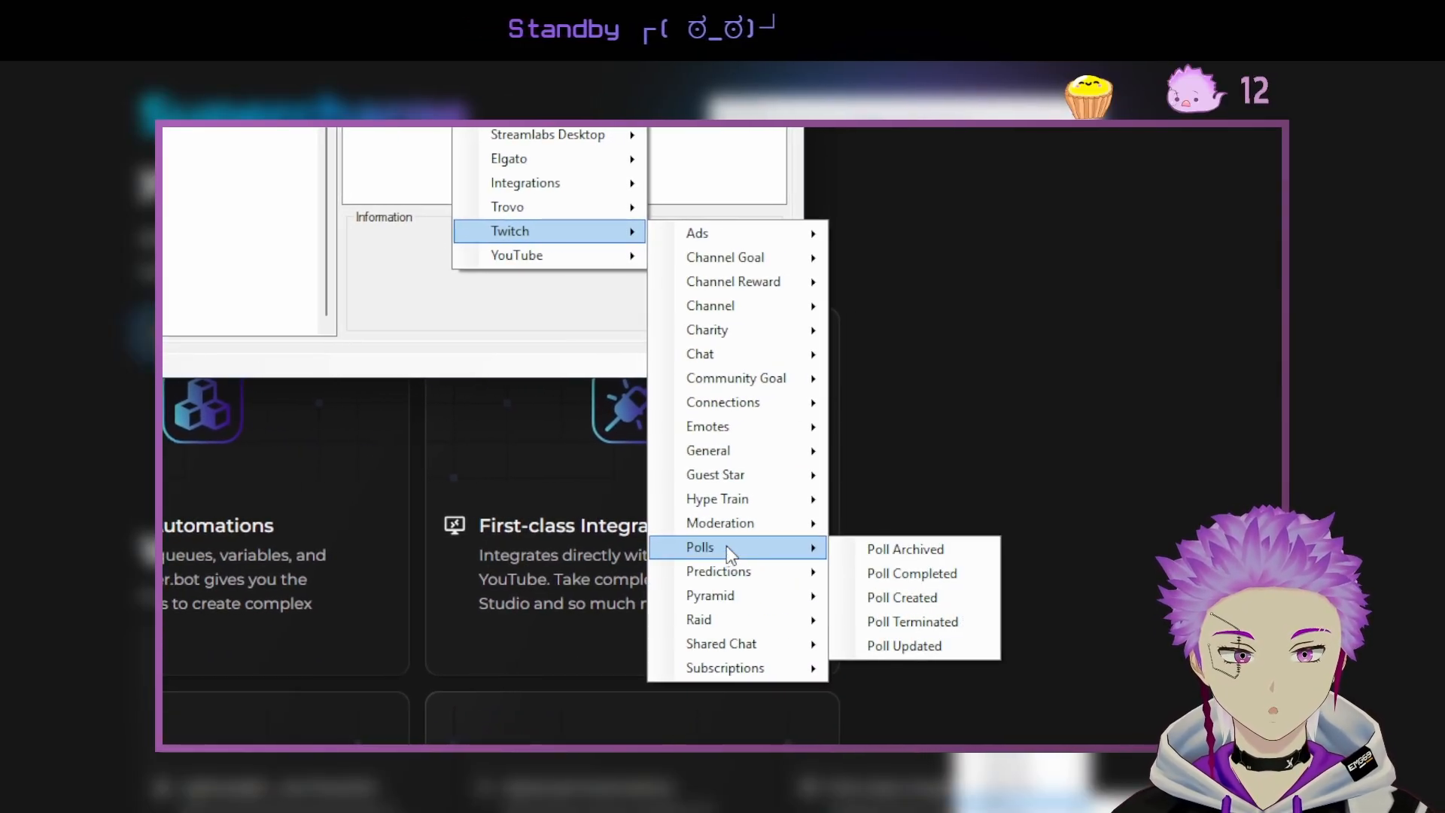
mouse_move(744, 285)
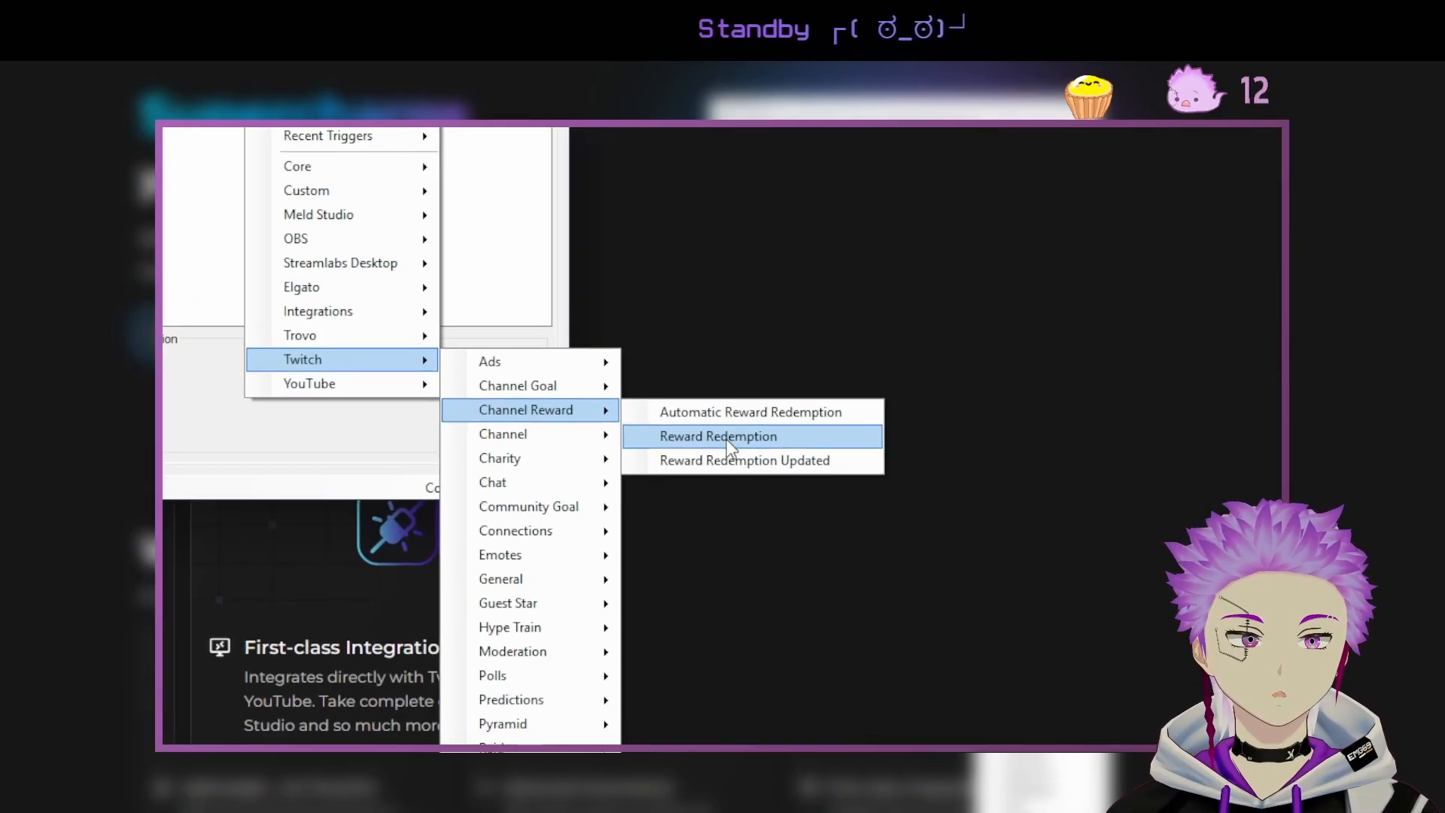
click(1097, 514)
click(734, 428)
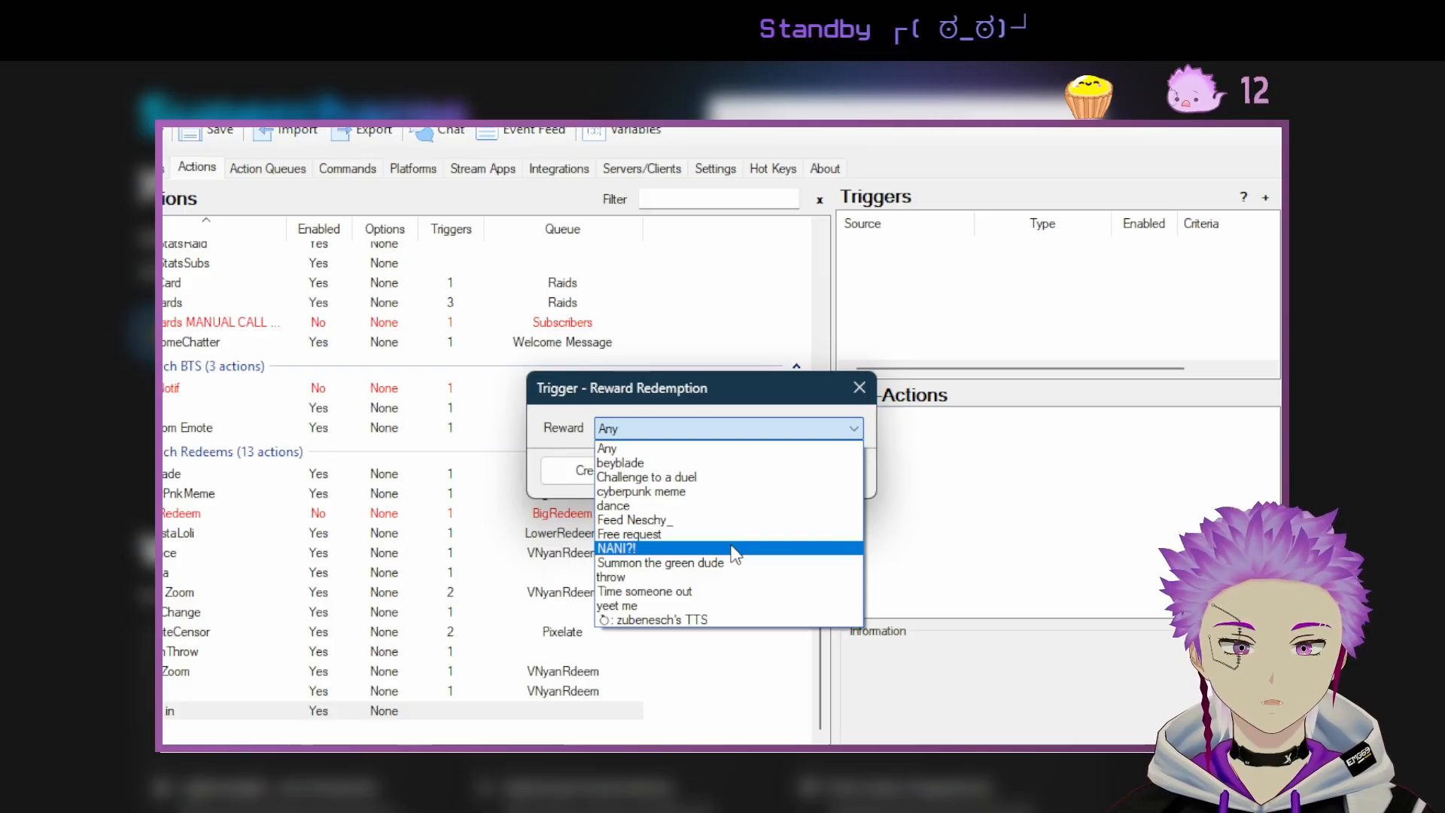
click(689, 549)
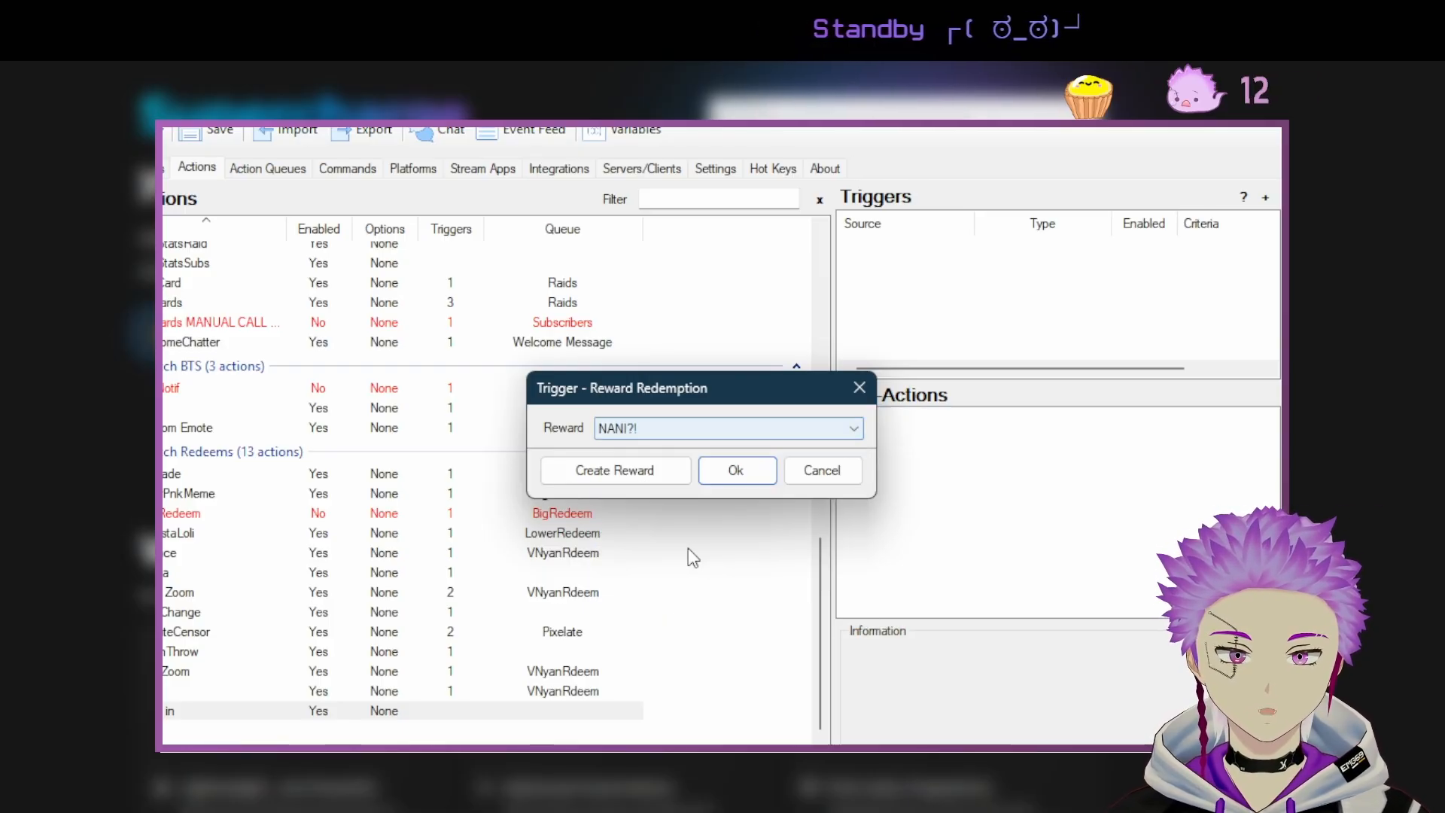
click(726, 465)
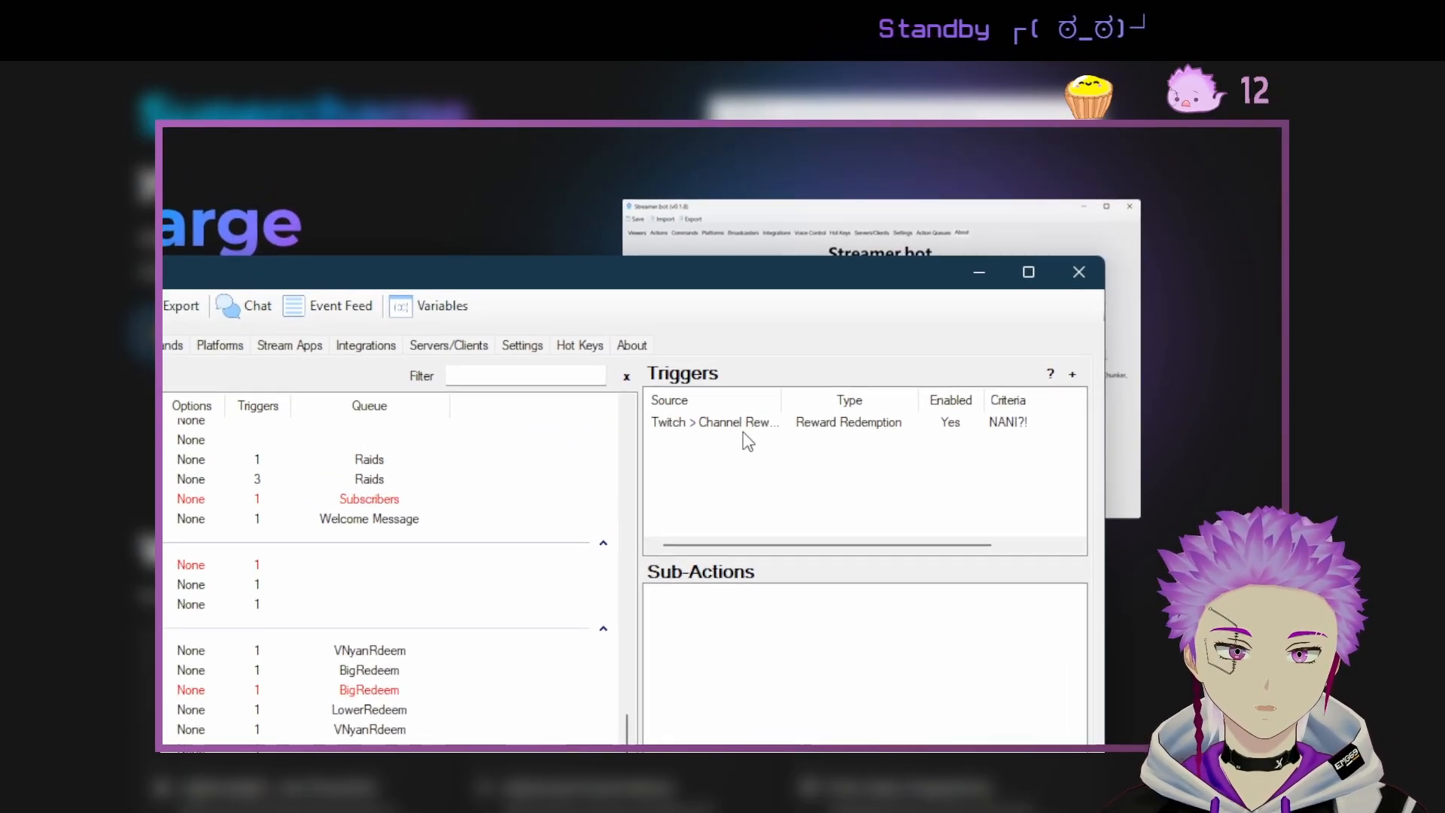
Add an OBS Set Scene Filter State sub-action to the Zoom in action, using the OBS [v5.x] (127.0.0.1:4455) connection.
click(717, 236)
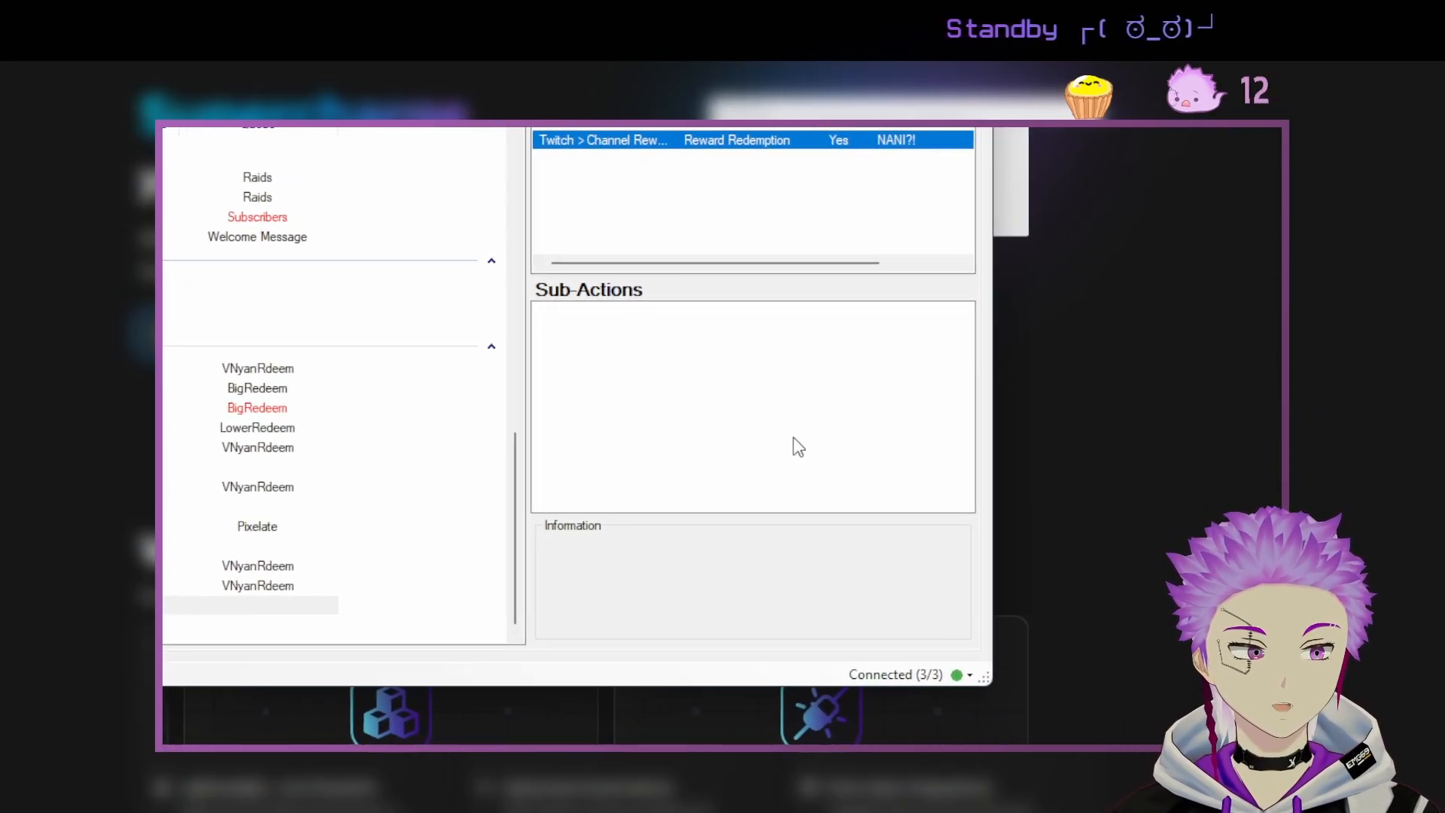
click(717, 448)
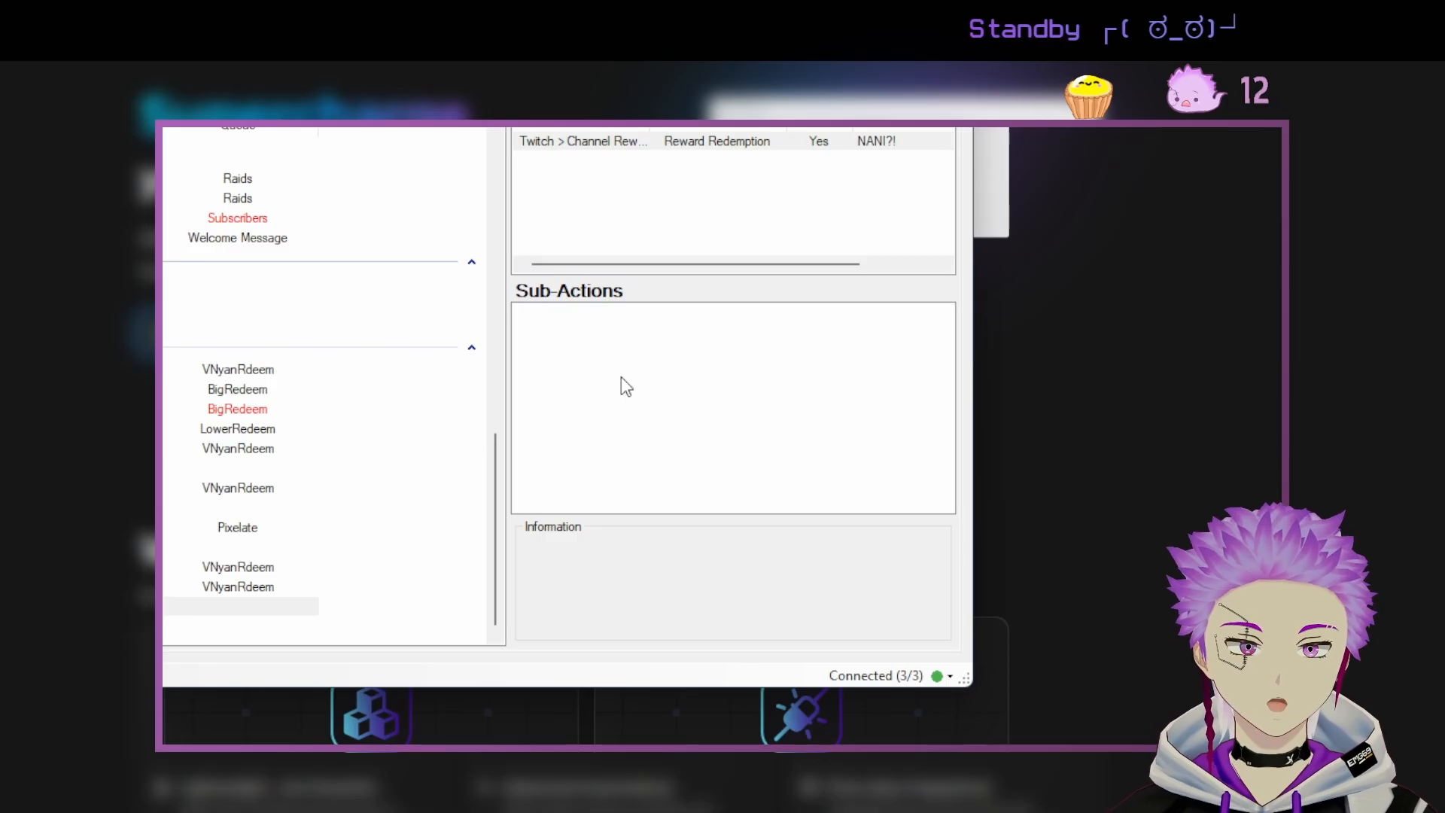
right_click(663, 334)
mouse_move(720, 459)
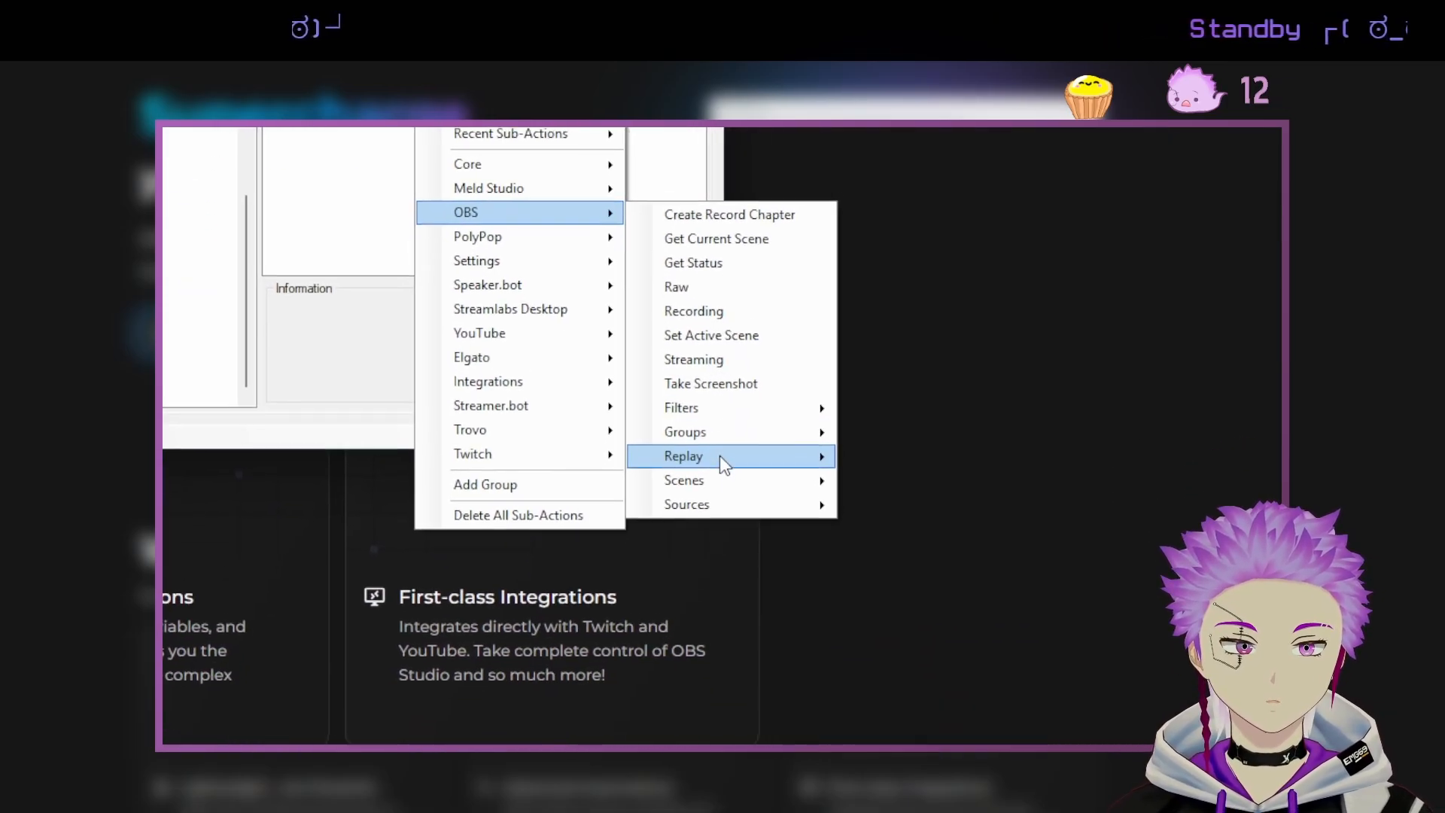
mouse_move(744, 426)
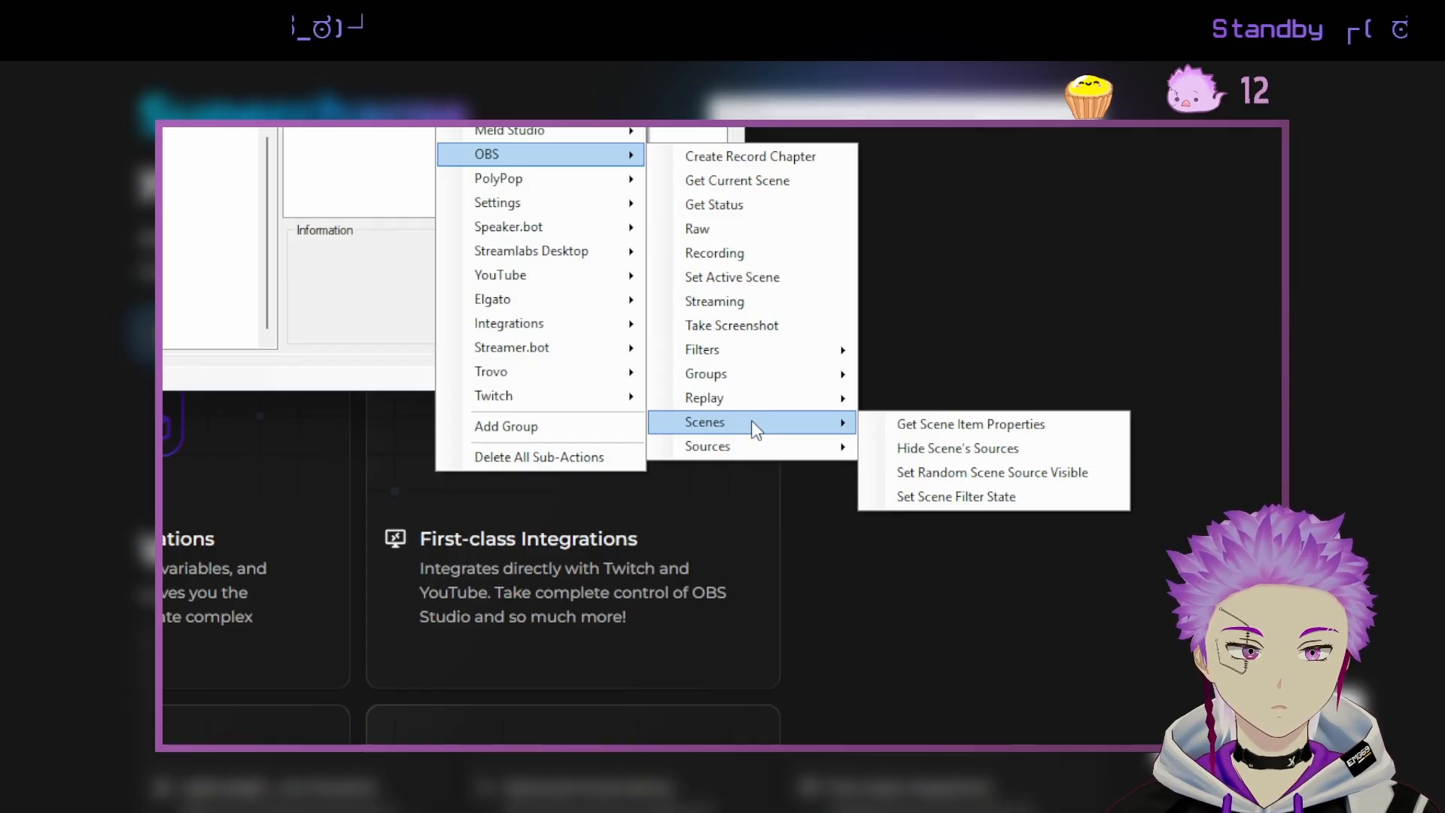
click(956, 495)
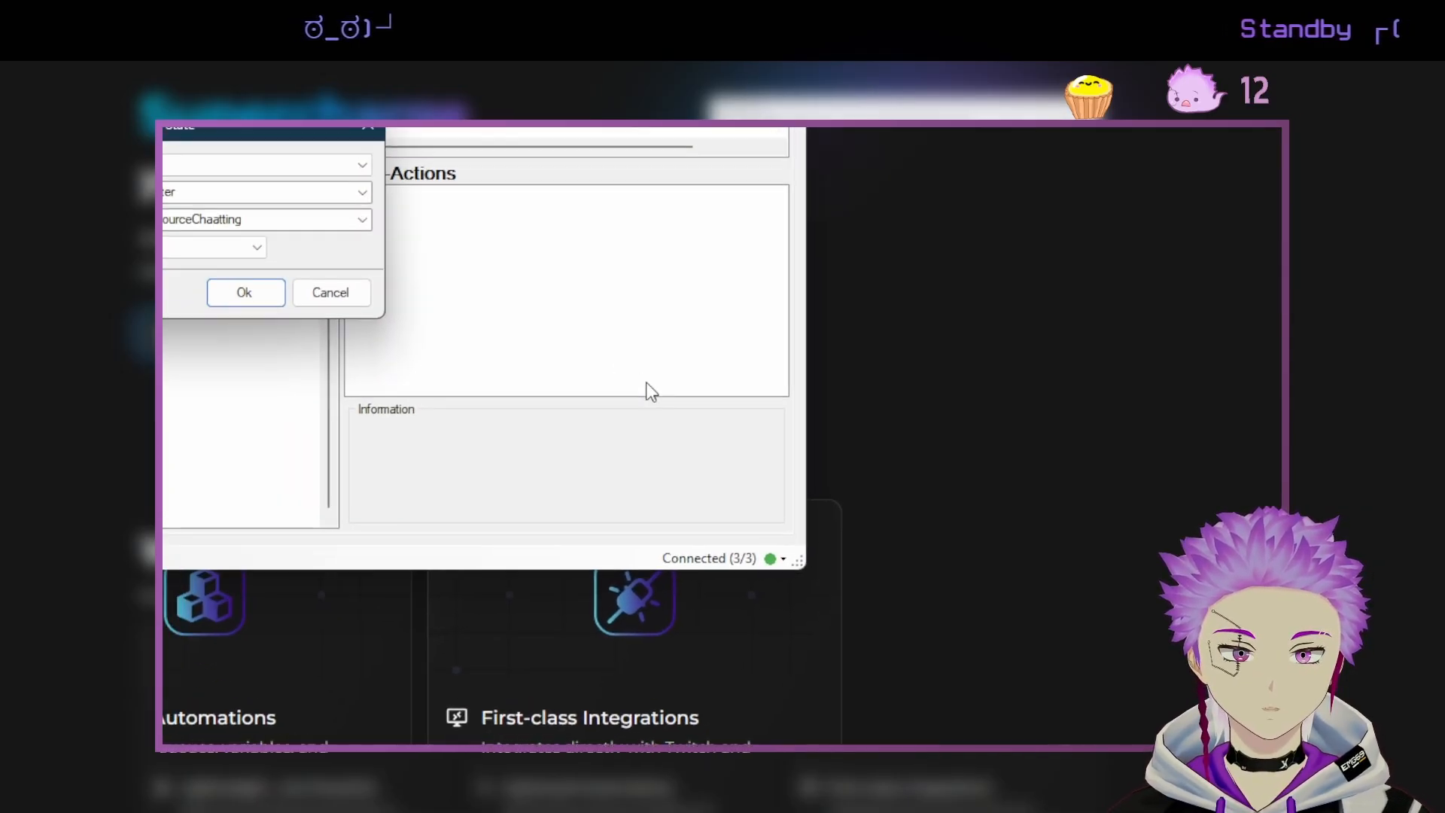
click(666, 435)
click(666, 468)
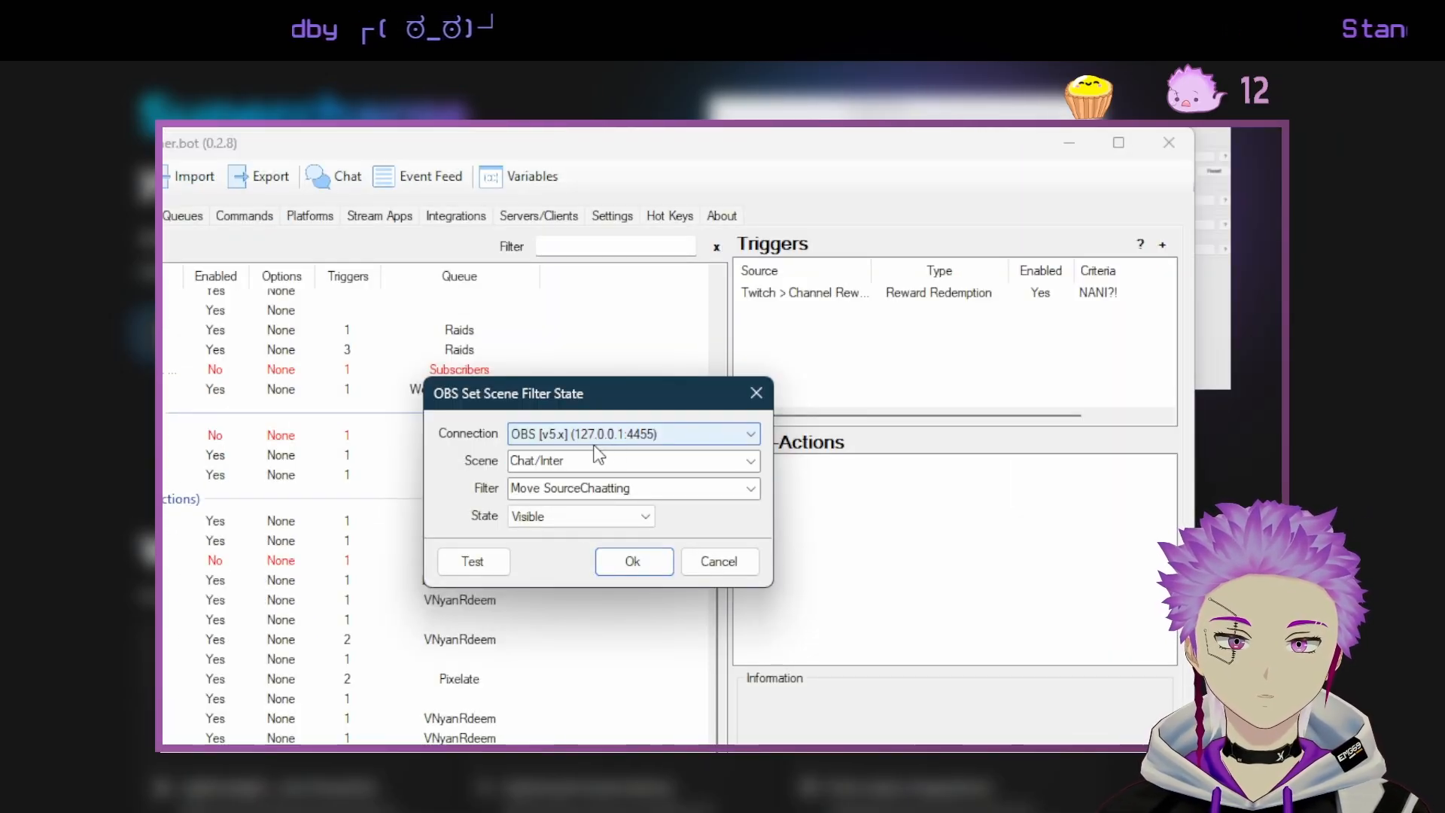
Configure the sub-action with scene [NS] VtubeCam + FX, filter Dramatic Zoom and state Toggle.
click(663, 462)
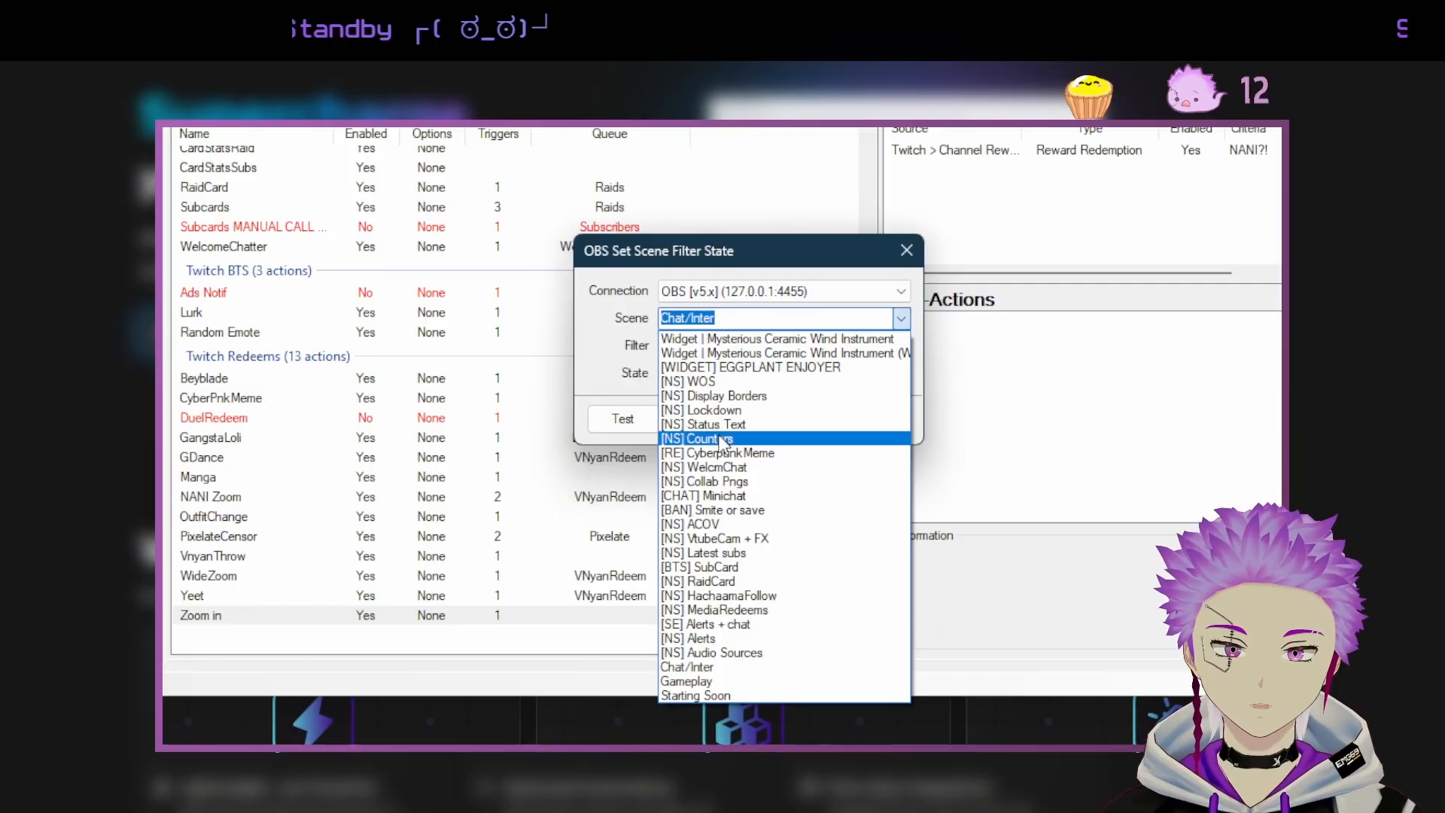
click(749, 538)
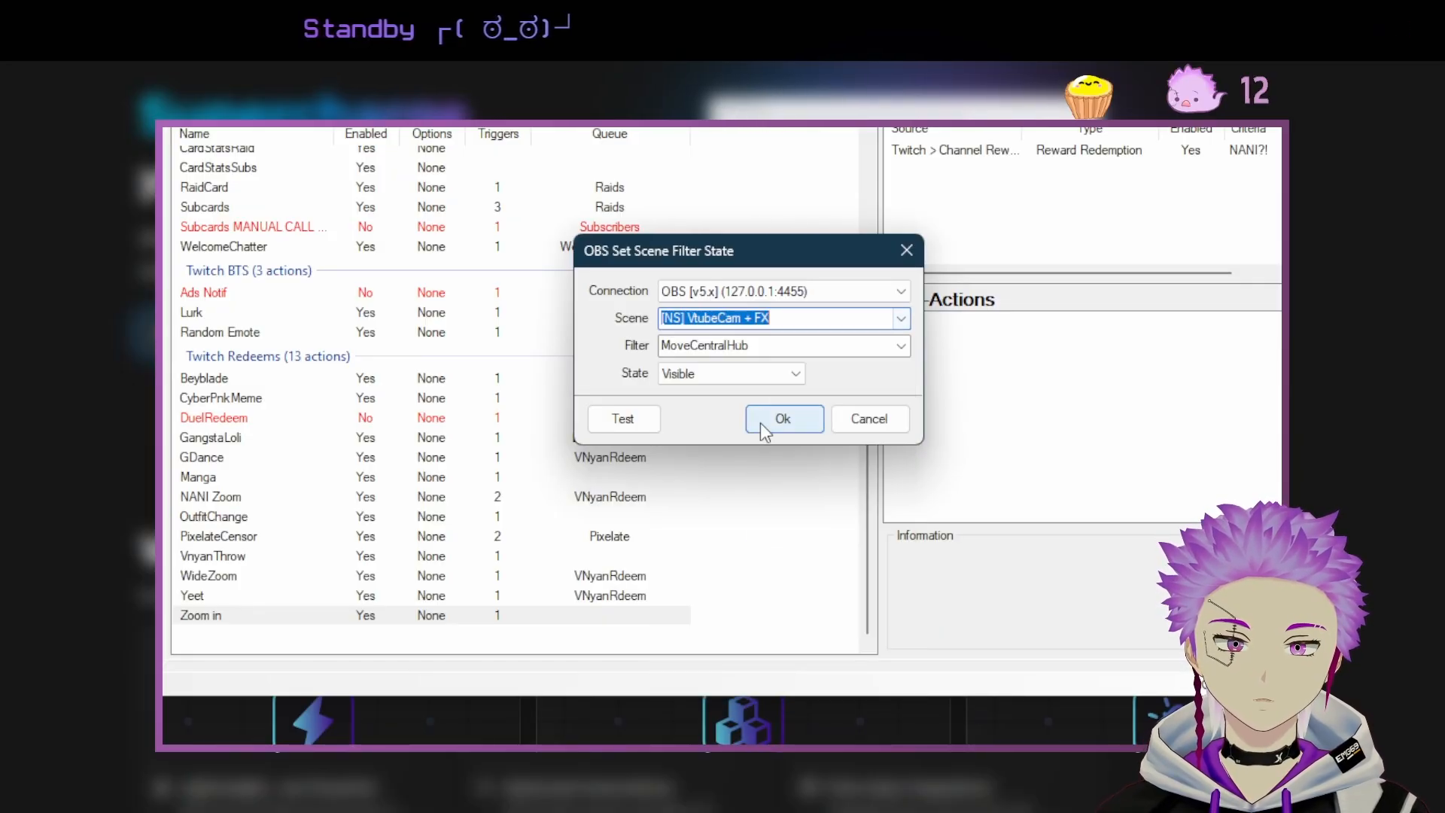
click(900, 347)
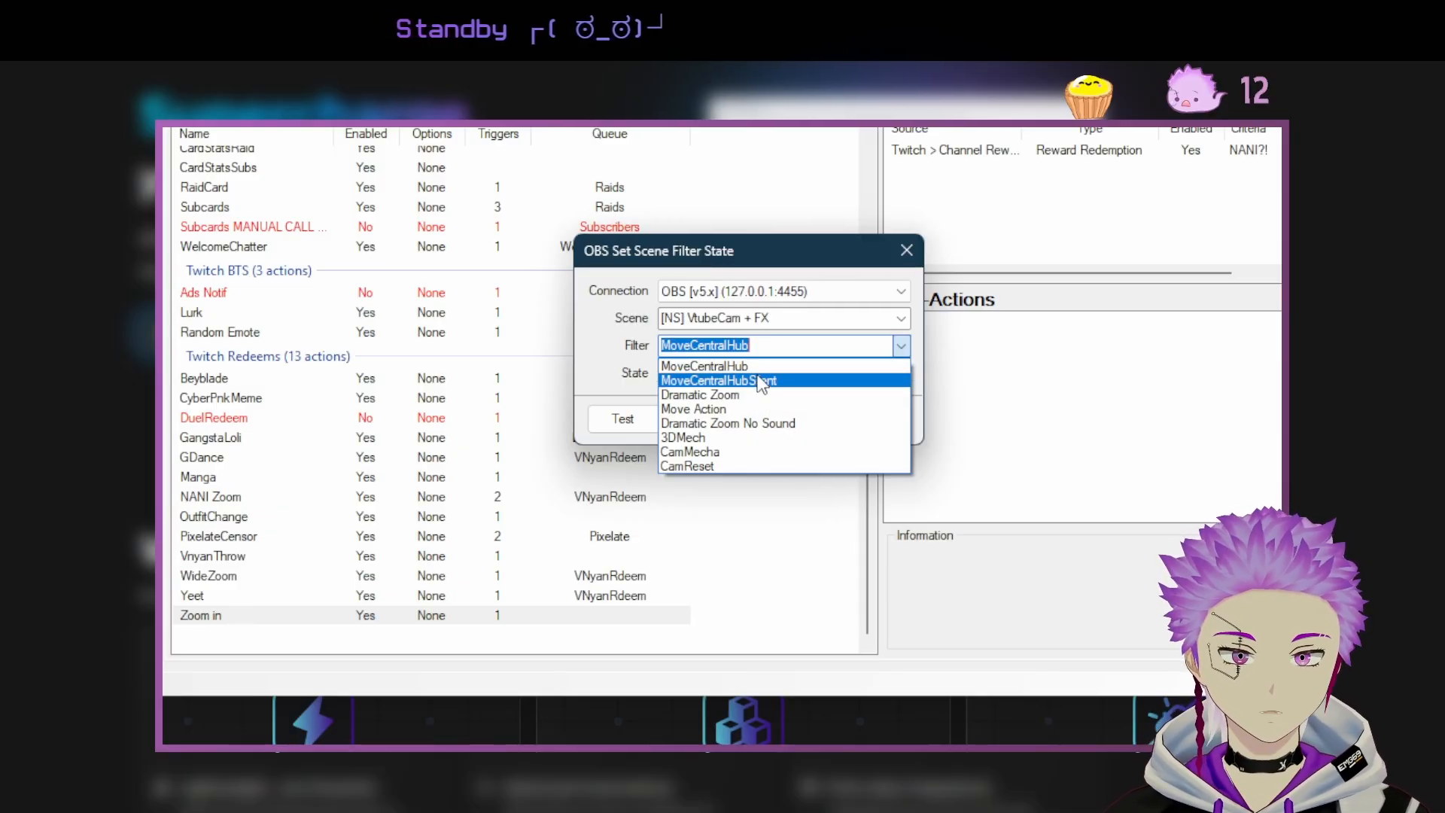
click(700, 395)
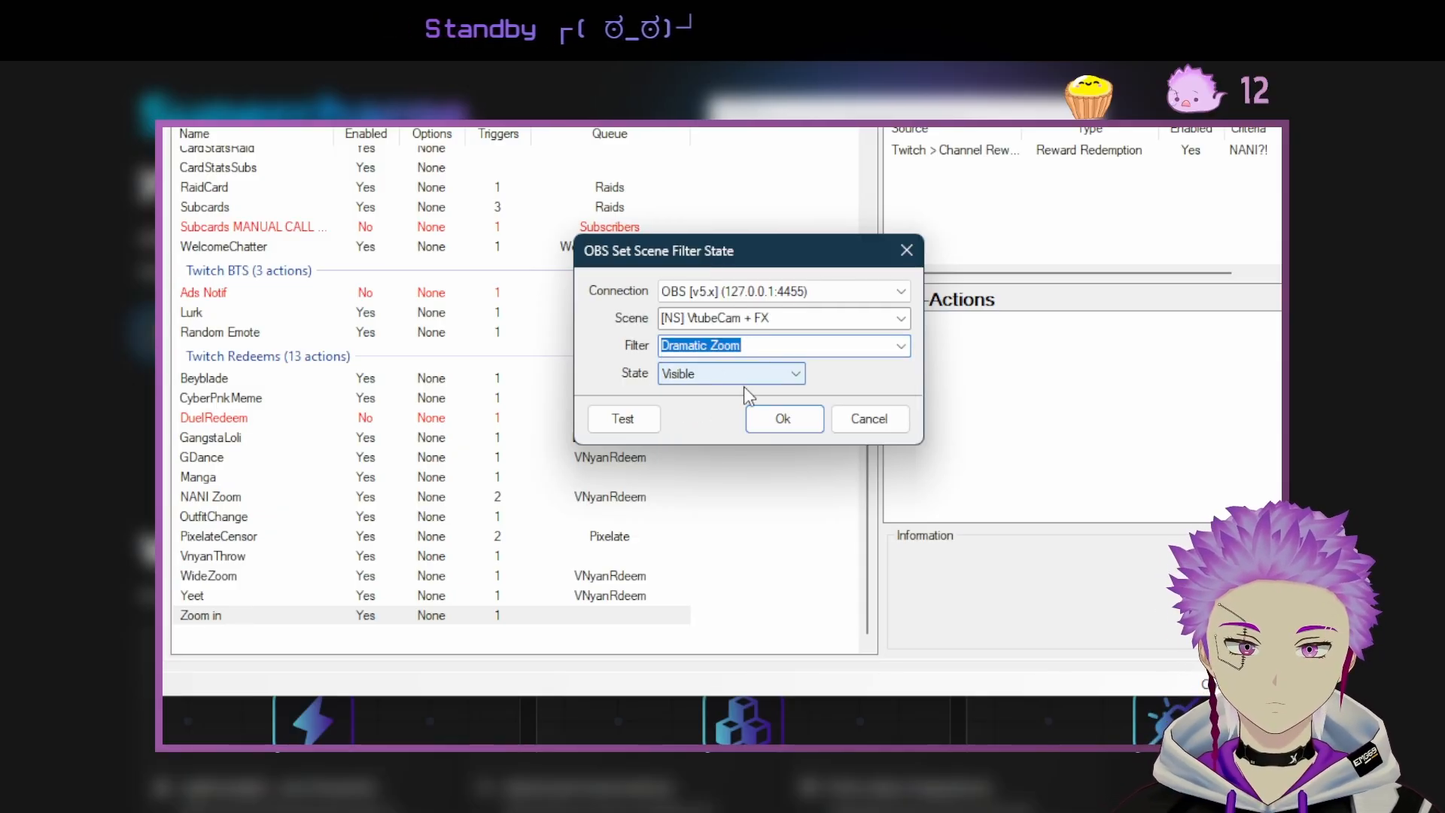
click(689, 376)
click(707, 421)
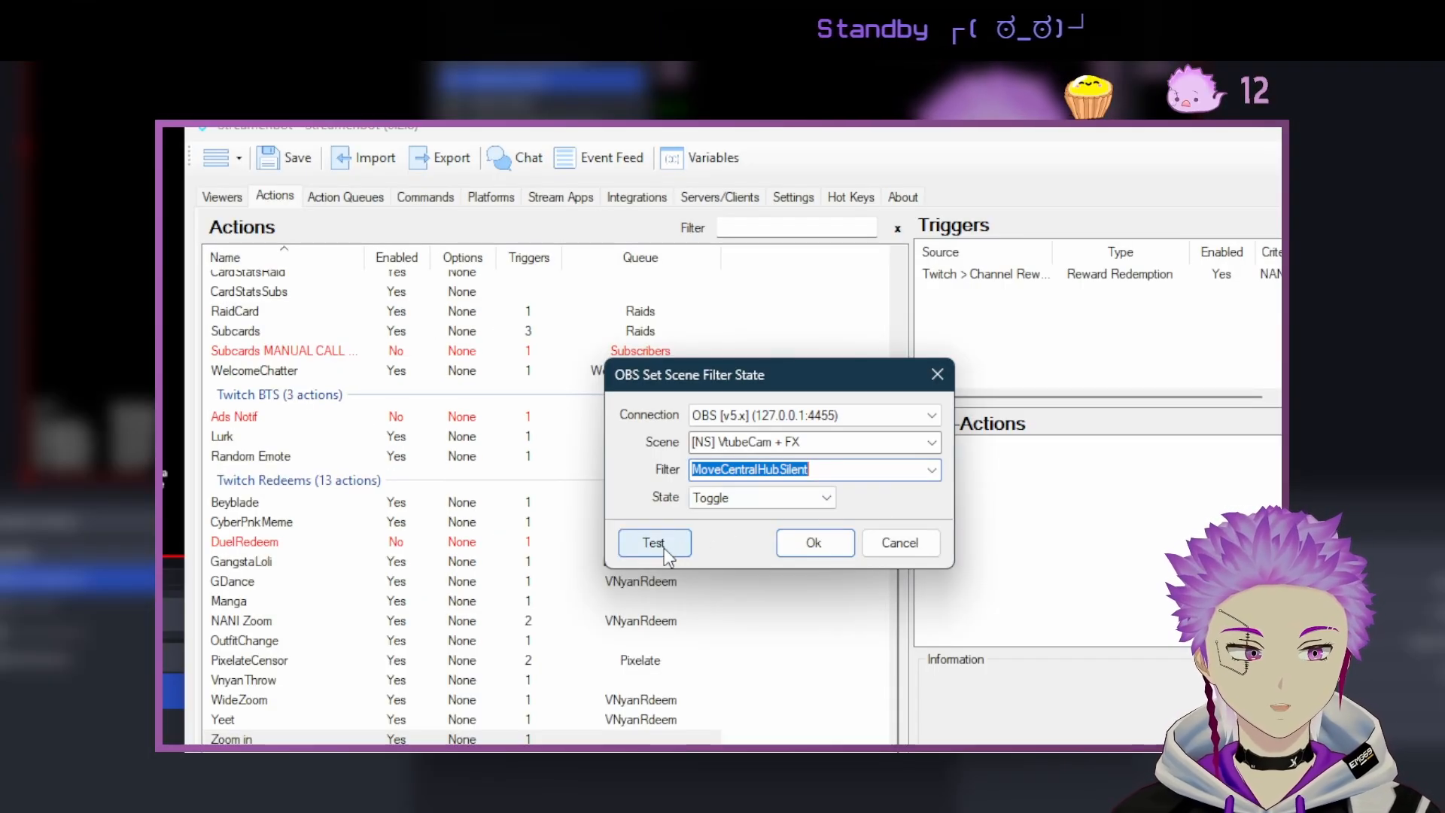
Test the sub-action with the MoveCentralHubSilent and MoveCentralHub filters, and set the filter back to Dramatic Zoom.
click(670, 545)
click(934, 472)
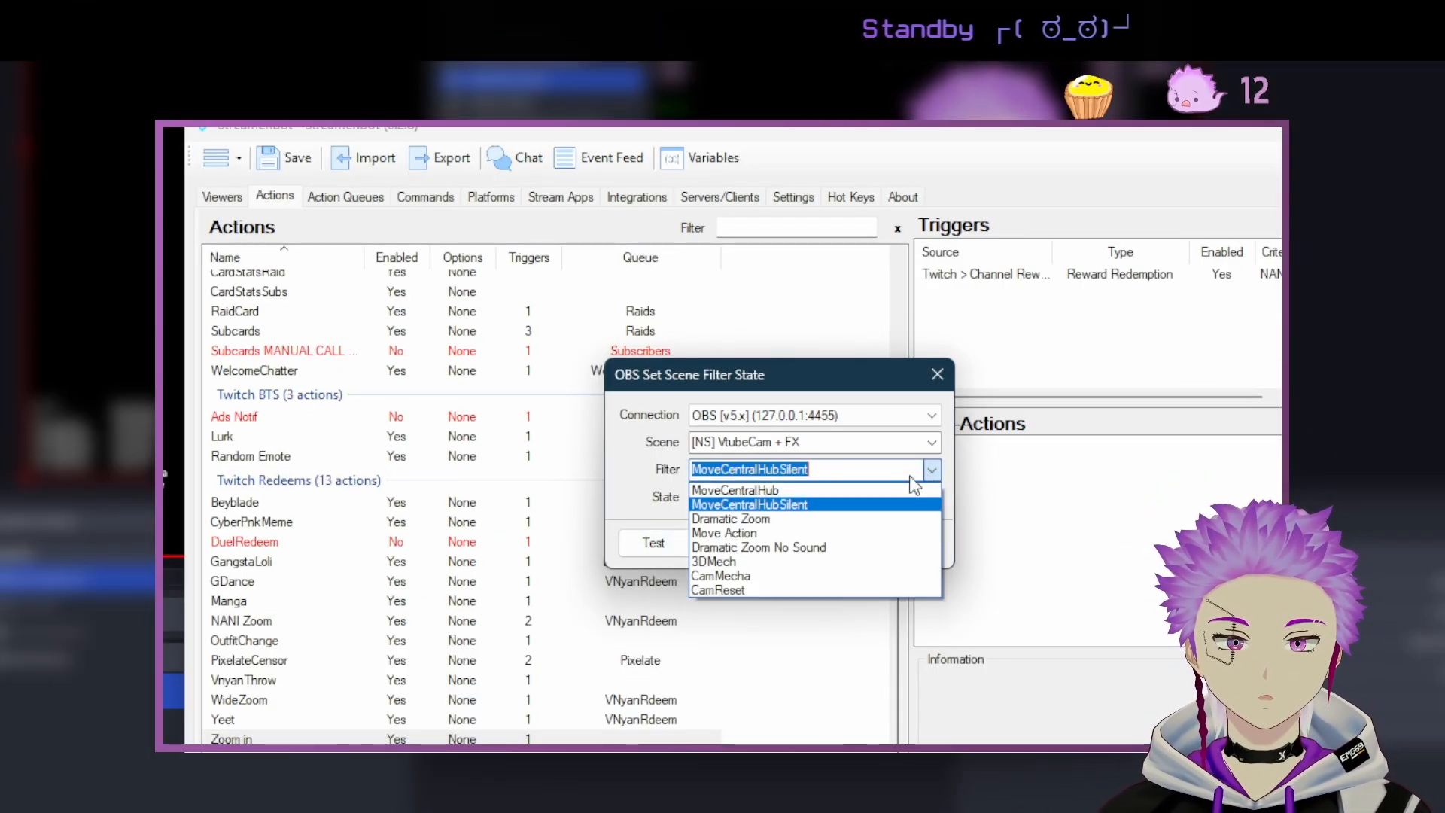
click(656, 545)
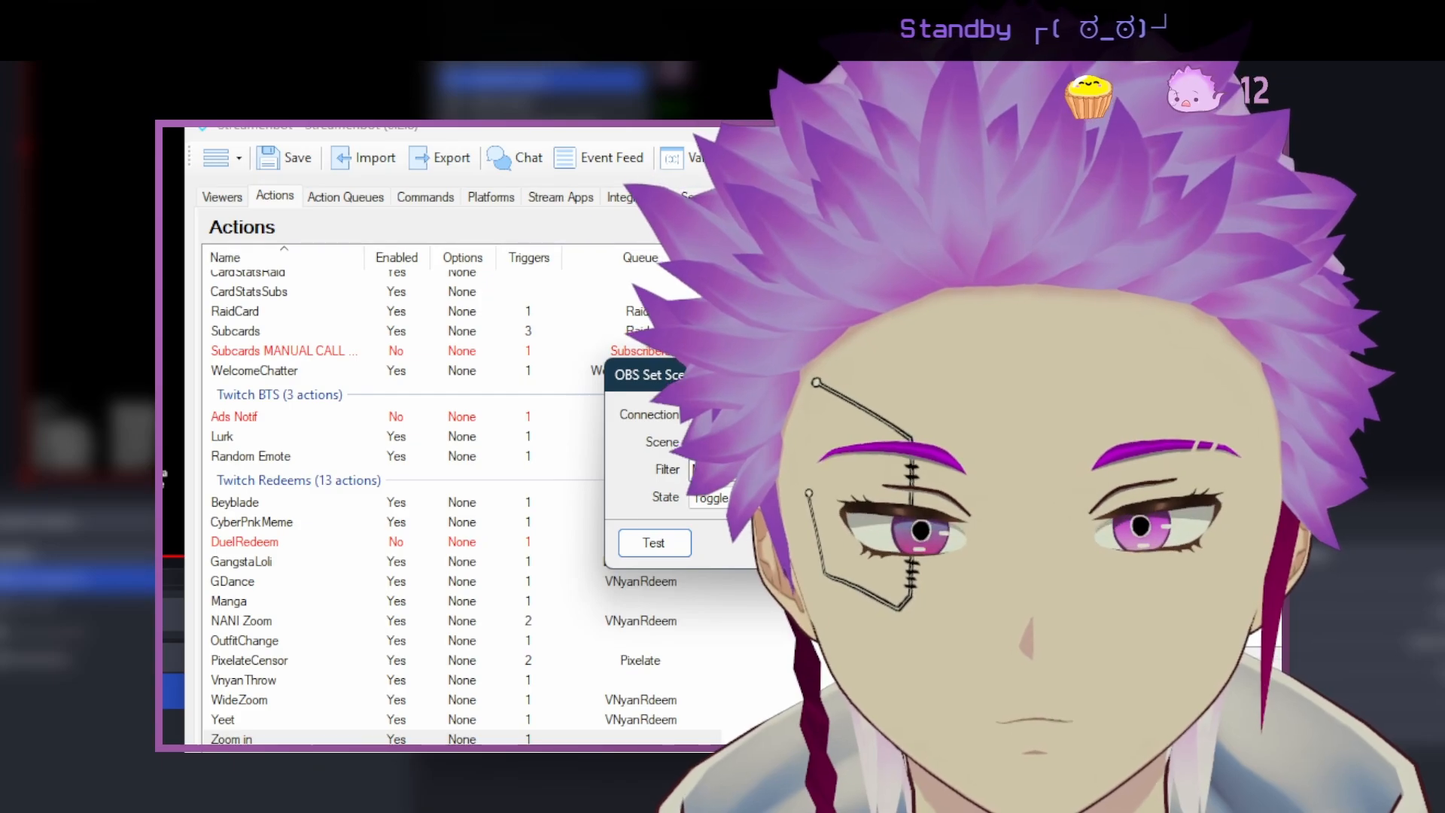
click(899, 468)
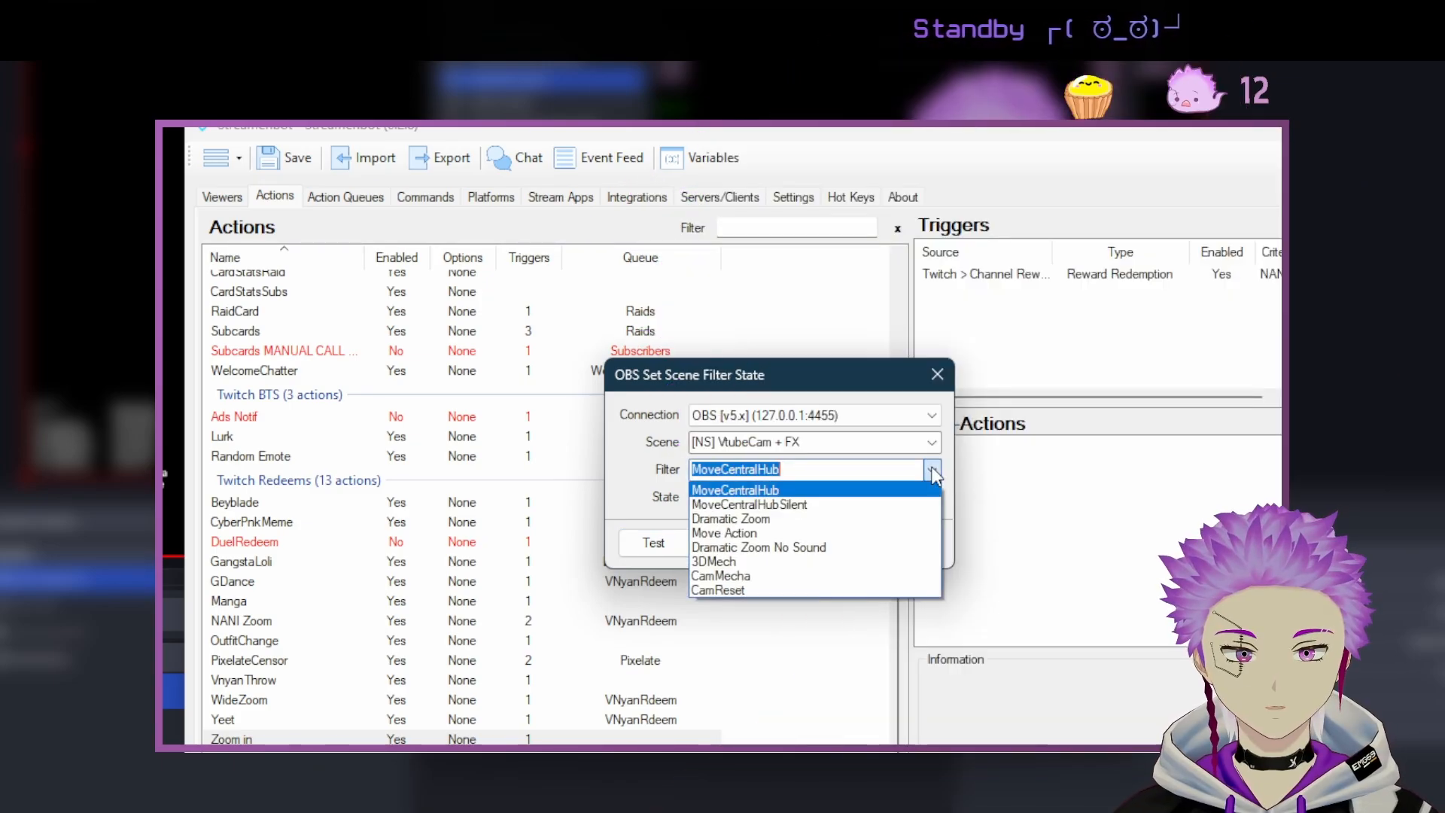
click(854, 524)
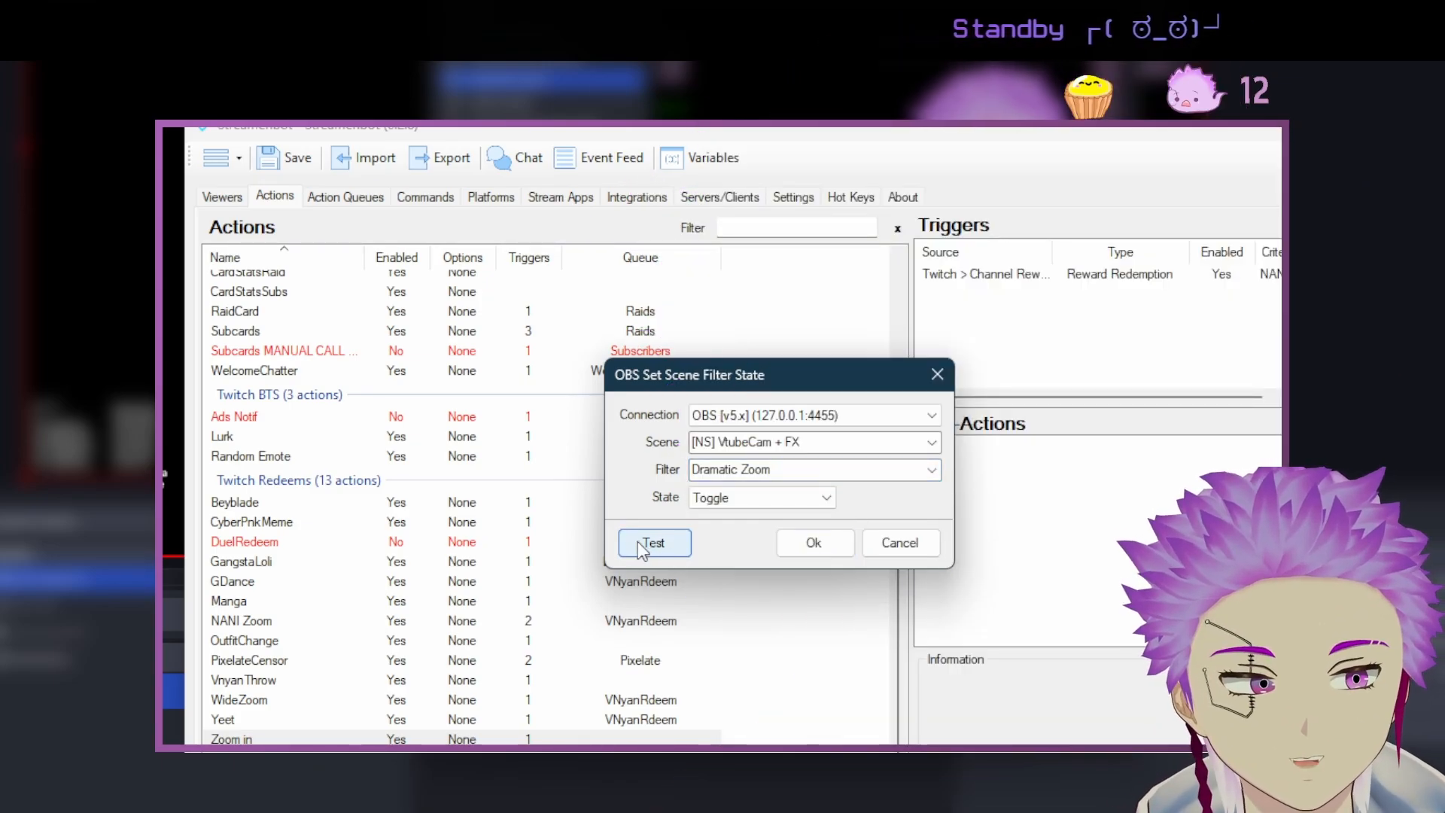